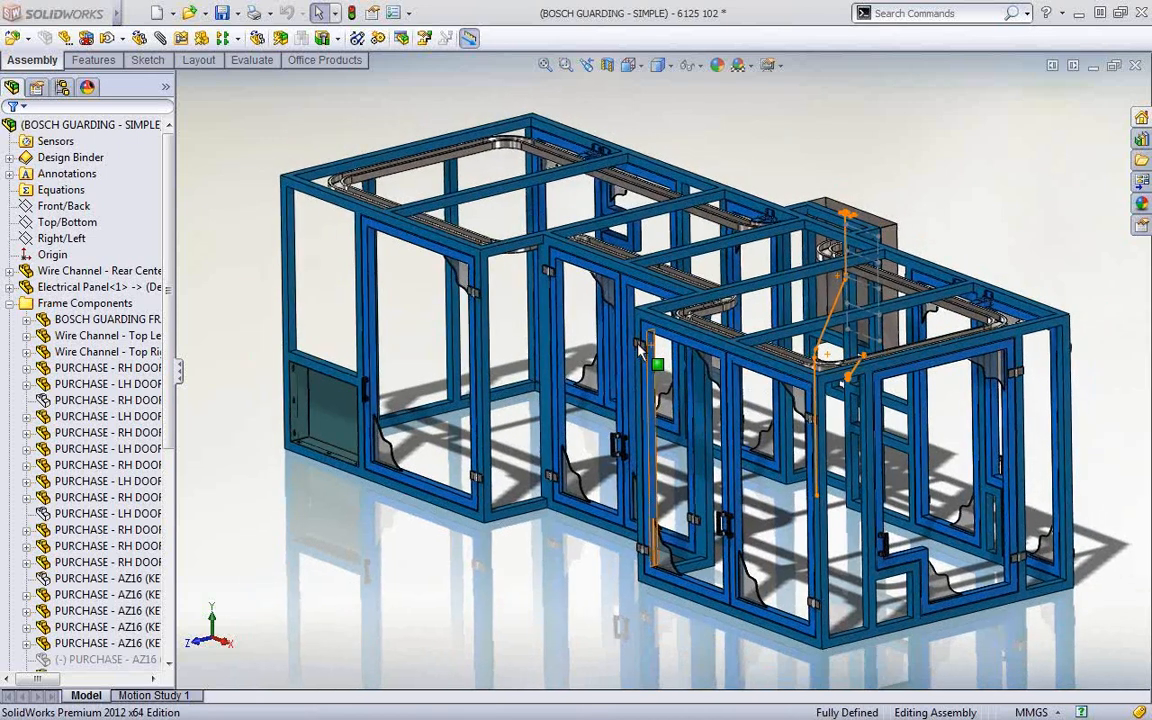
# - Open the Wire Channel - Rear Center part from the guarding assembly
pyautogui.scroll(-3, 641, 349)
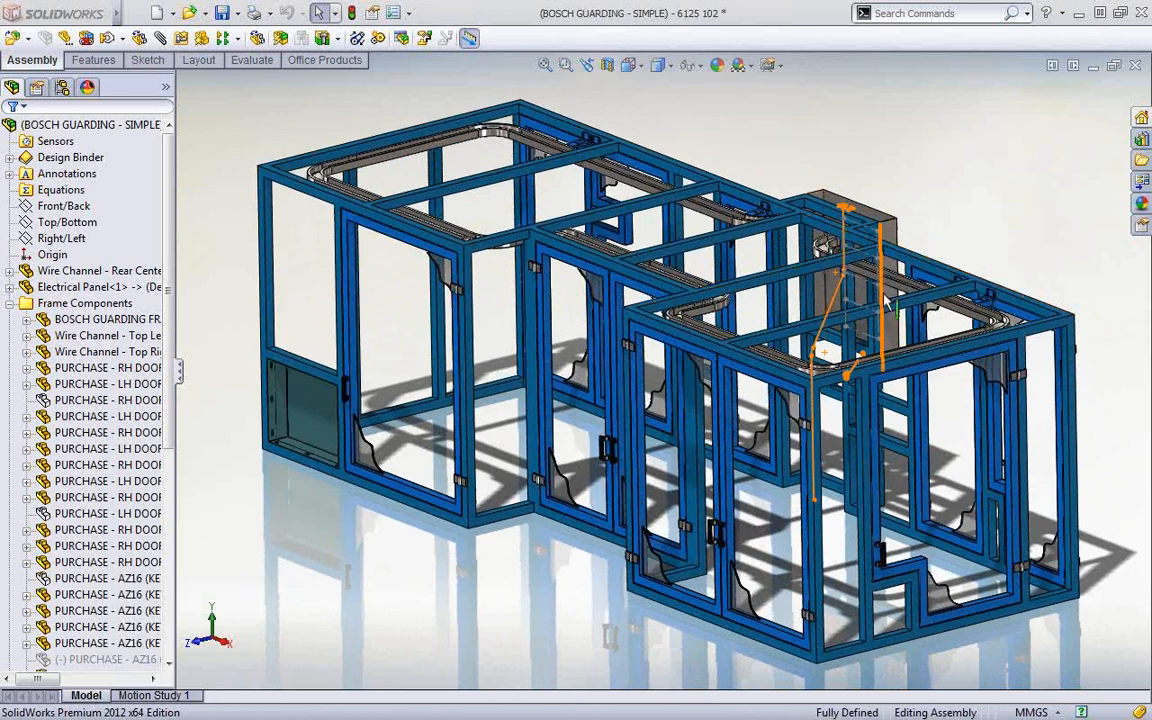
pyautogui.scroll(-3, 887, 303)
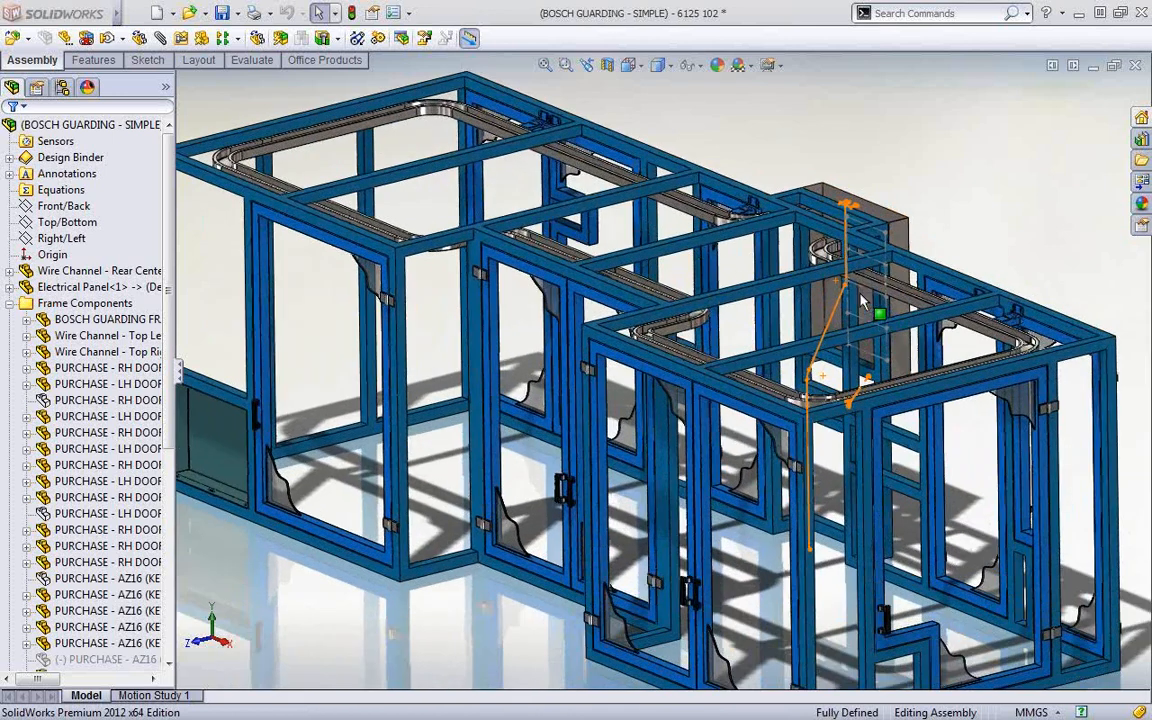
pyautogui.scroll(-2, 862, 303)
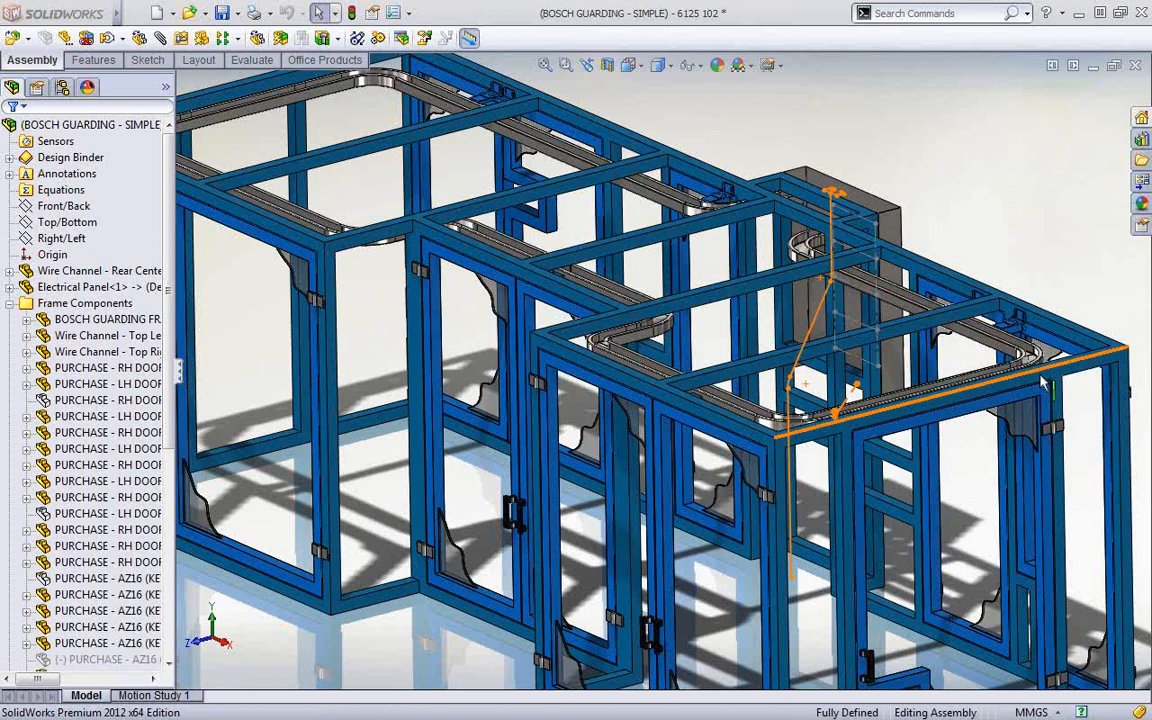
pyautogui.moveTo(1005, 374); pyautogui.dragTo(960, 368, button='middle')
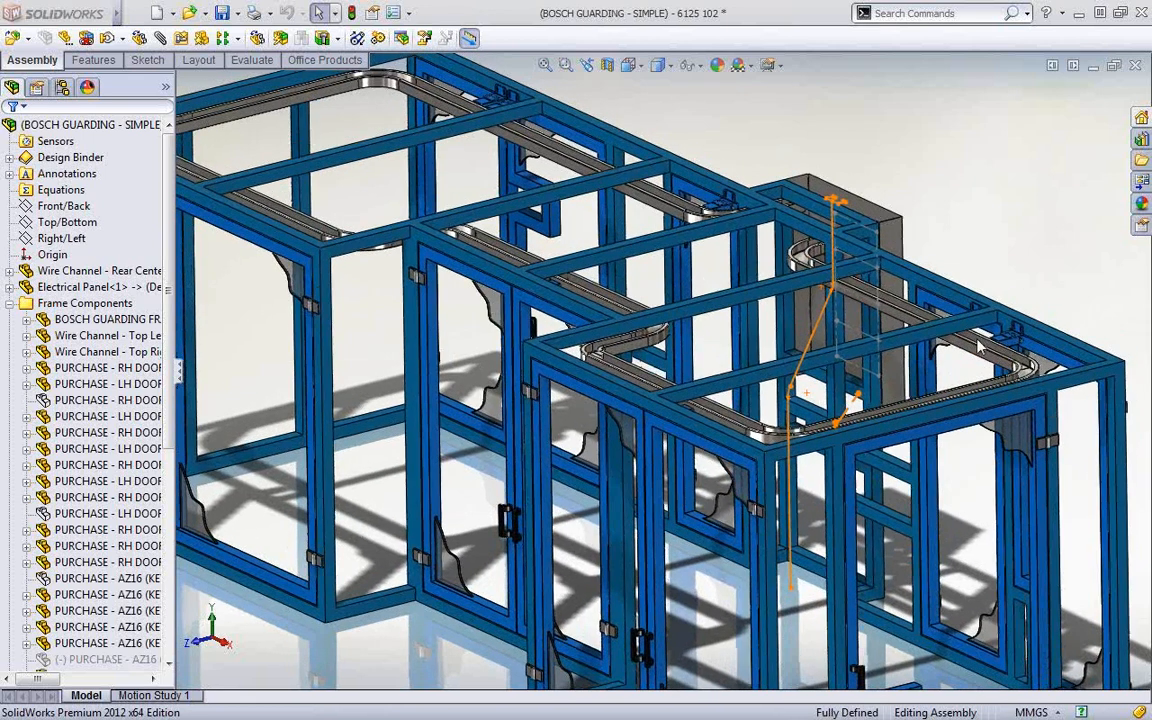
pyautogui.click(100, 270)
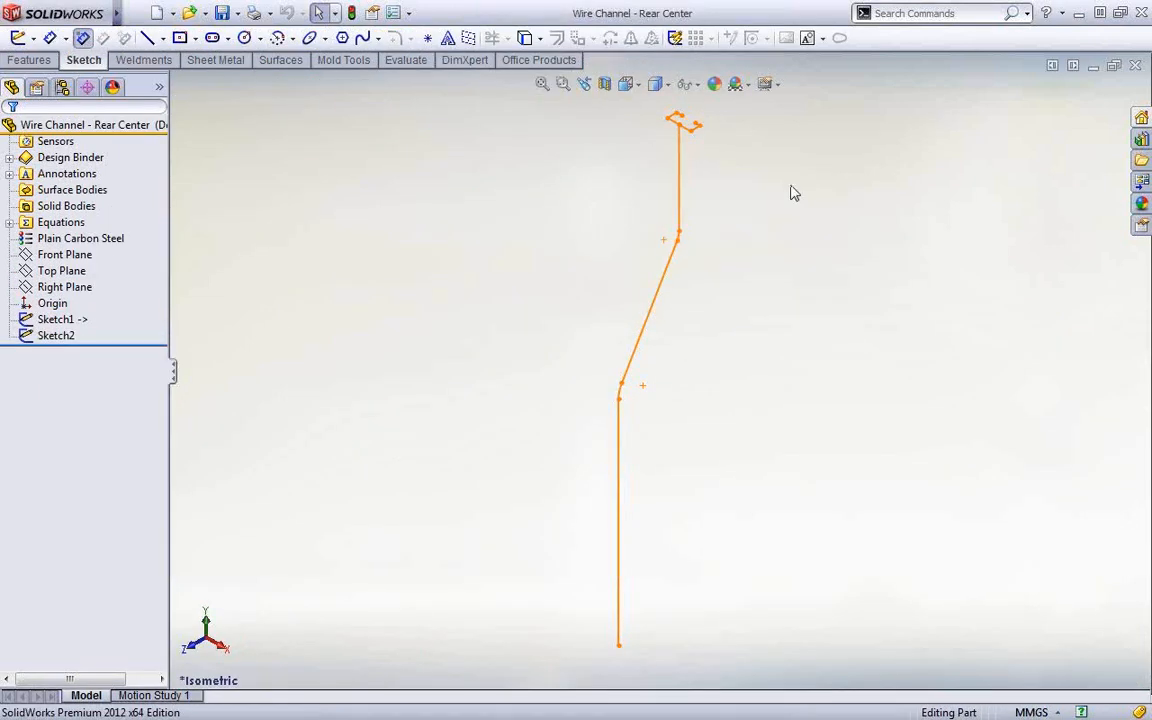
# - Create a swept flange using the open channel sketch Sketch2 as the profile and the bent line Sketch1 as the path
pyautogui.click(216, 63)
pyautogui.click(124, 38)
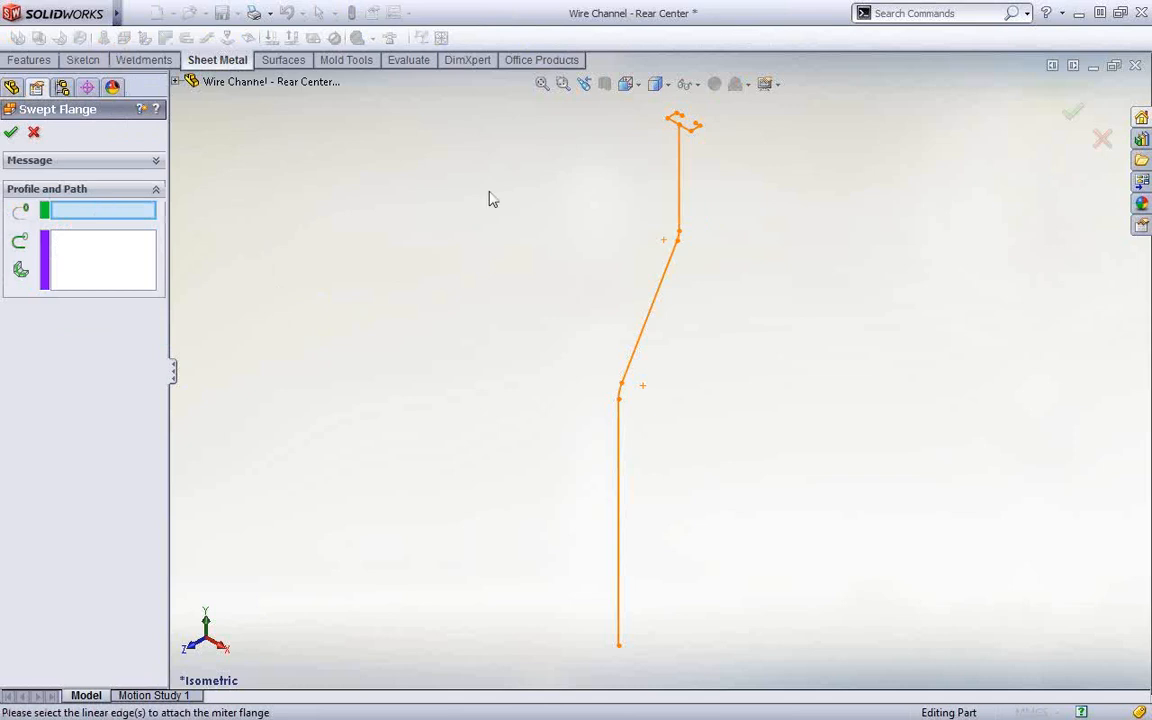
pyautogui.scroll(-2, 718, 128)
pyautogui.moveTo(685, 184); pyautogui.dragTo(663, 206, button='middle')
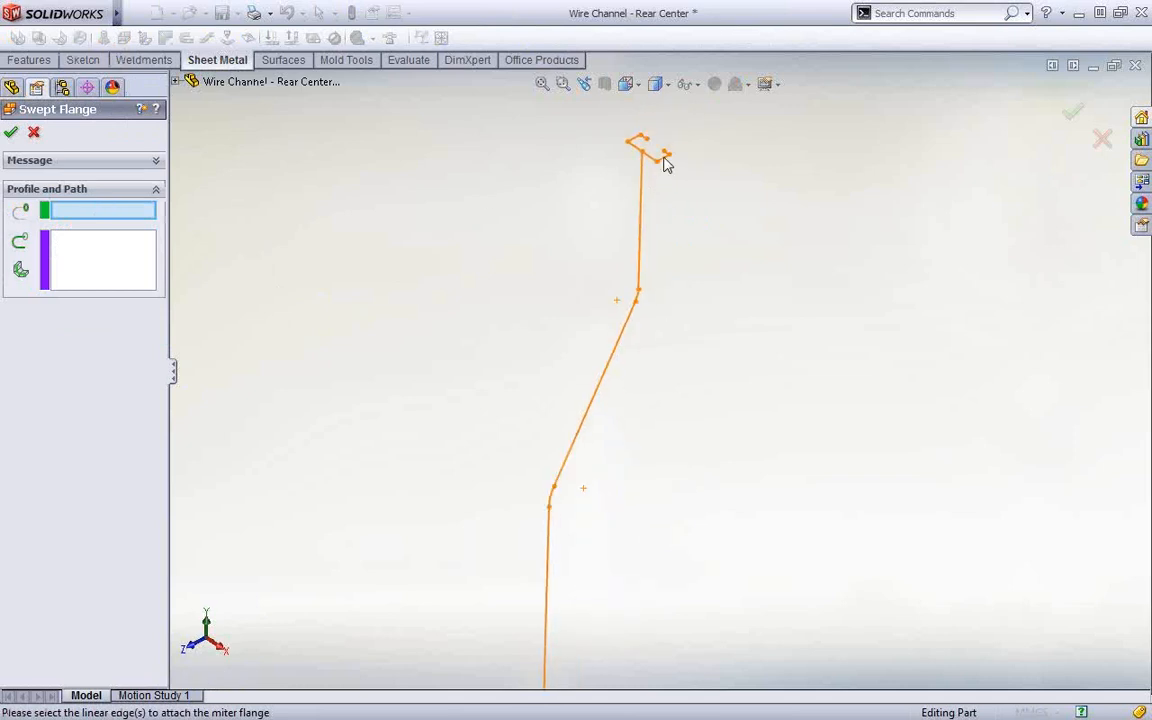
pyautogui.click(661, 167)
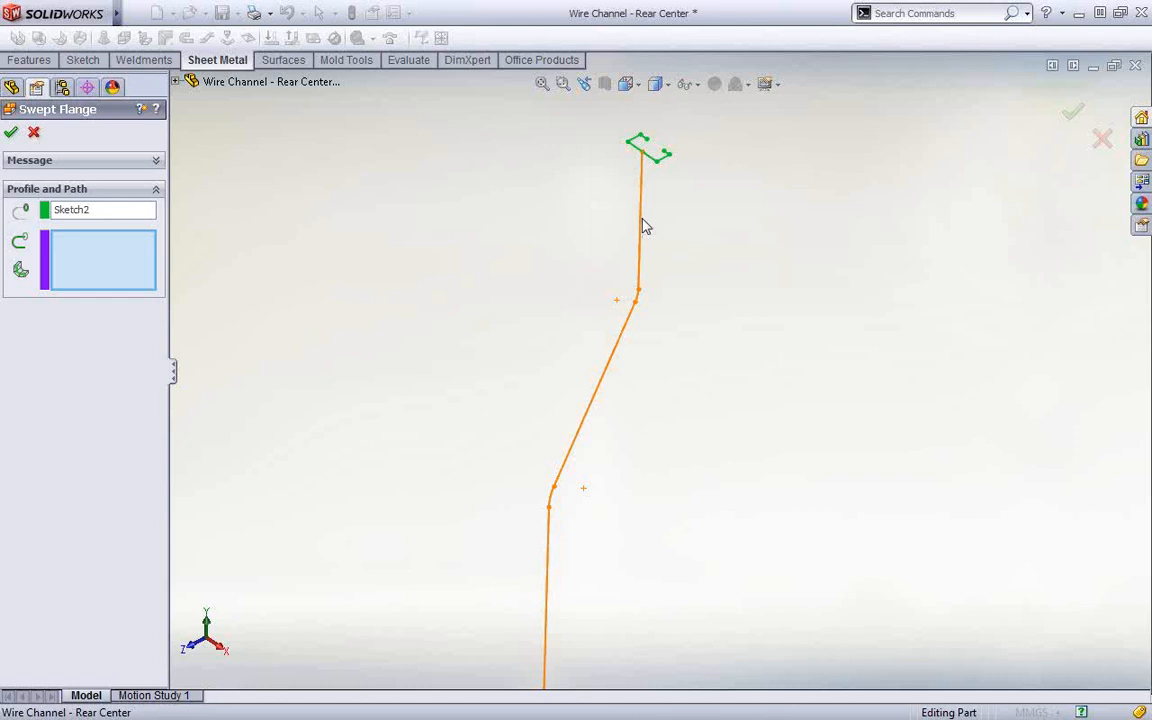
pyautogui.click(643, 226)
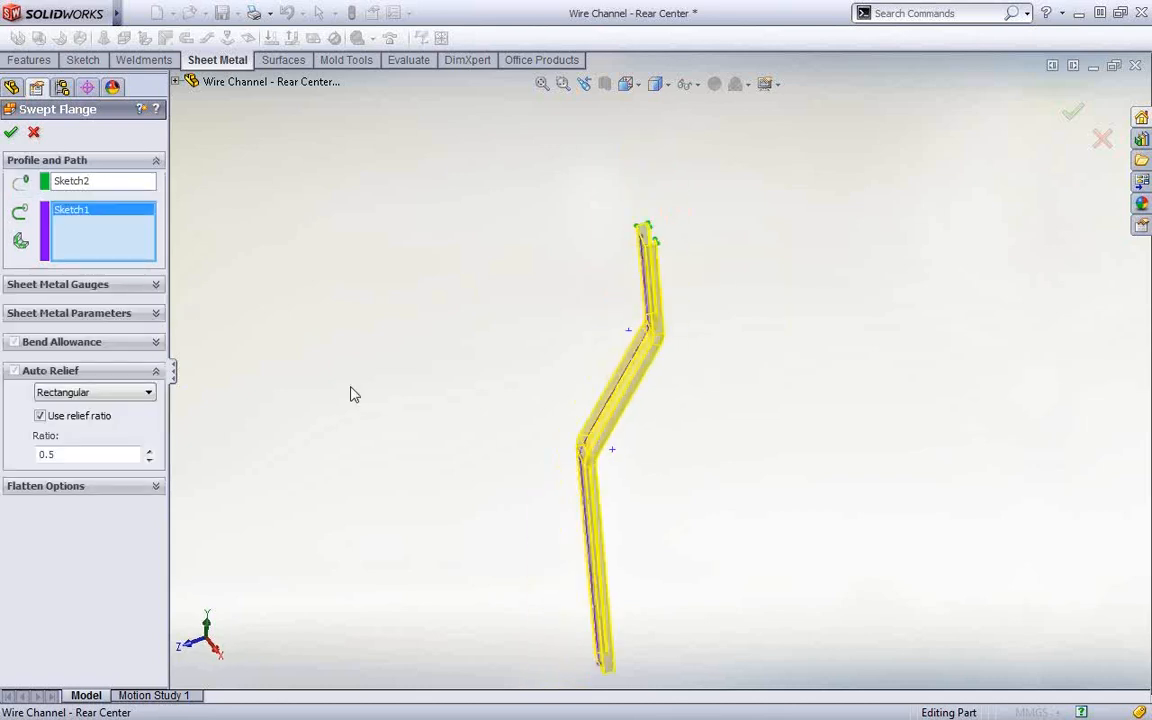
pyautogui.click(11, 132)
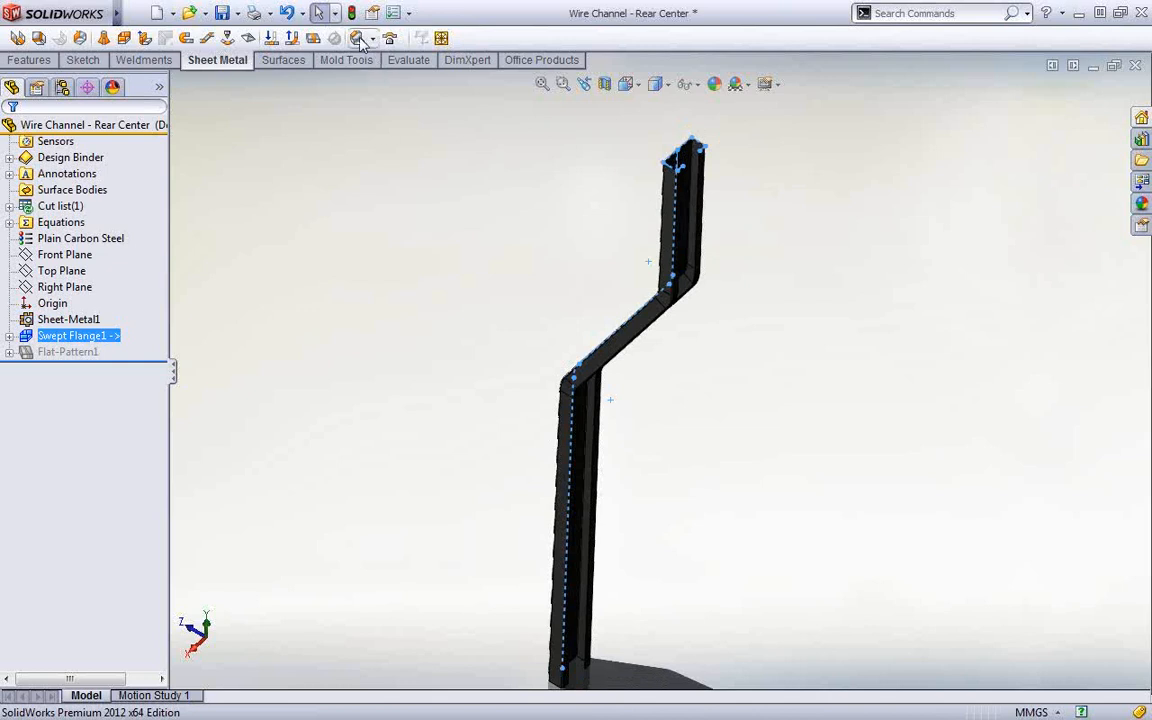
# - Flatten the wire channel to inspect its flat pattern, and fold it back again
pyautogui.click(313, 38)
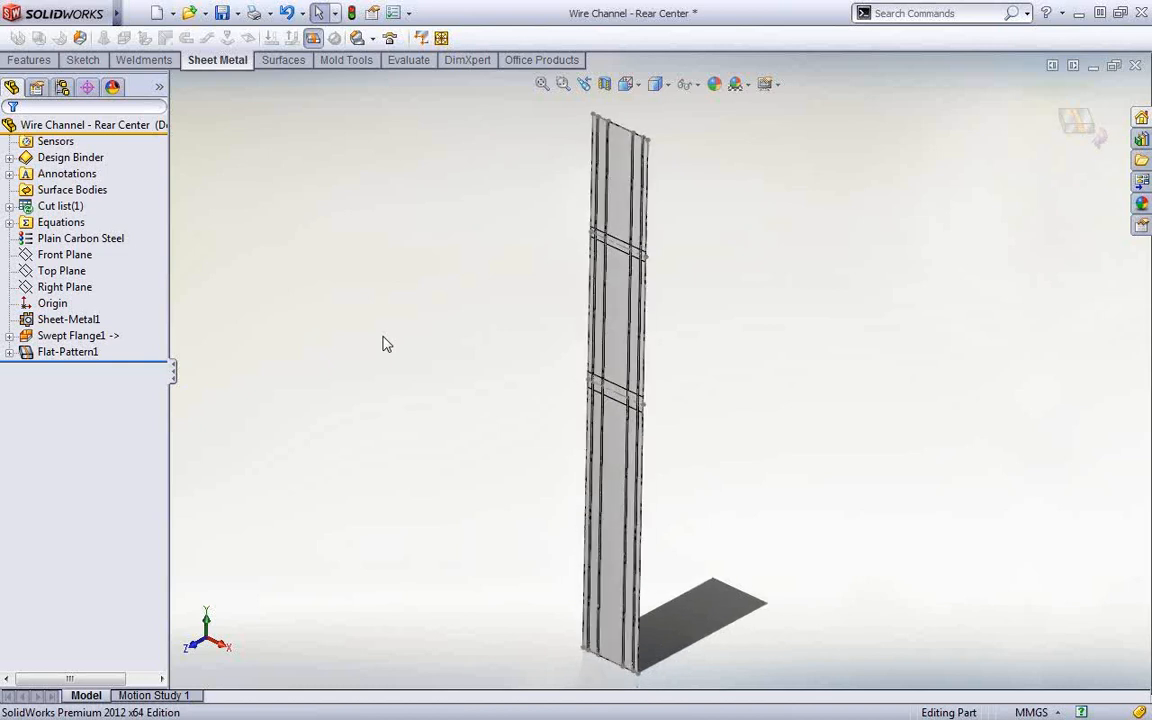
pyautogui.click(313, 39)
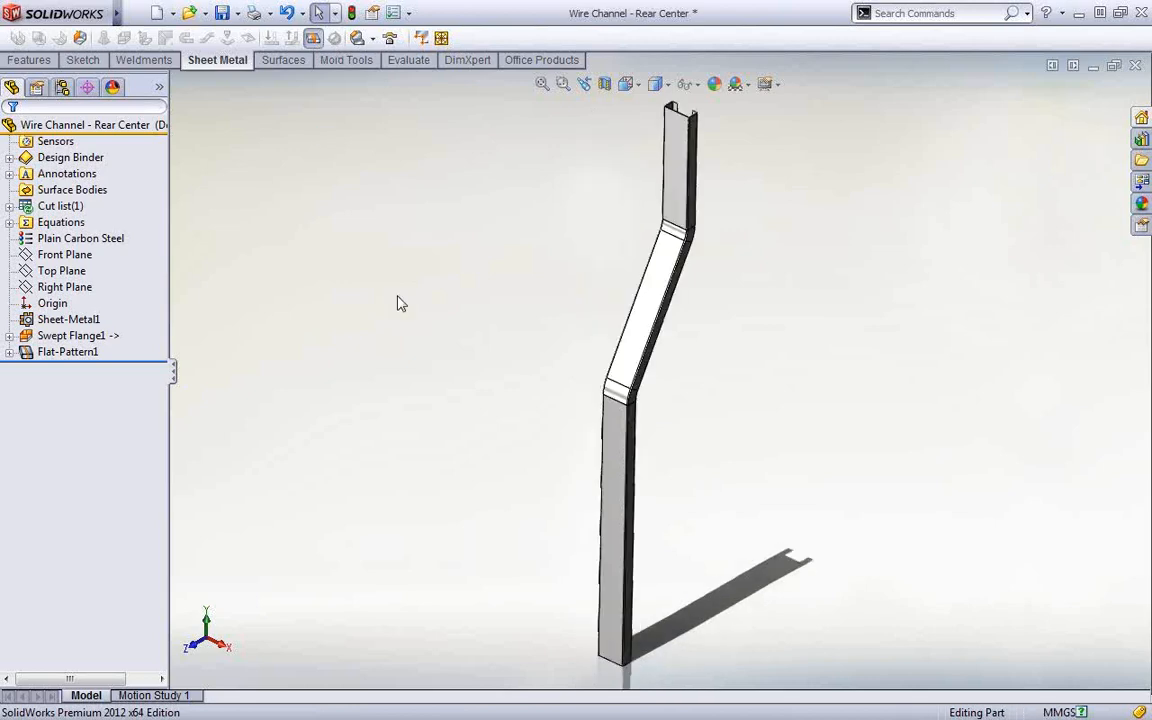
# - Return to the BOSCH GUARDING assembly and edit the Electrical Panel part in context
pyautogui.hotkey('ctrl', 'Tab')
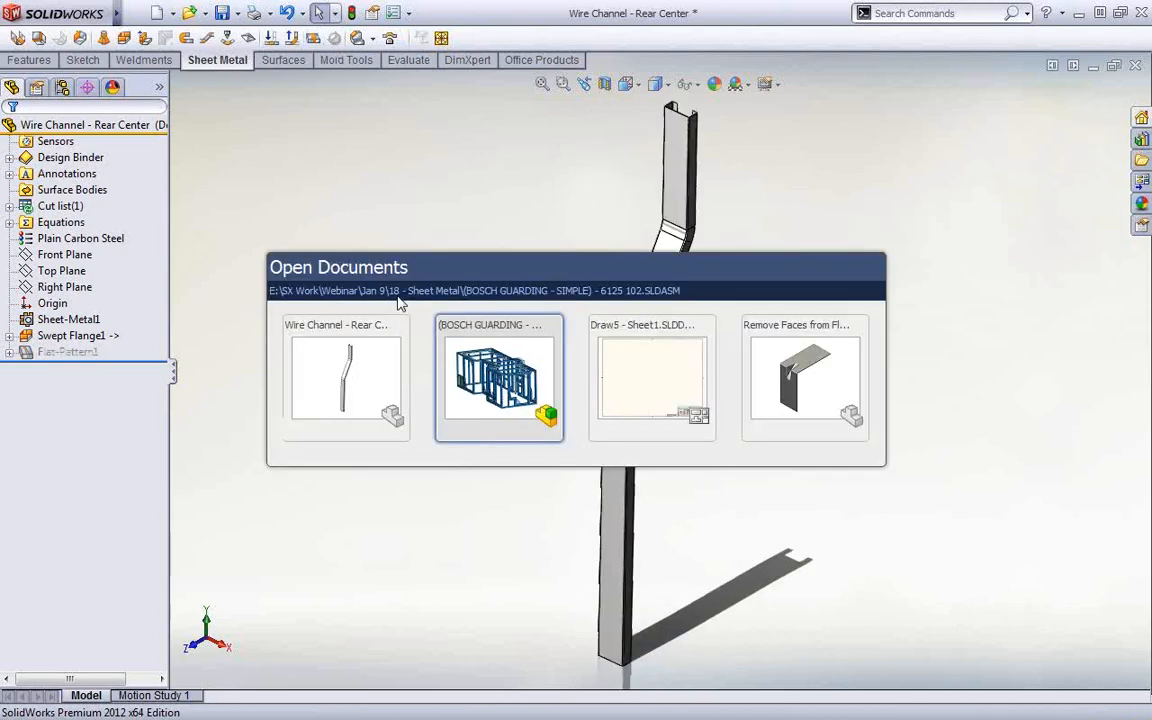
pyautogui.press('Left')
pyautogui.press('Left')
pyautogui.press('Left')
pyautogui.press('Left')
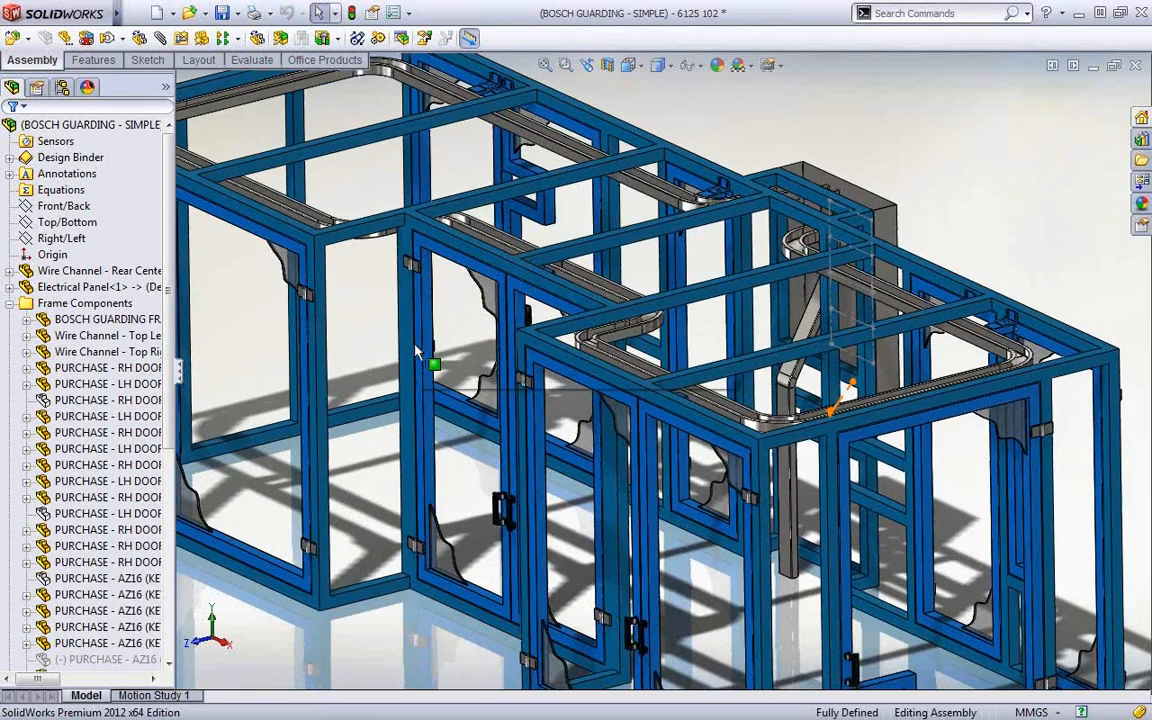
pyautogui.press('Left')
pyautogui.press('Left')
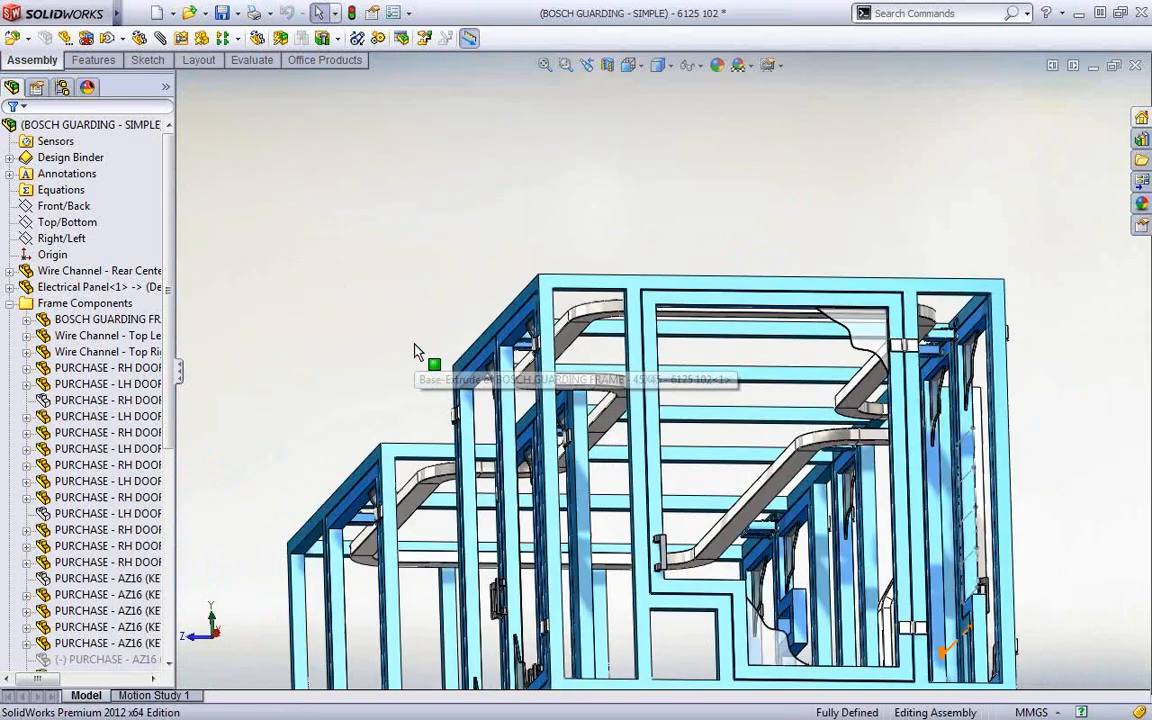
pyautogui.scroll(-4, 875, 515)
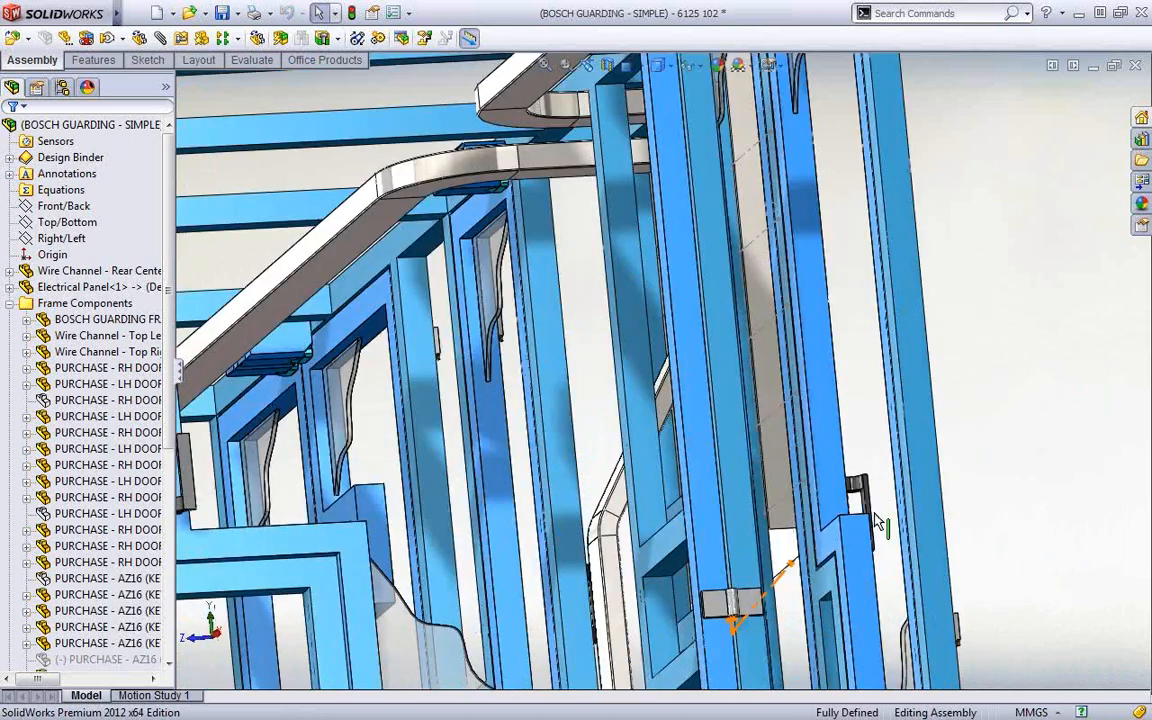
pyautogui.scroll(-4, 790, 515)
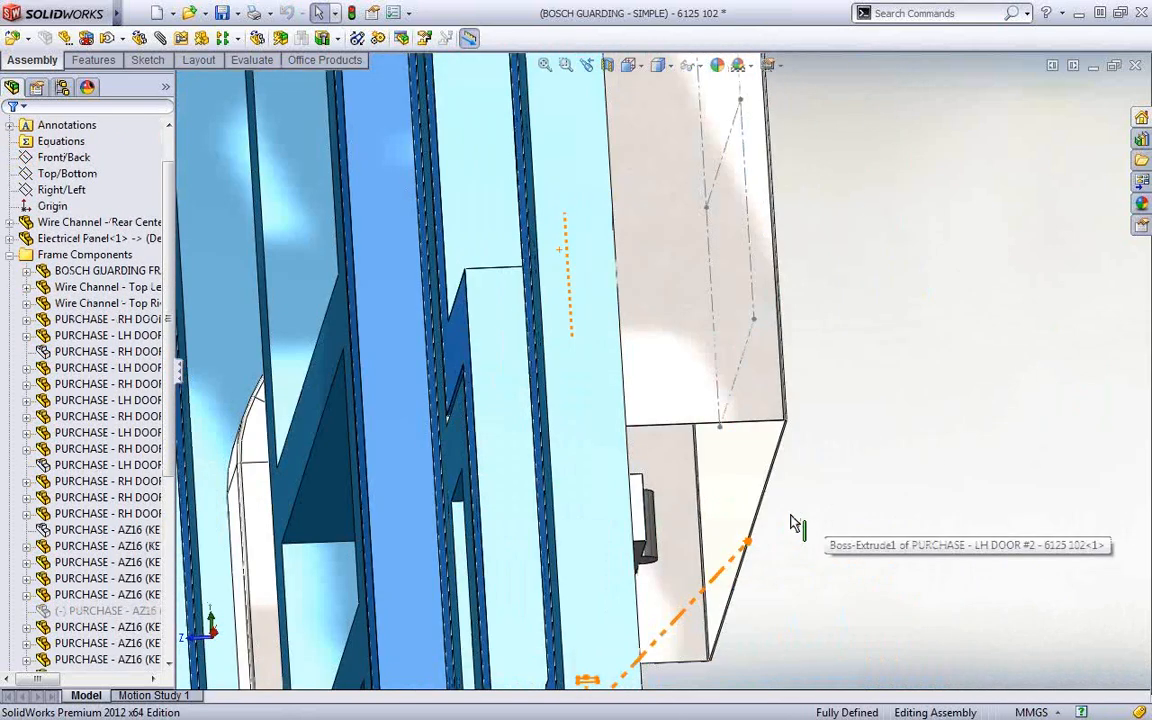
pyautogui.scroll(-1, 791, 515)
pyautogui.click(636, 337)
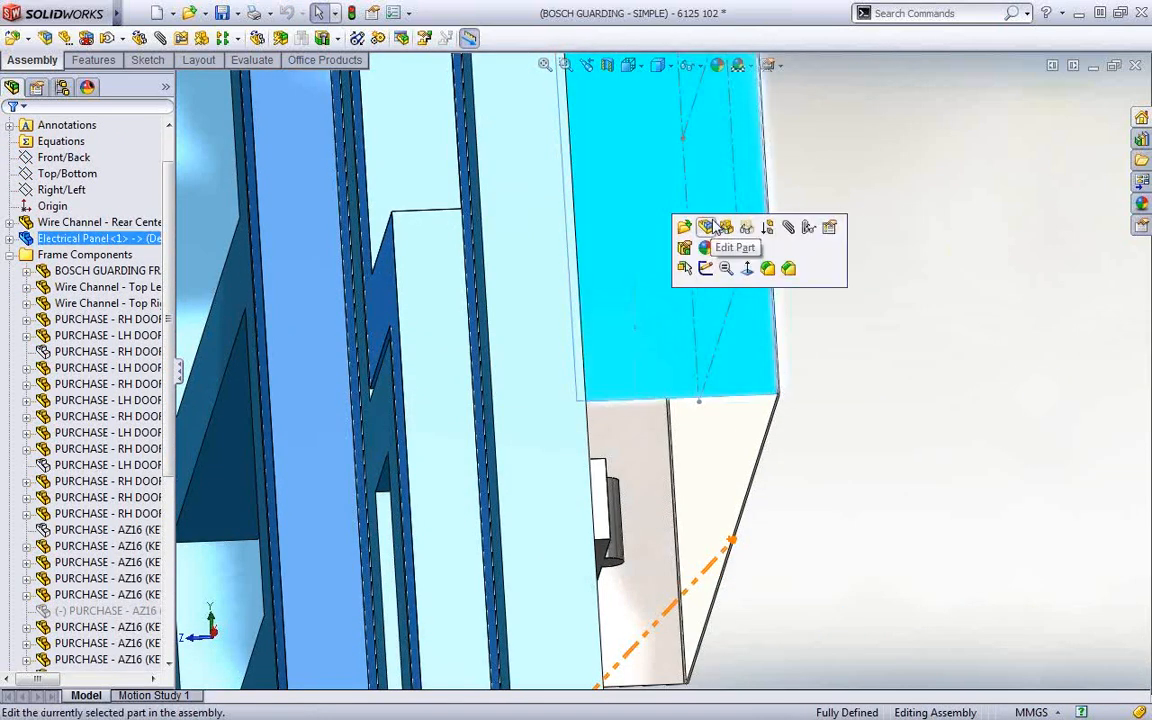
pyautogui.click(705, 228)
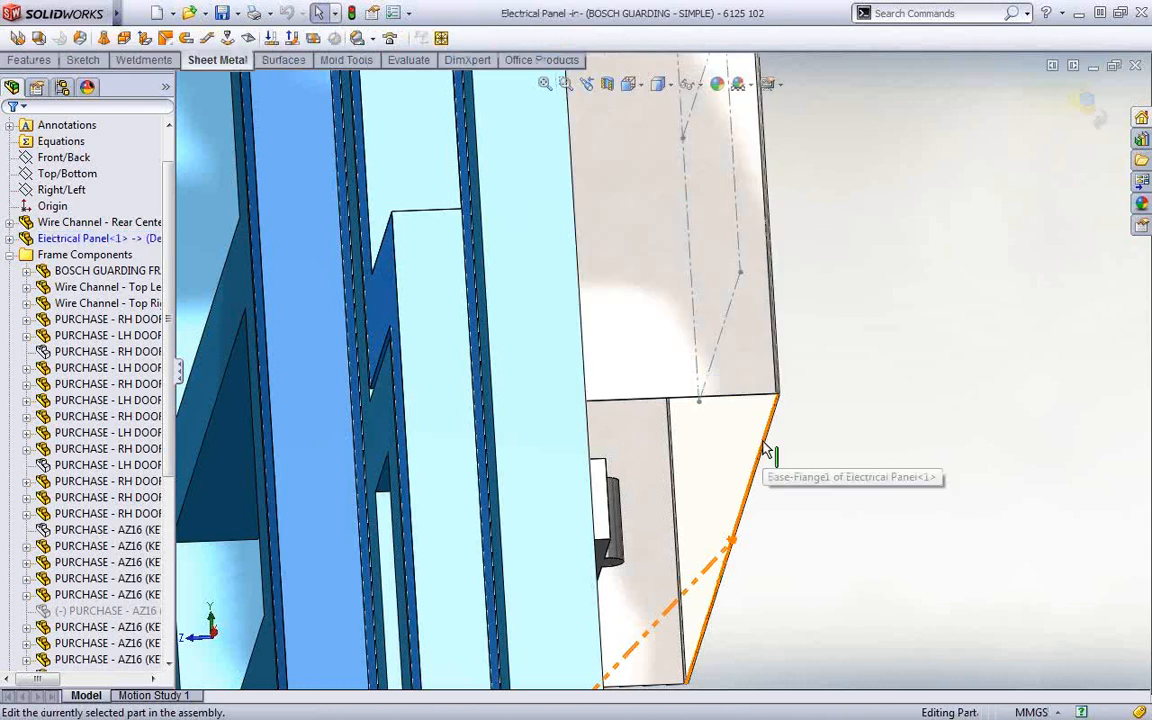
# - Start an edge flange on the Electrical Panel's lower outer edge, pointing inward at 90 degrees and about 33 mm long
pyautogui.click(765, 450)
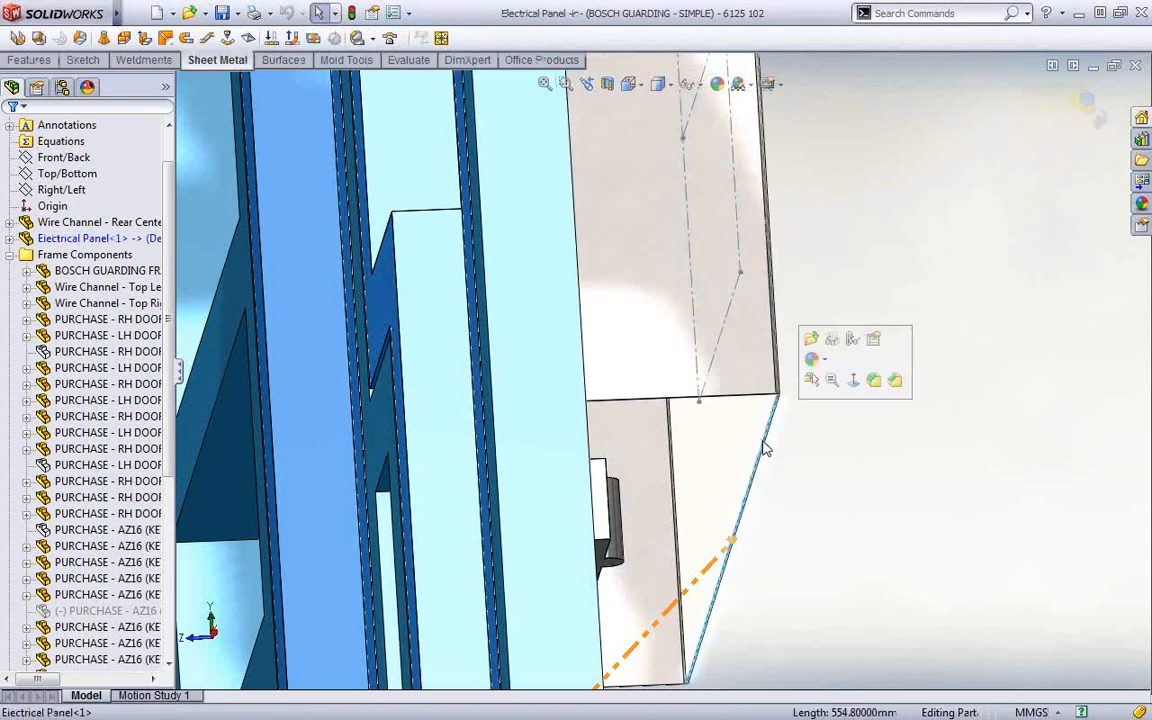
pyautogui.rightClick(765, 450)
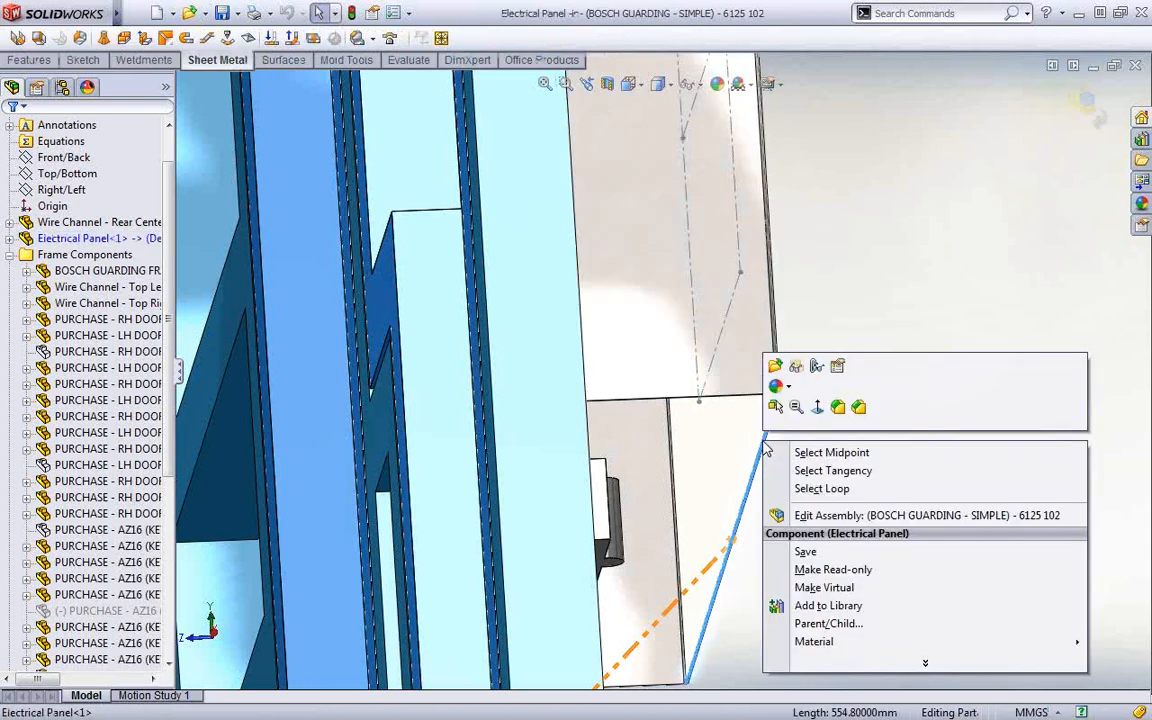
pyautogui.click(817, 283)
pyautogui.press('s')
pyautogui.click(848, 374)
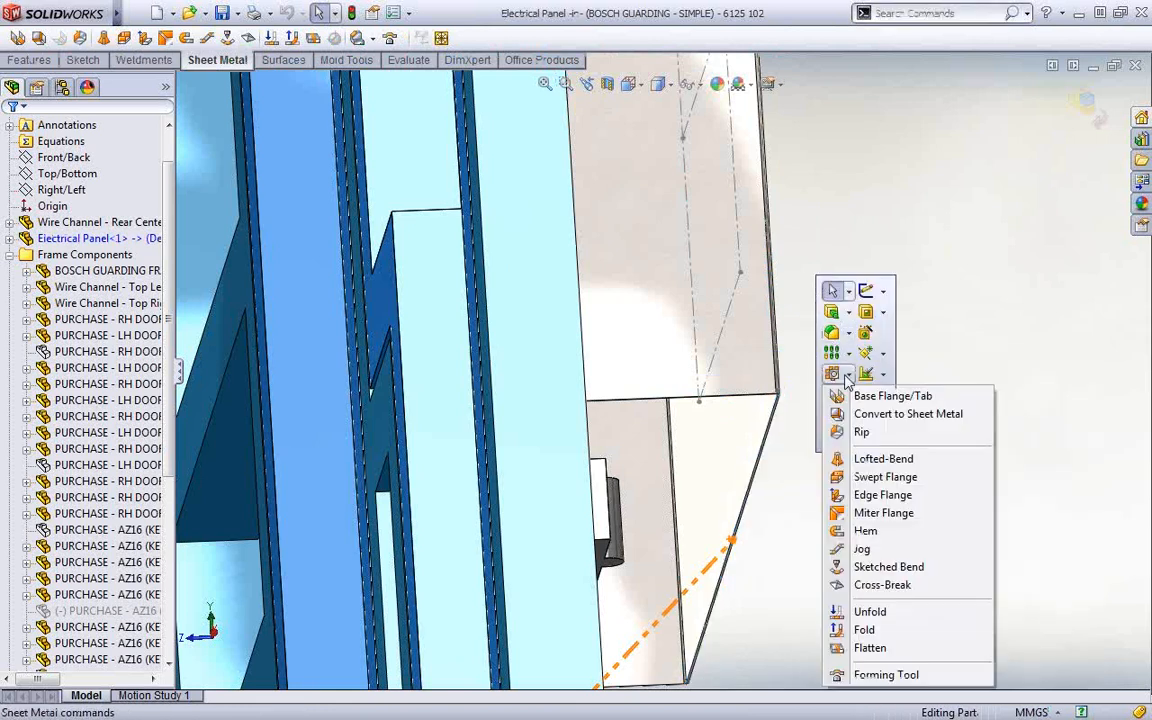
pyautogui.click(882, 495)
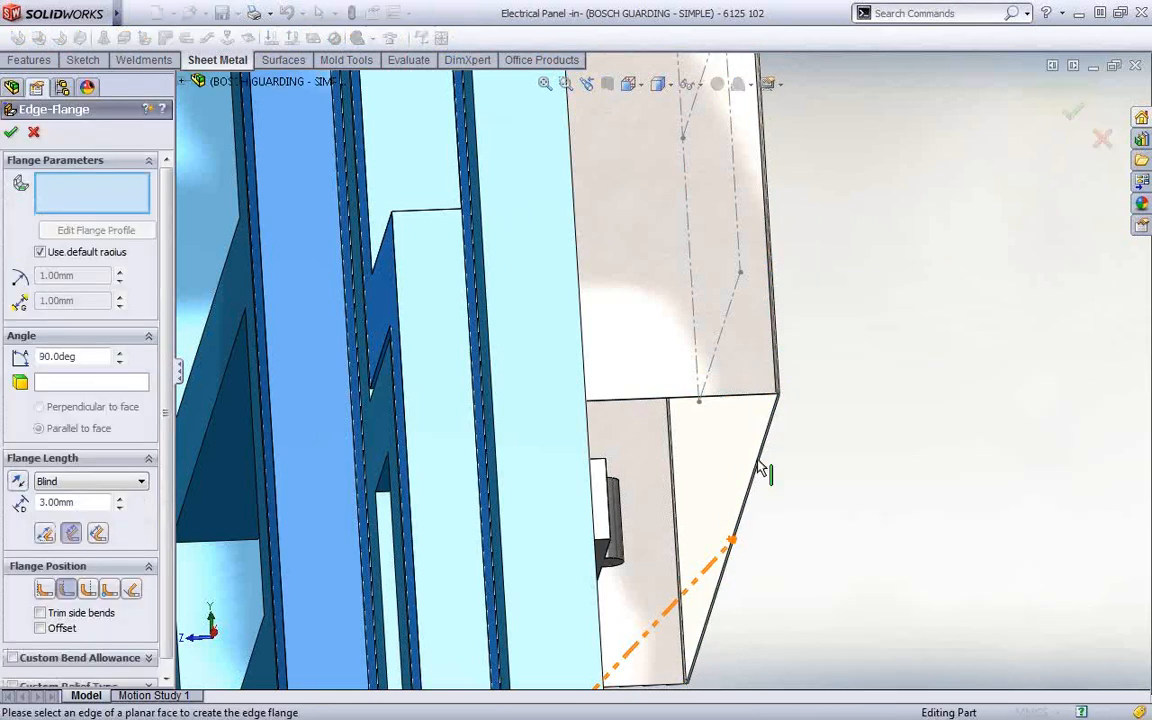
pyautogui.click(759, 468)
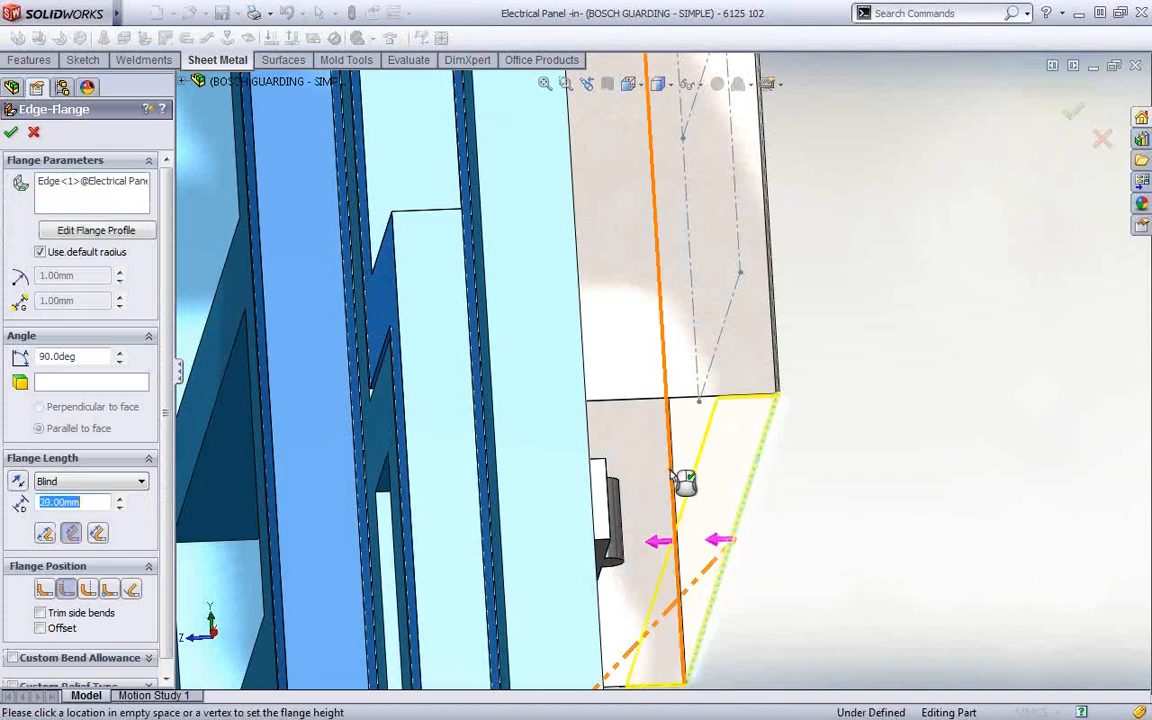
pyautogui.click(662, 480)
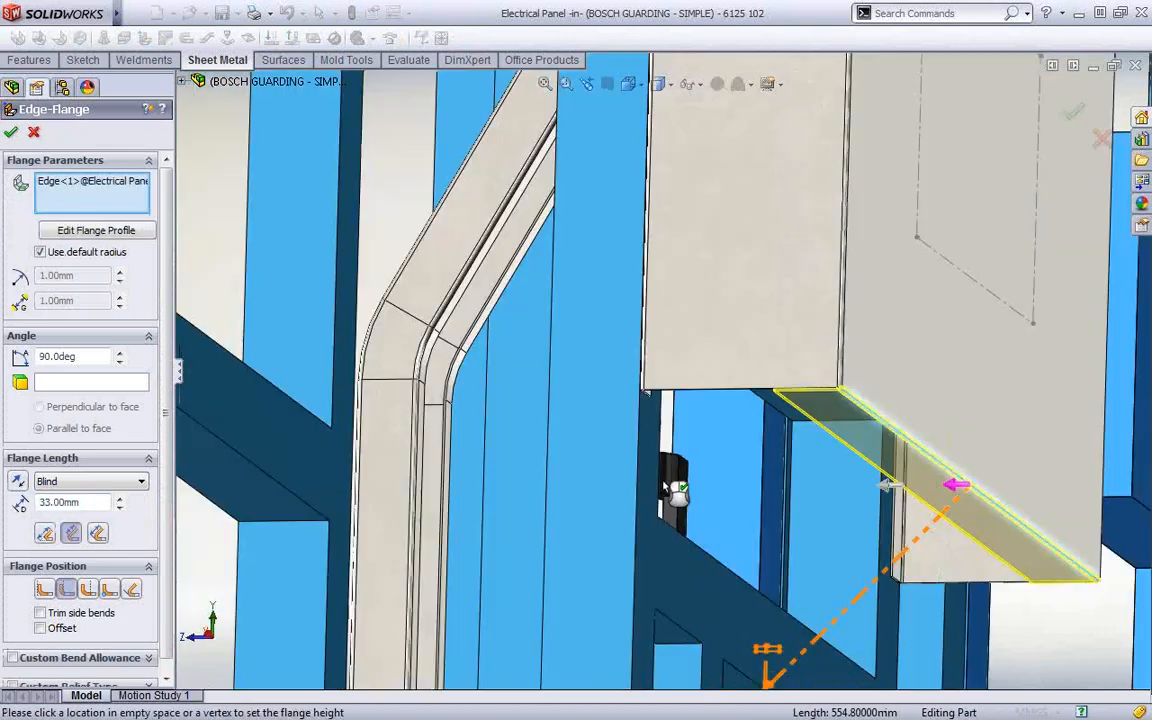
# - Set the flange length to Up To Vertex, ending at the panel's opposite lower corner
pyautogui.click(90, 481)
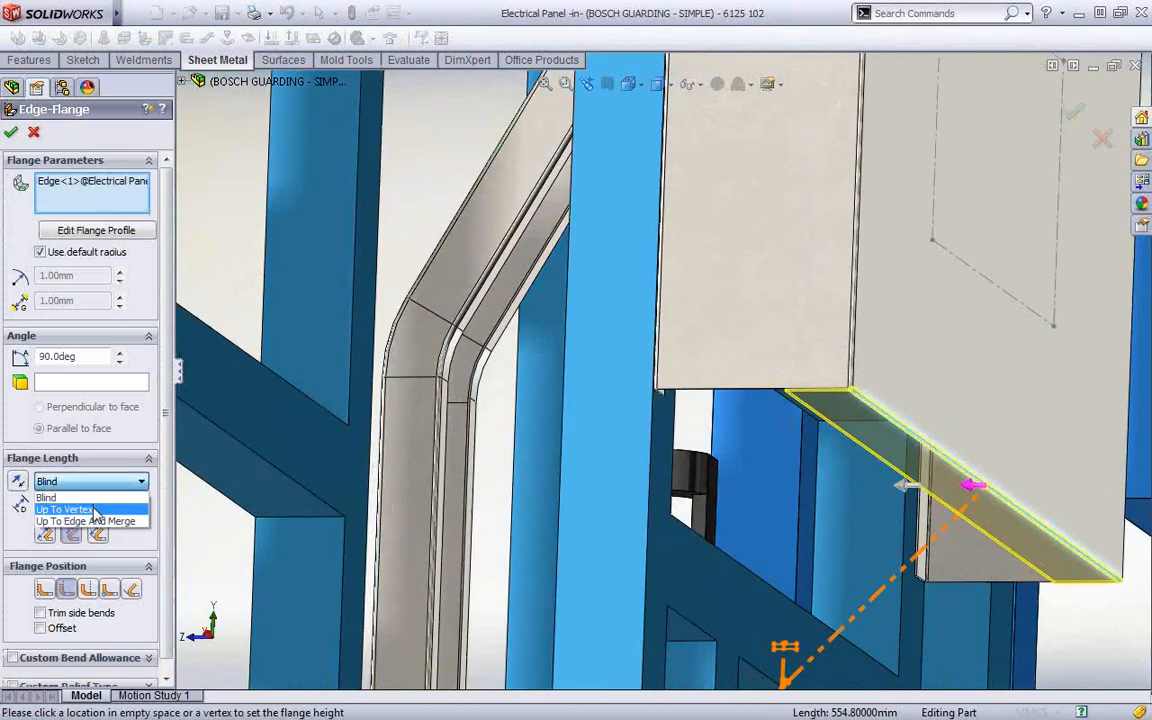
pyautogui.click(95, 511)
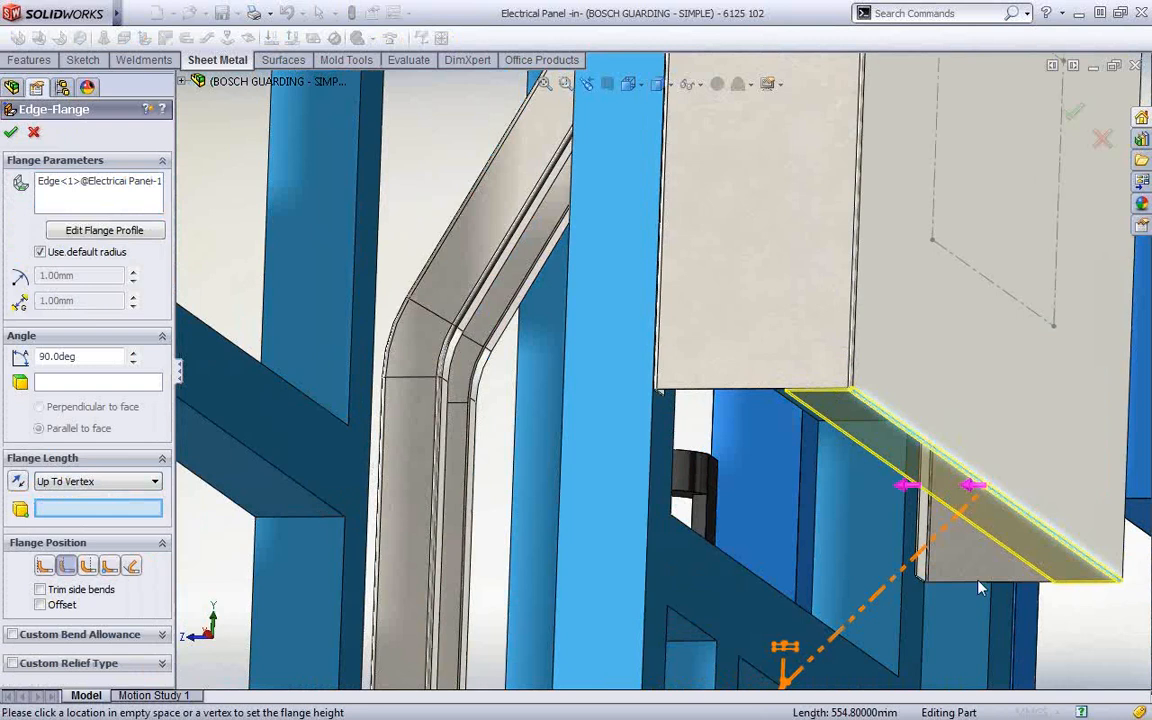
pyautogui.click(916, 578)
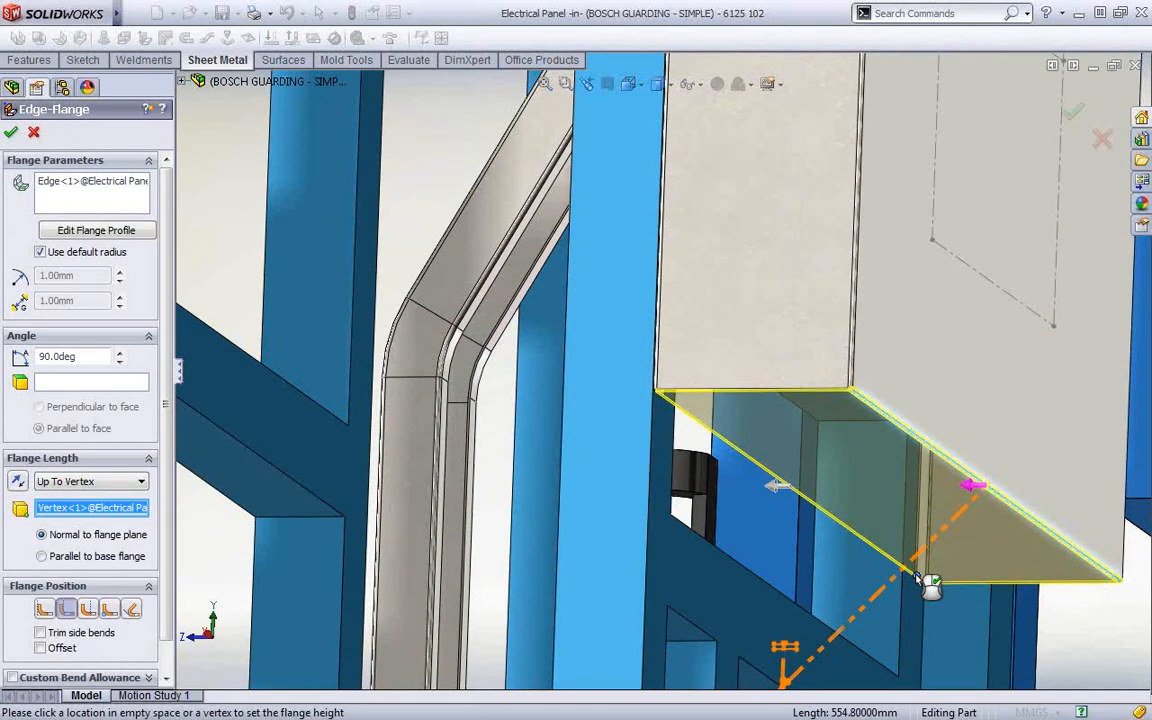
# - Reduce the flange angle to 66 degrees and set its Up To Vertex length to Parallel to base flange
pyautogui.press('space')
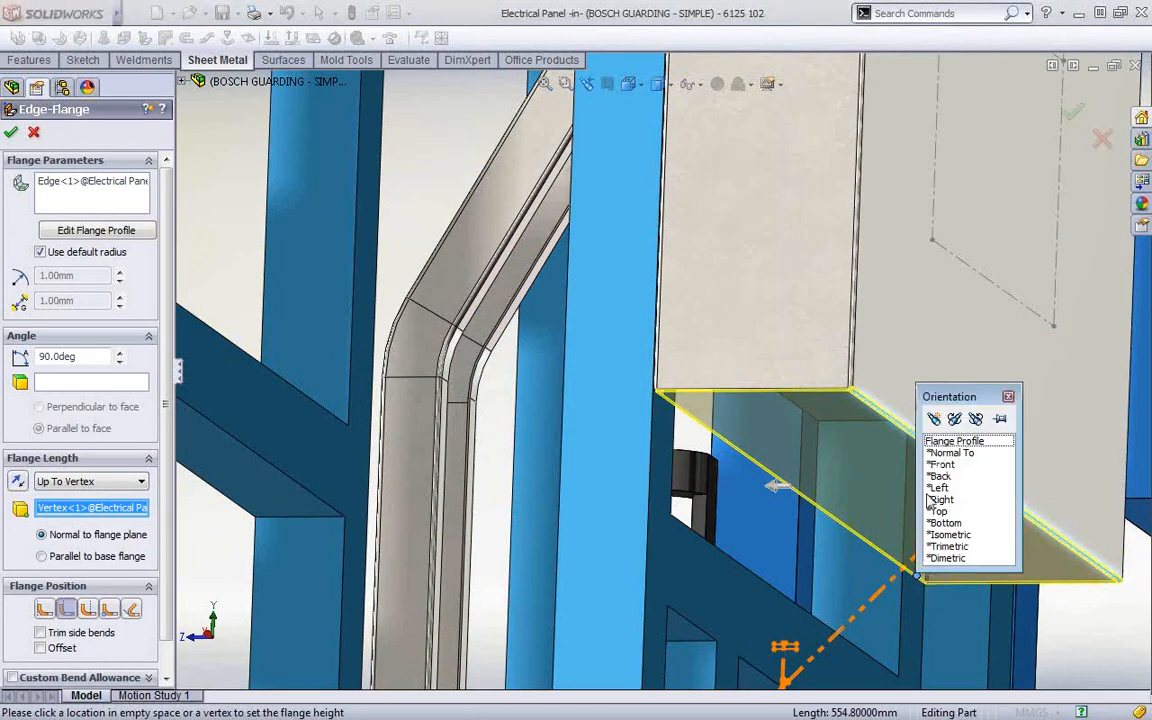
pyautogui.click(965, 453)
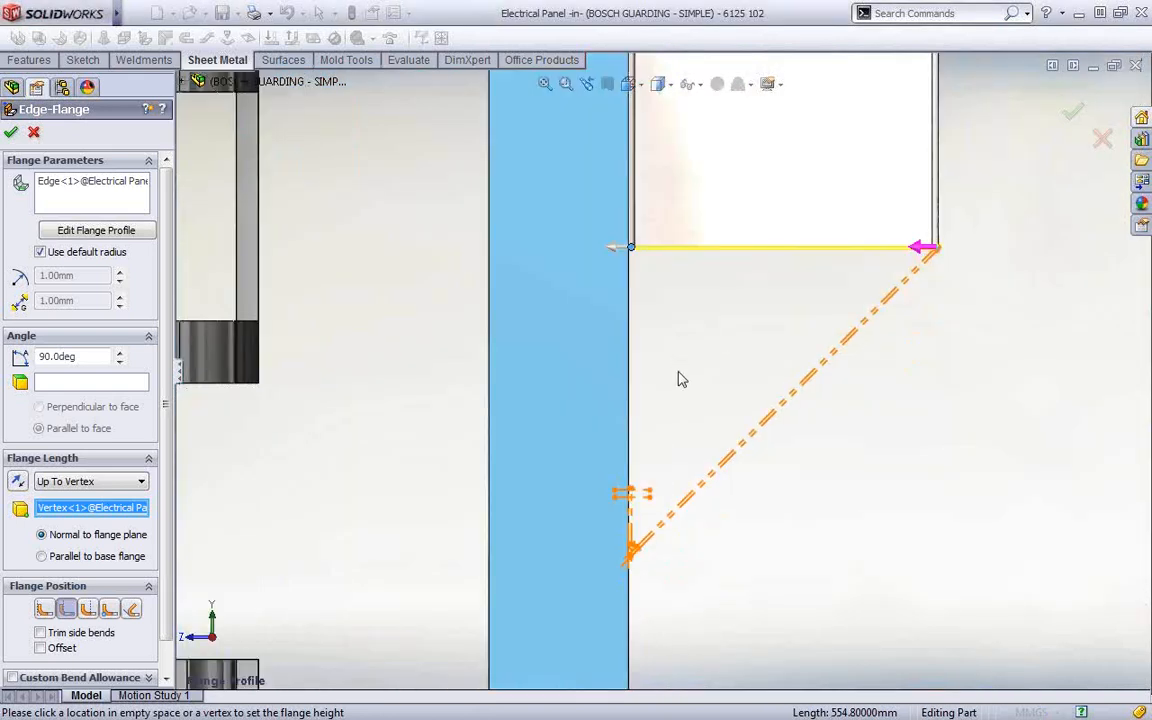
pyautogui.moveTo(126, 368); pyautogui.dragTo(126, 368)
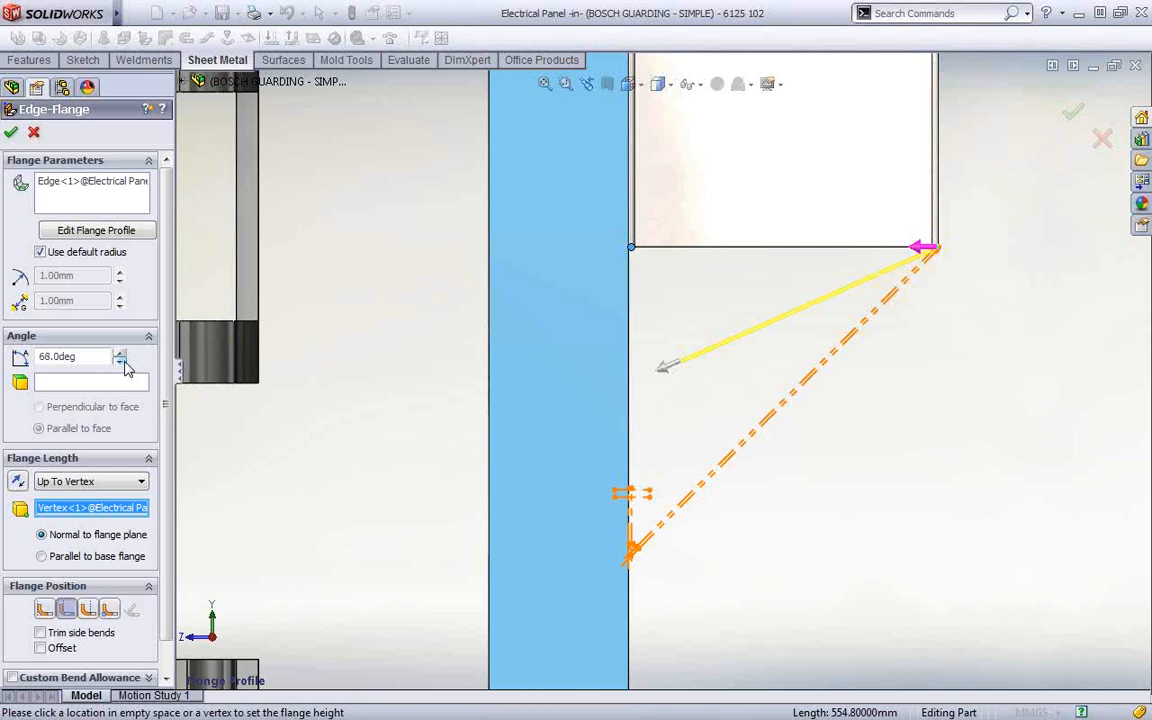
pyautogui.click(42, 556)
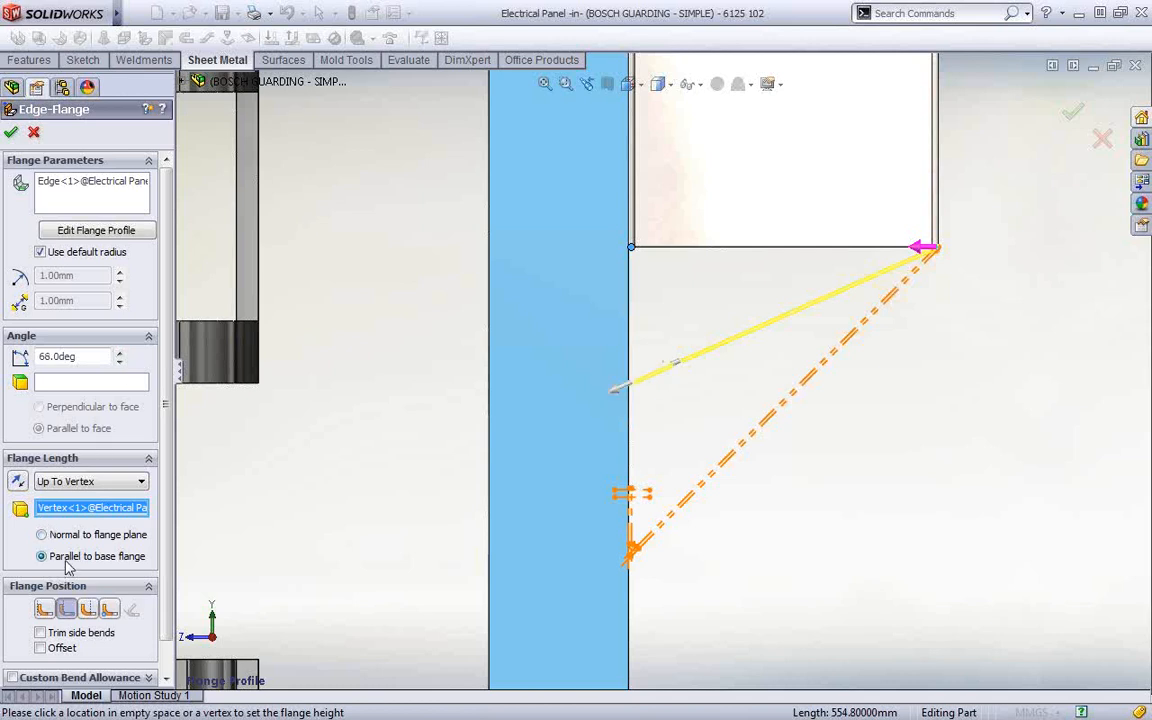
# - Set the flange angle to 45 degrees so it follows the diagonal sketch line
pyautogui.click(119, 361)
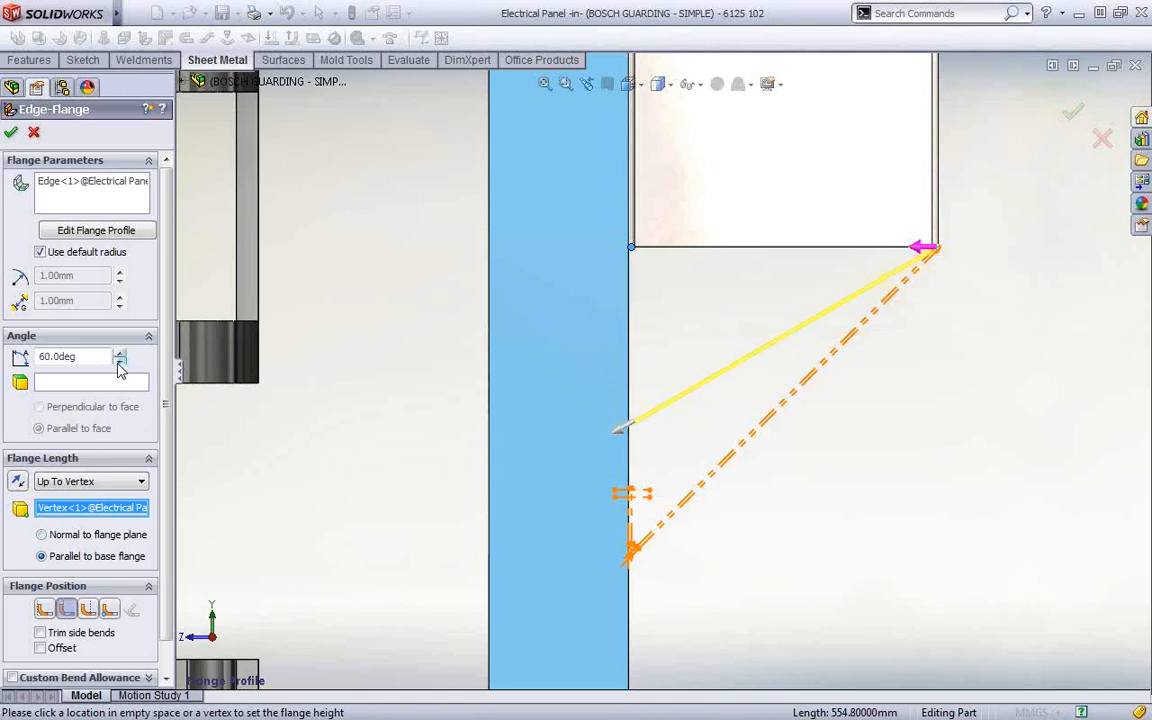
pyautogui.click(118, 362)
pyautogui.click(118, 362)
pyautogui.moveTo(82, 358); pyautogui.dragTo(3, 361)
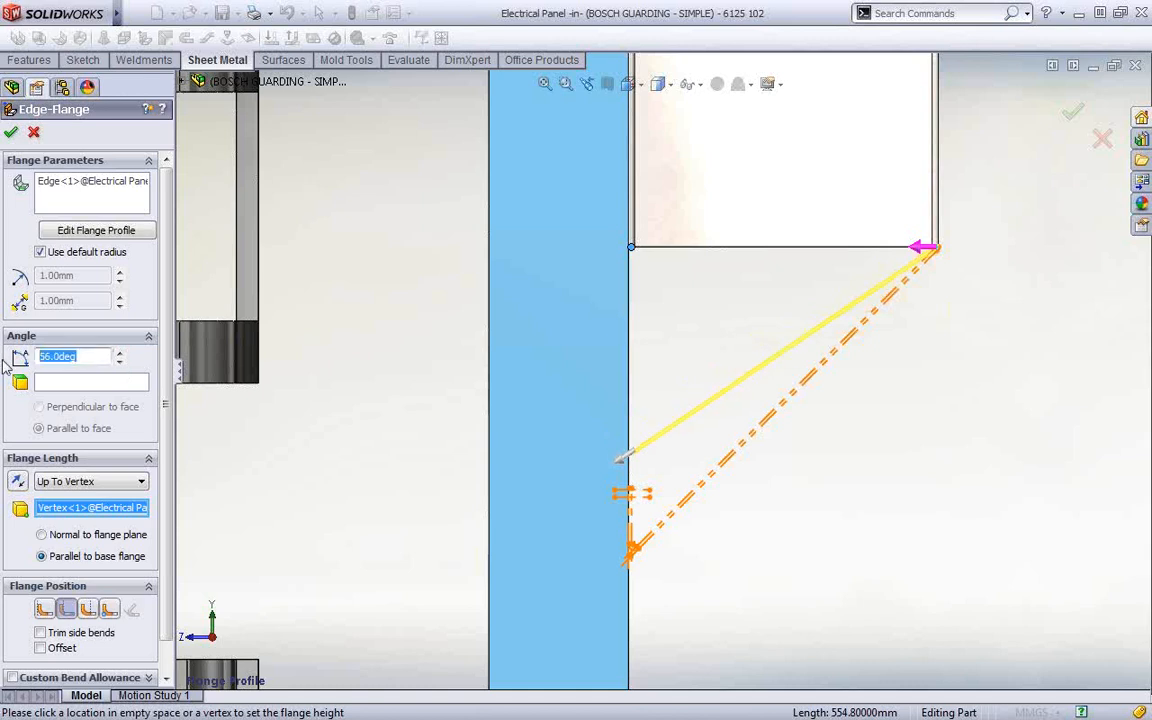
pyautogui.write('45')
pyautogui.press('Return')
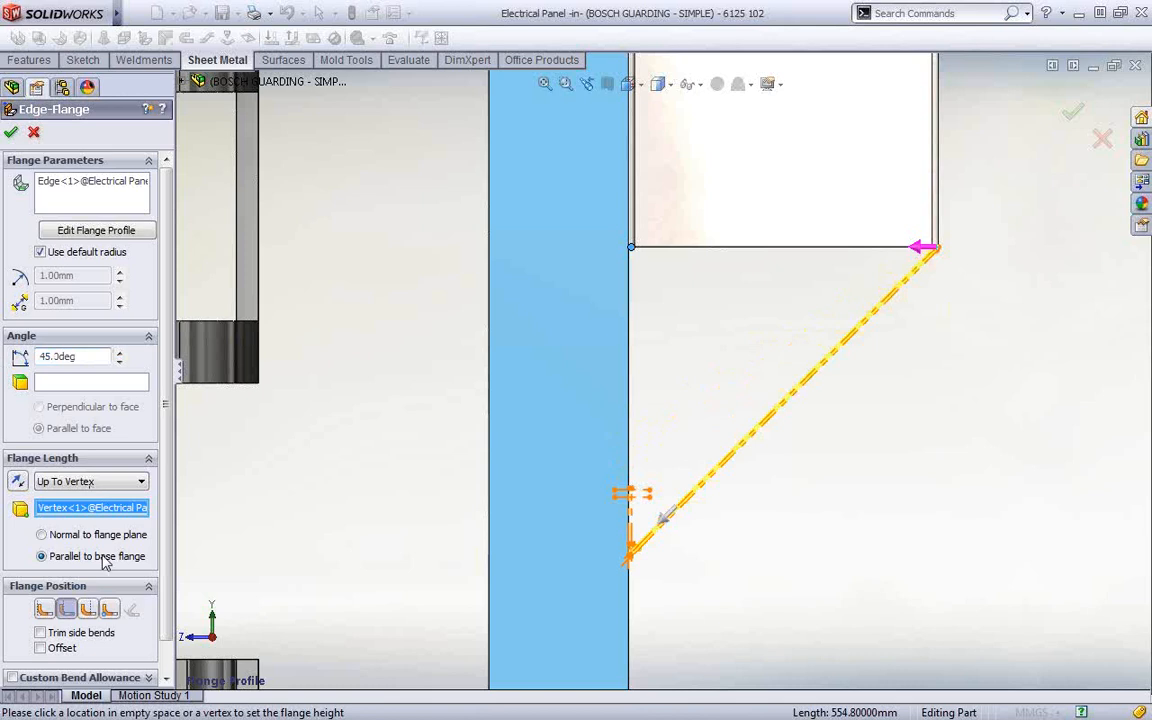
# - Set the flange position to Bend Outside and finish the diagonal 45-degree edge flange
pyautogui.click(88, 609)
pyautogui.click(11, 132)
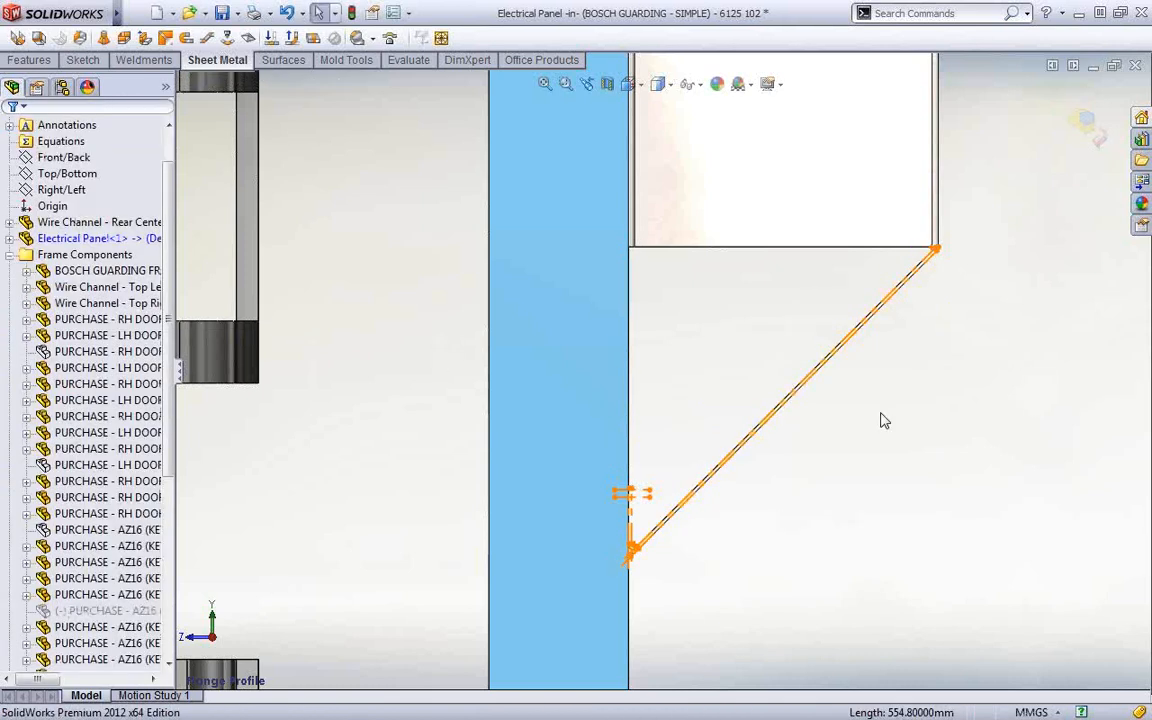
pyautogui.scroll(-2, 884, 421)
# - Open the Electrical Panel part in its own window from the assembly
pyautogui.click(713, 140)
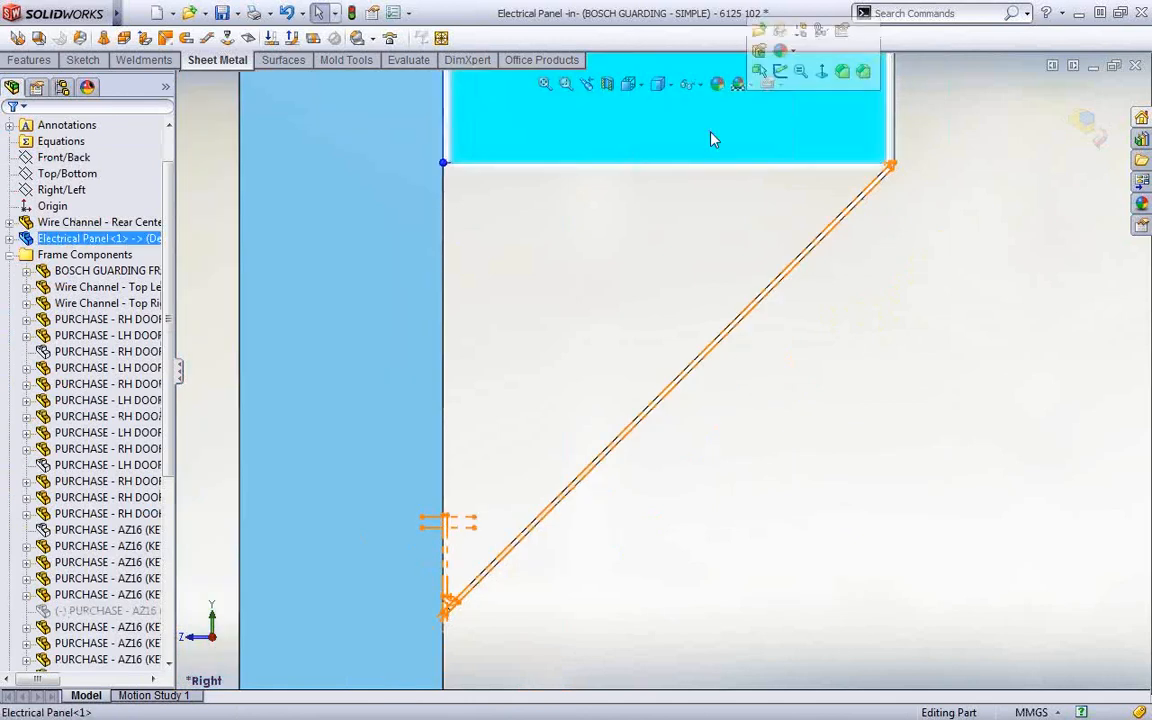
pyautogui.click(760, 32)
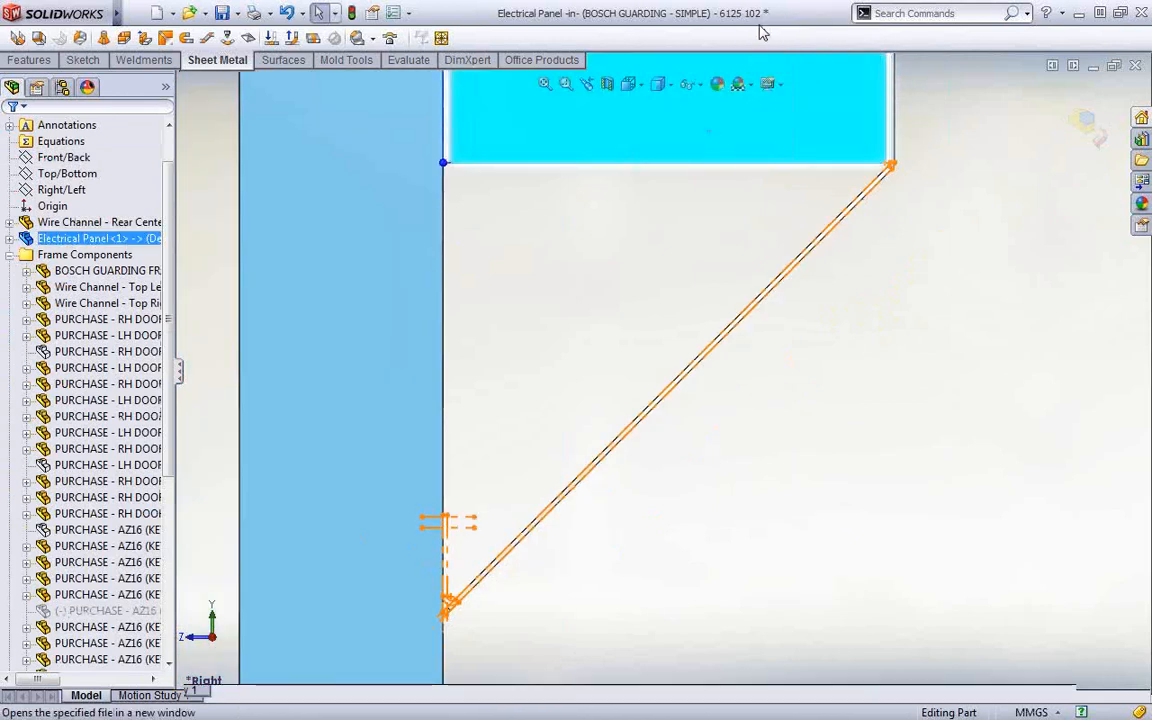
pyautogui.scroll(-3, 880, 534)
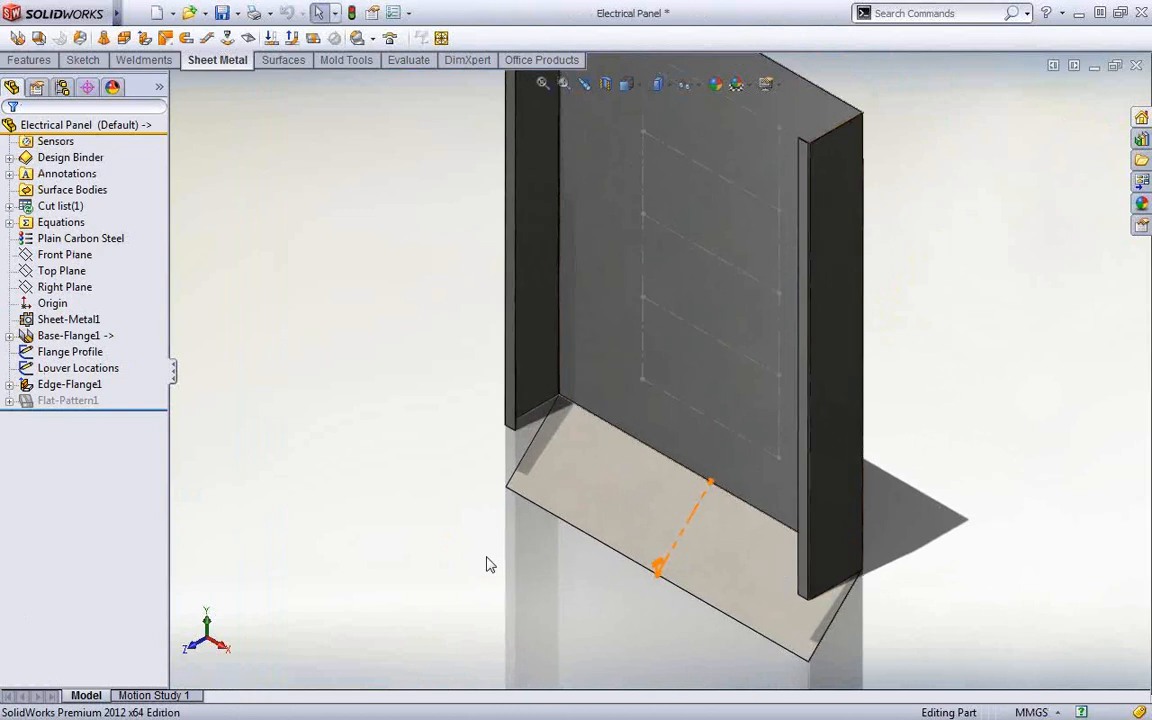
# - Start an edge flange on the diagonal flange's free lower edge and angle it parallel to the side flange's lip face
pyautogui.press('s')
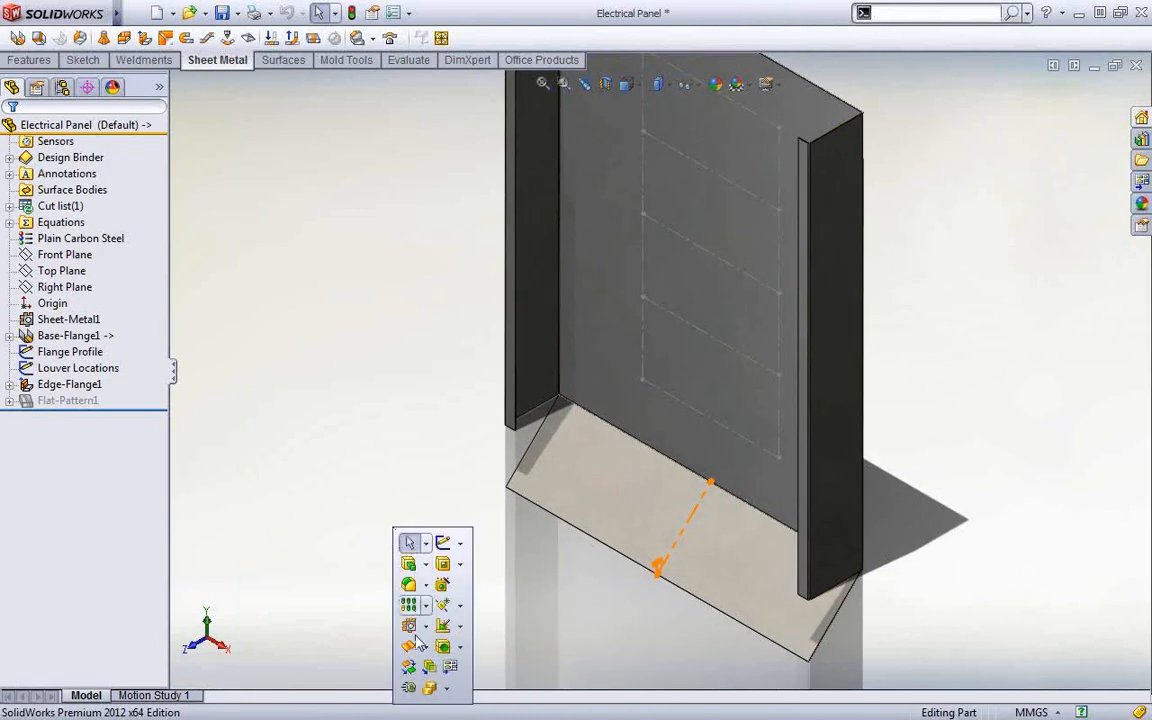
pyautogui.click(417, 644)
pyautogui.click(452, 444)
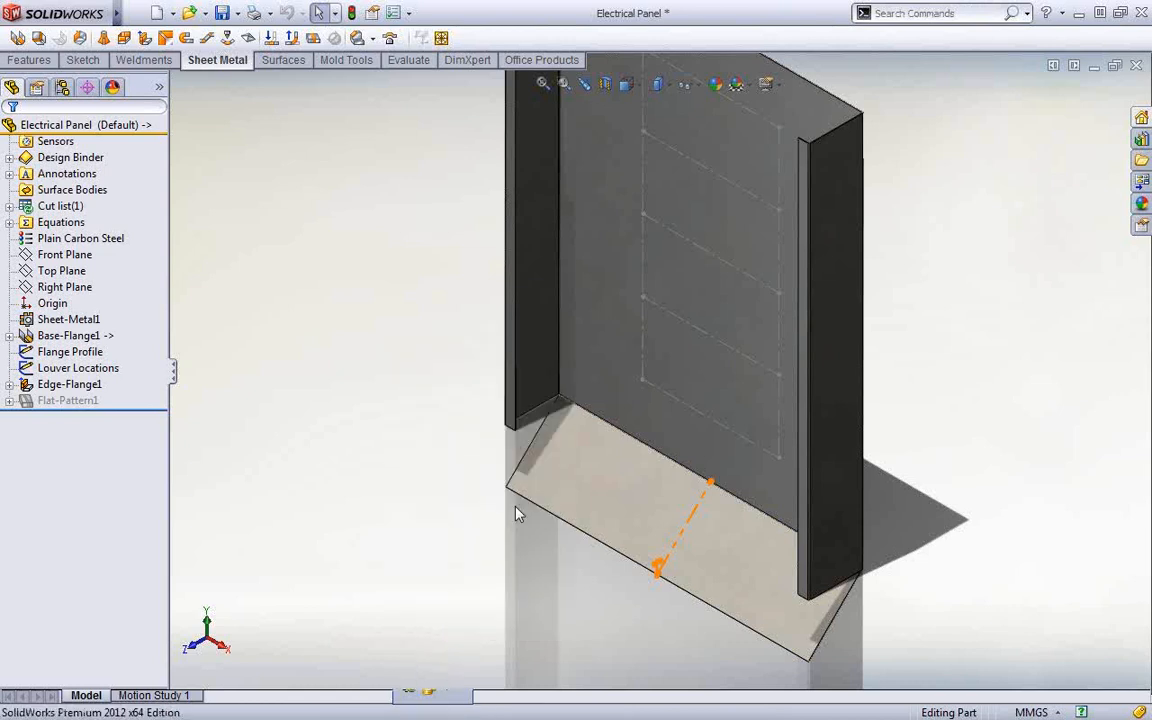
pyautogui.click(567, 526)
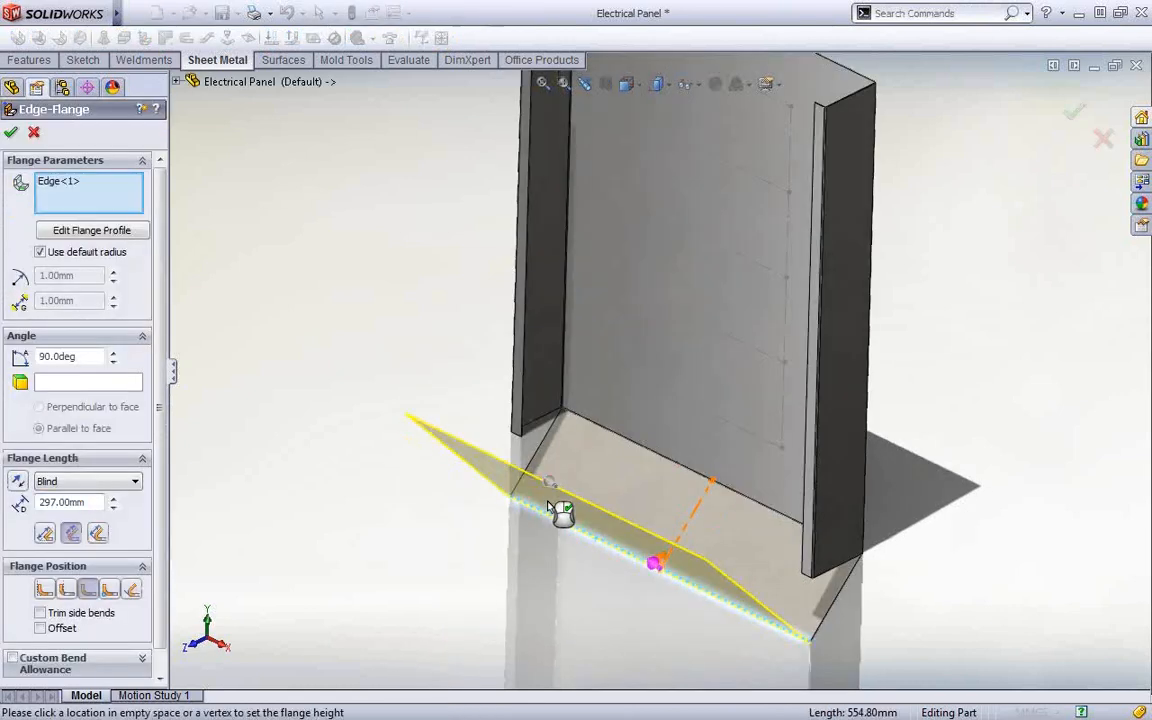
pyautogui.click(125, 381)
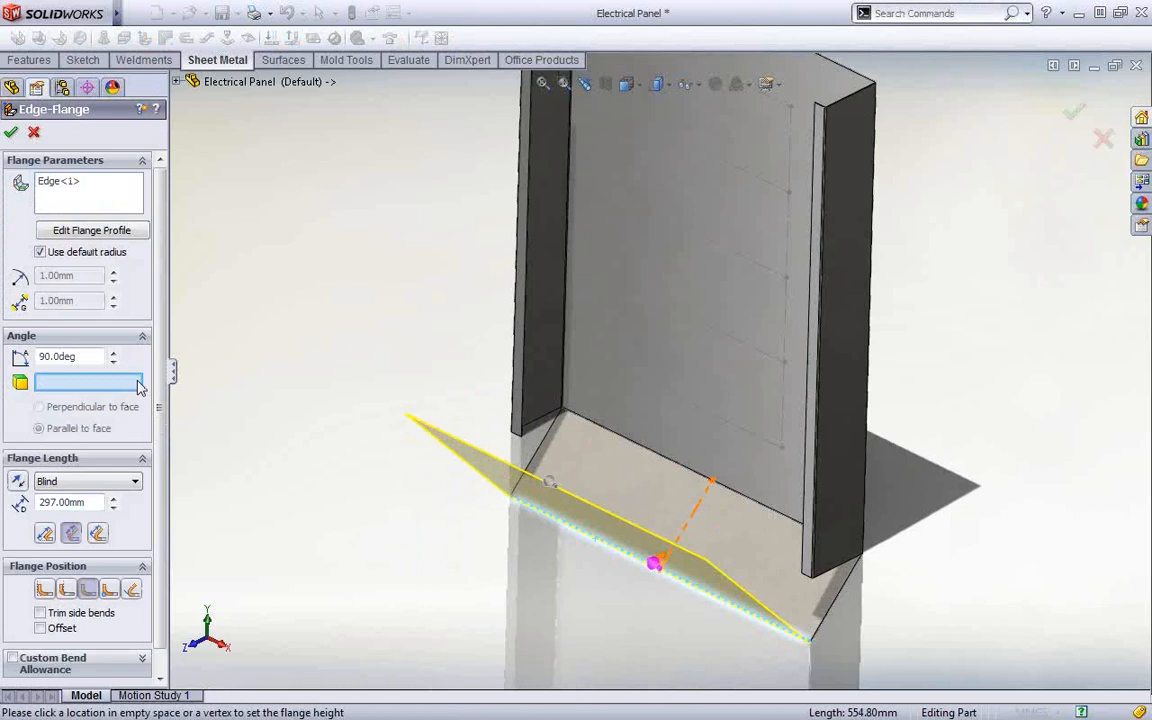
pyautogui.click(532, 390)
pyautogui.moveTo(401, 467); pyautogui.dragTo(398, 465, button='middle')
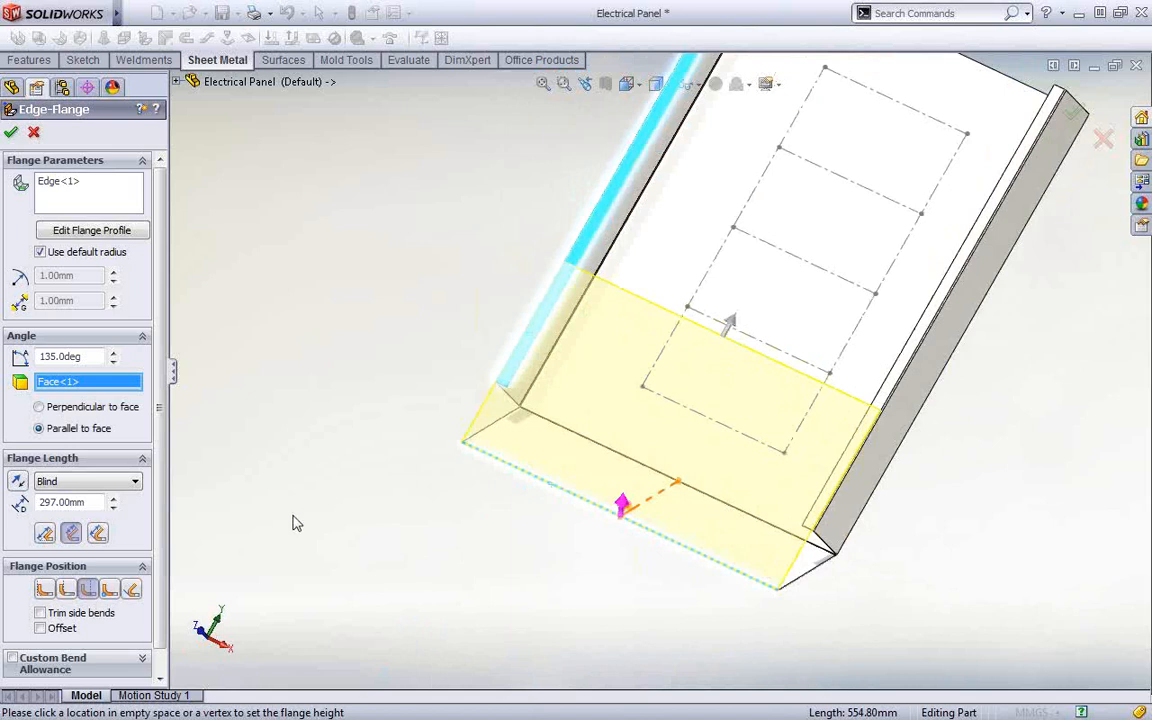
# - Set the new edge flange's blind length to 20 mm
pyautogui.click(92, 503)
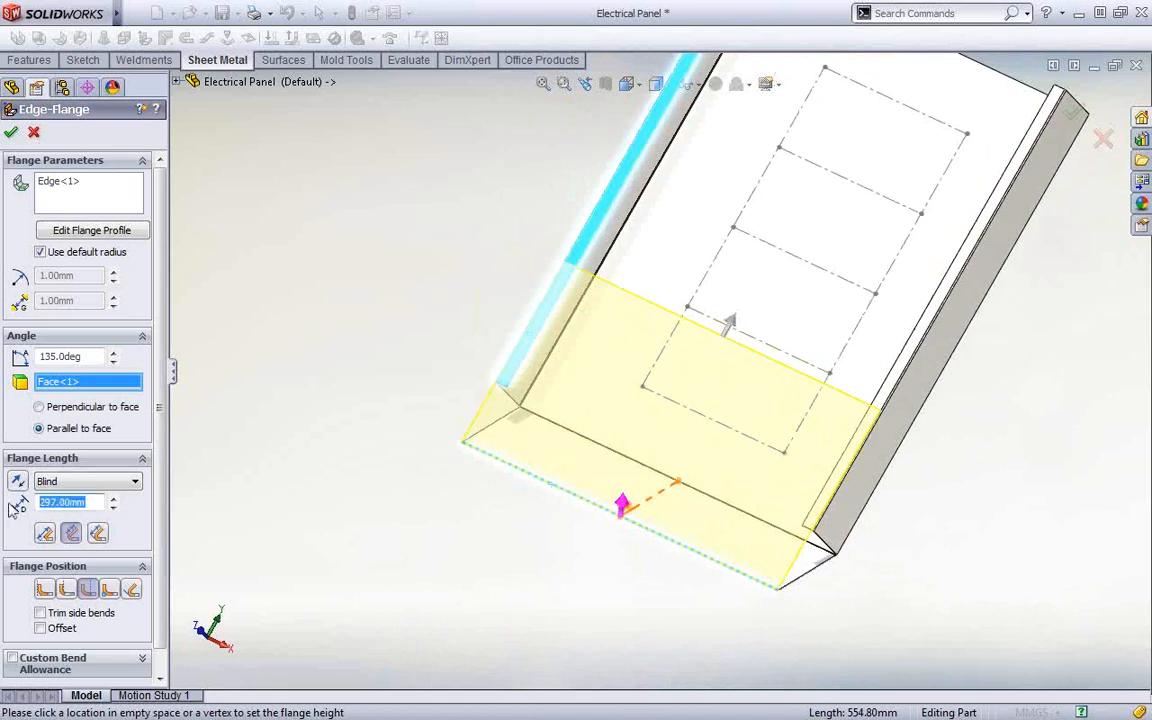
pyautogui.write('20')
pyautogui.press('Return')
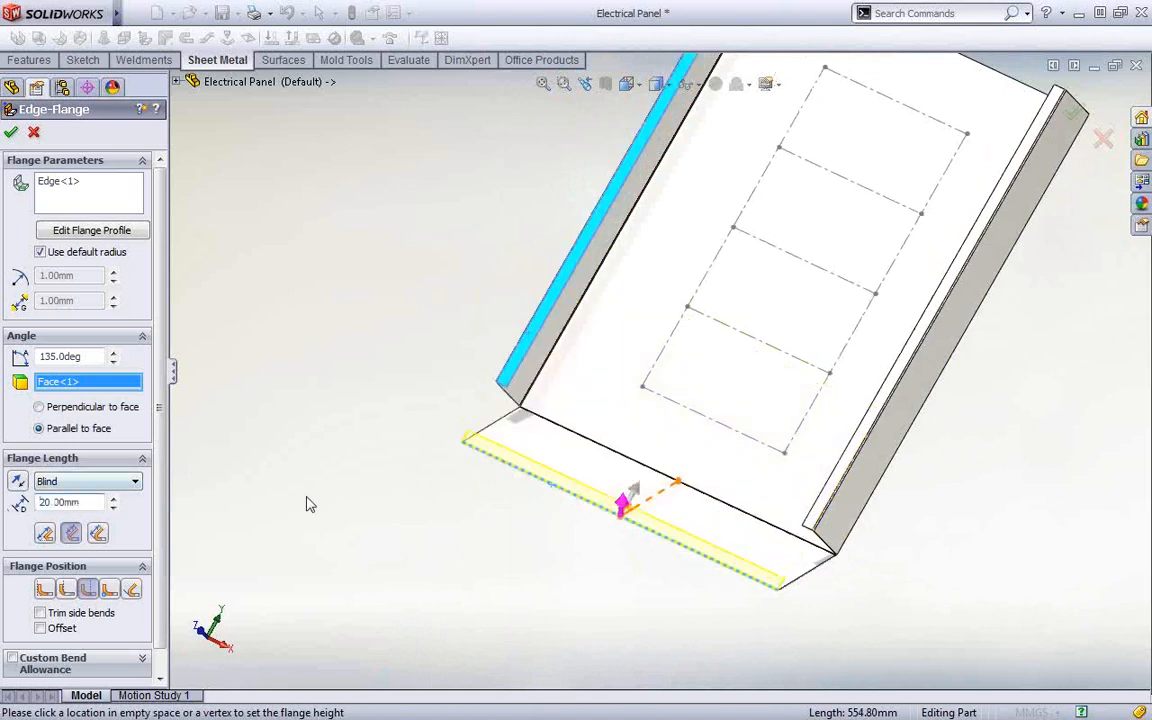
# - Try the Tangent to Bend flange position and compare the preview with the profile sketch in the saved Flange Profile view
pyautogui.press('space')
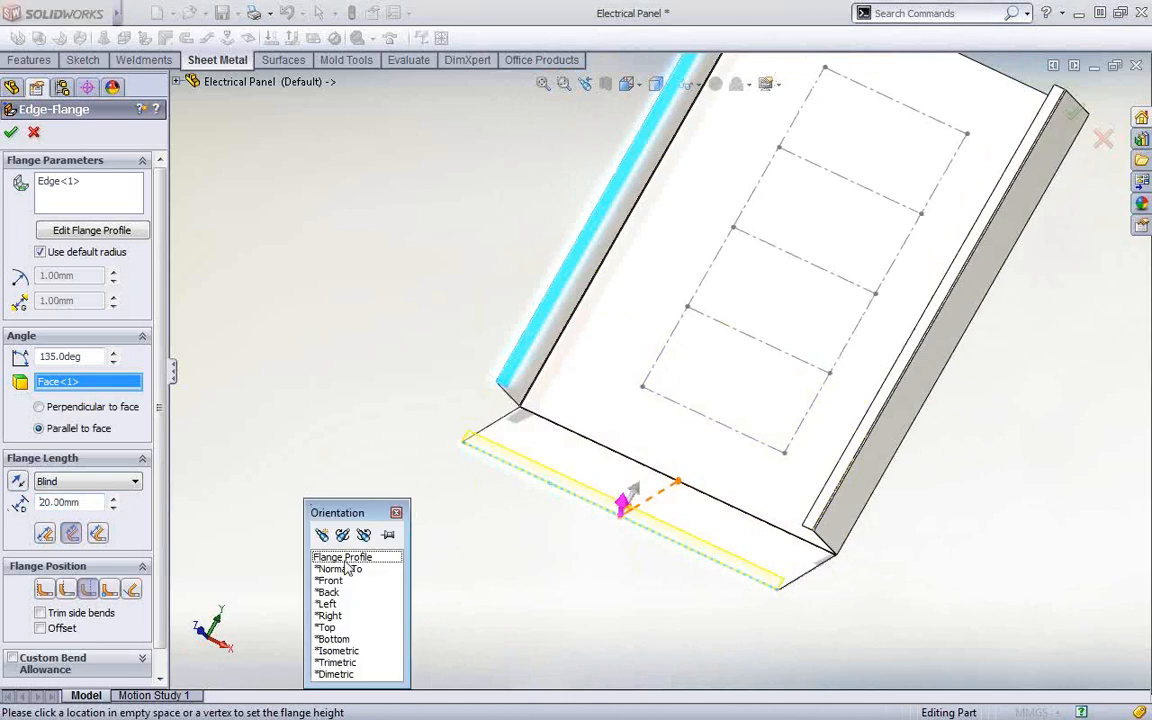
pyautogui.click(343, 558)
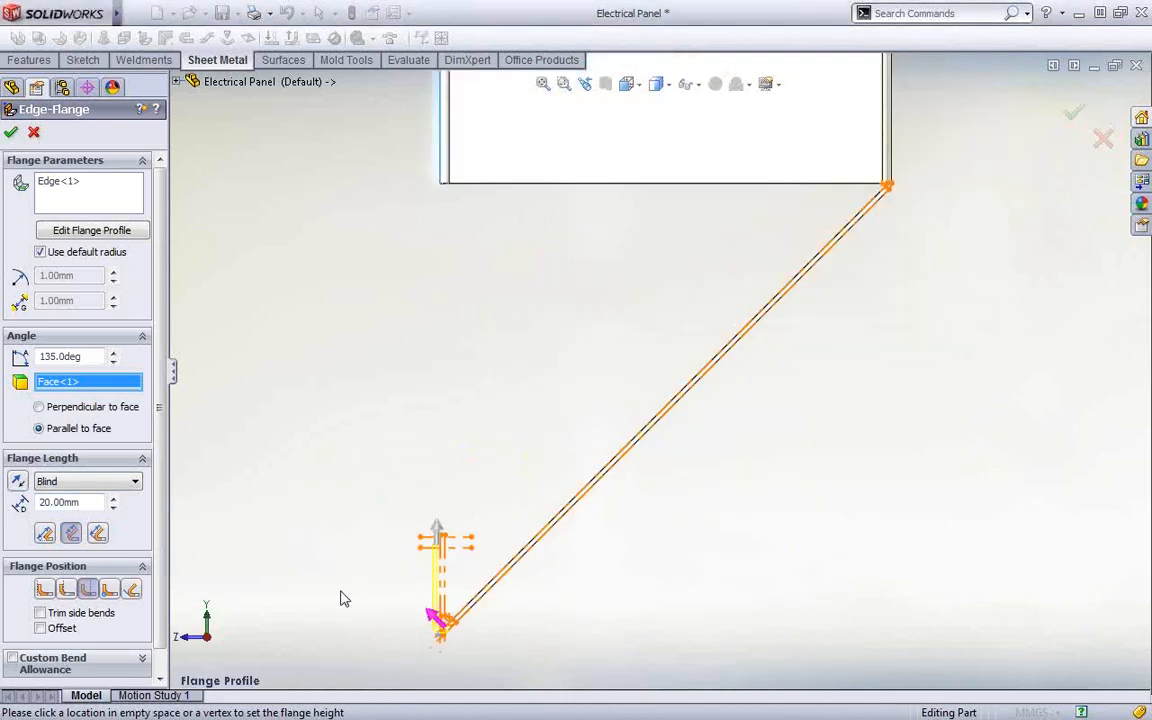
pyautogui.scroll(-3, 512, 576)
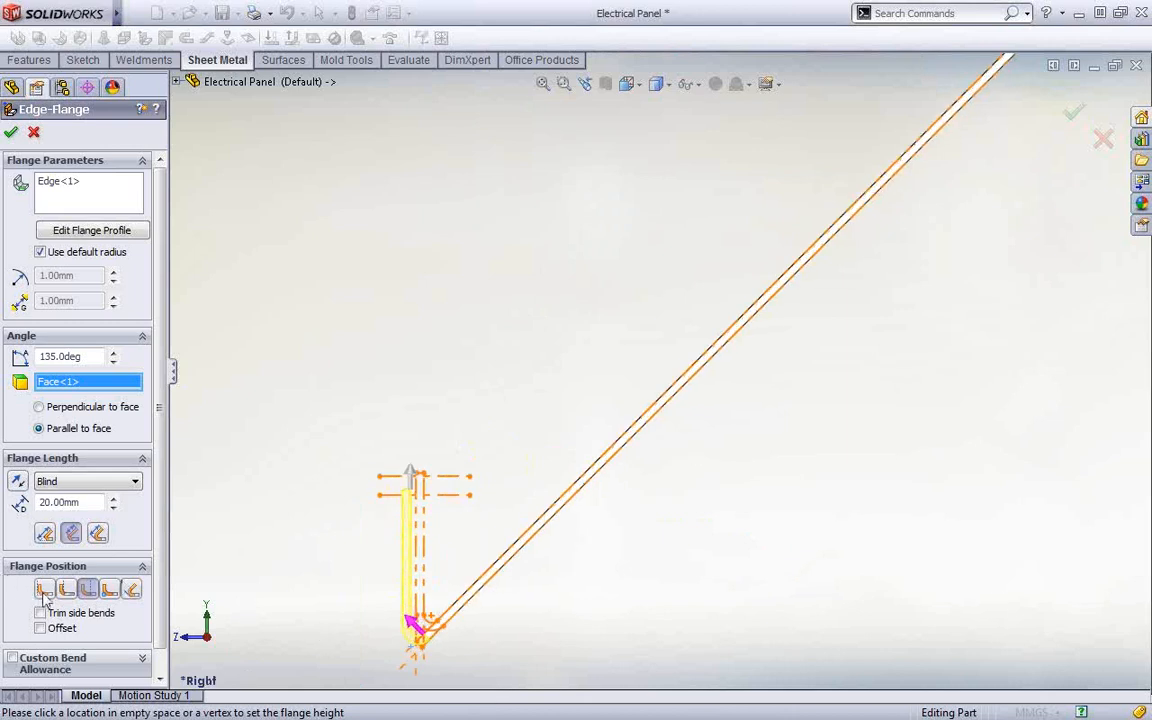
pyautogui.click(131, 590)
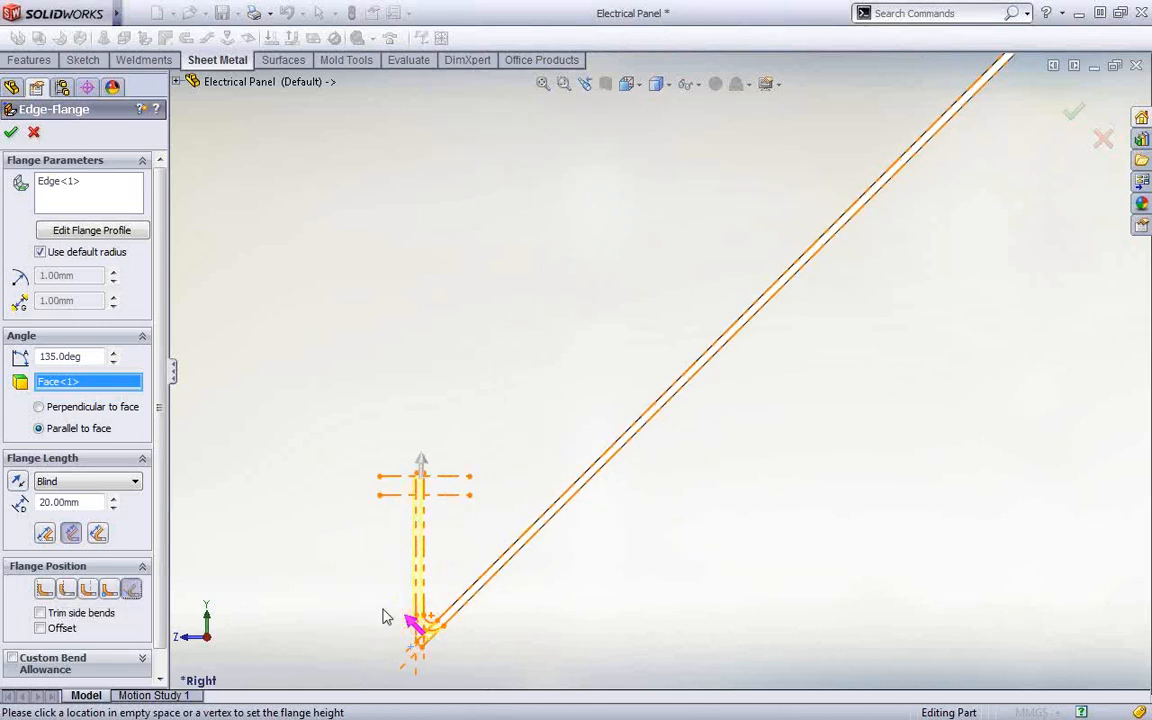
pyautogui.scroll(-3, 449, 627)
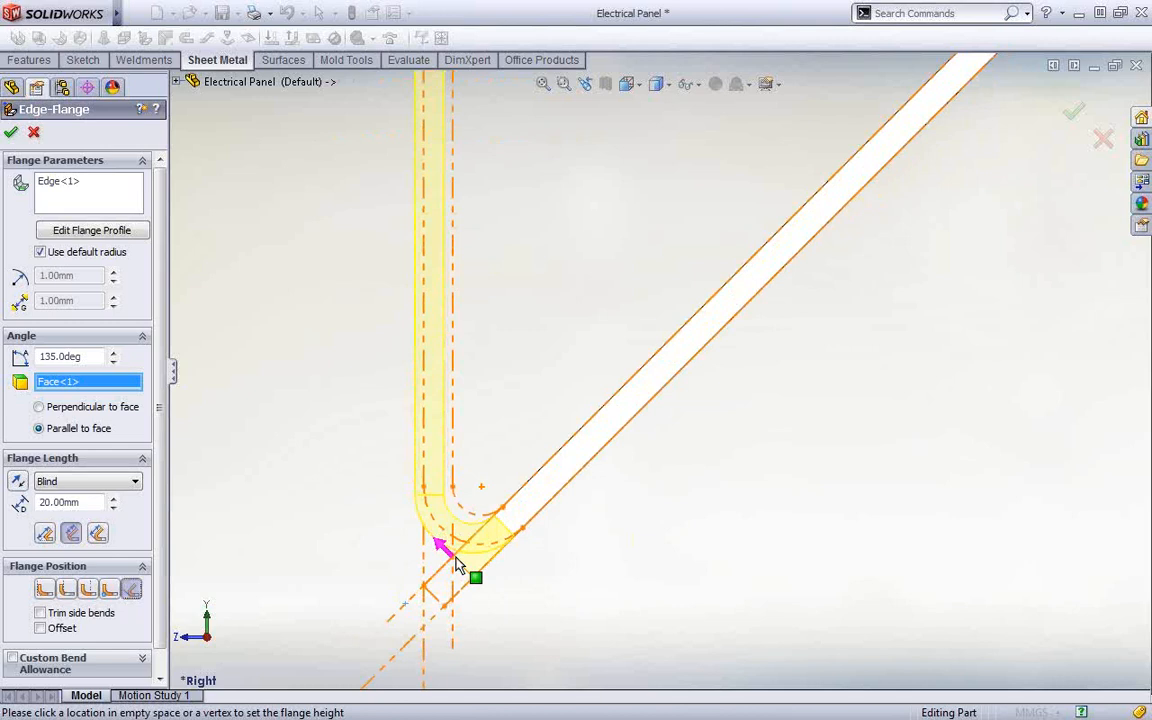
pyautogui.scroll(1, 570, 270)
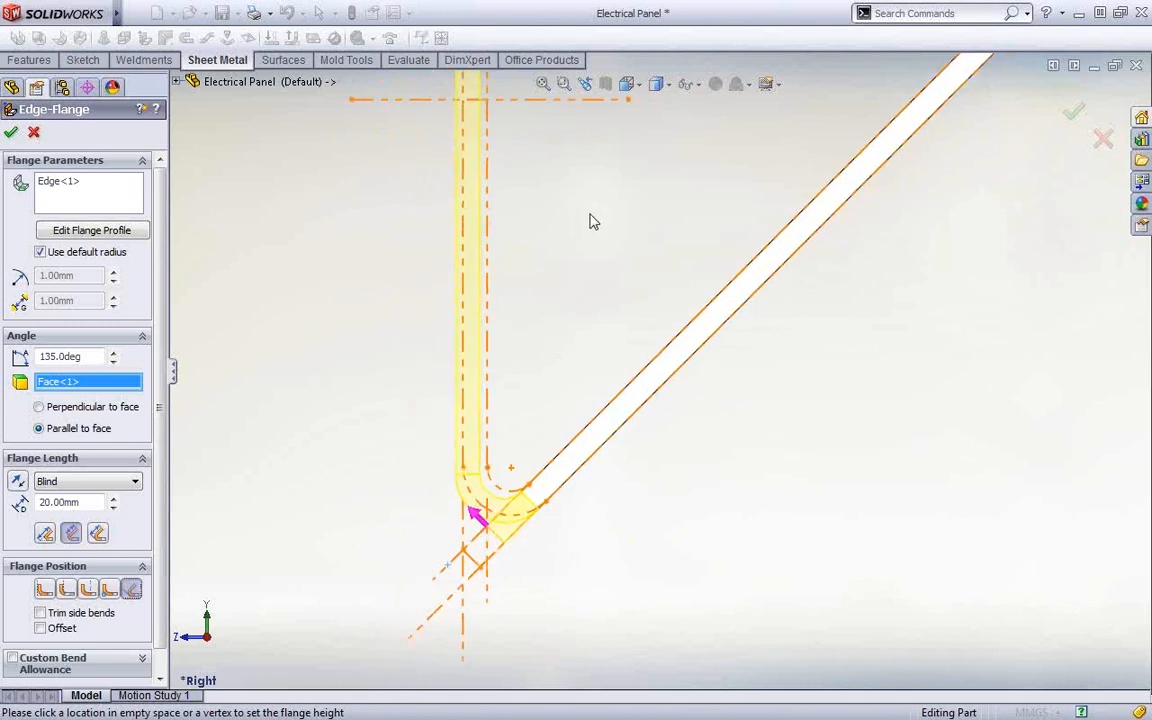
pyautogui.scroll(1, 575, 205)
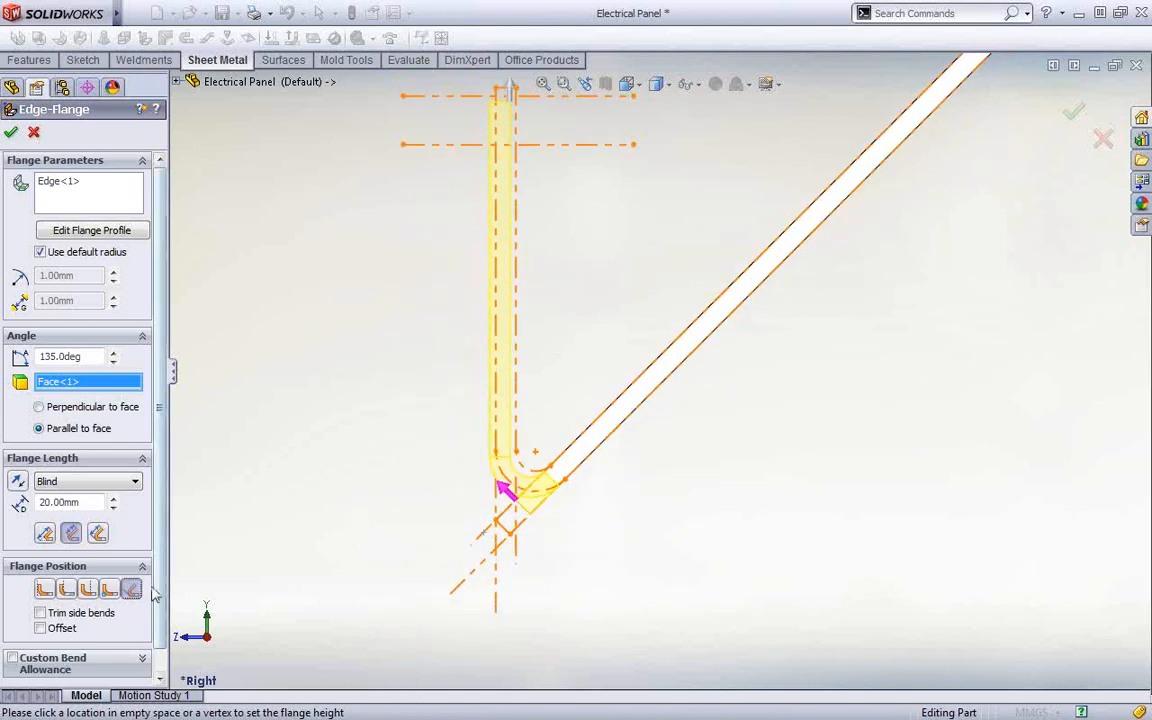
# - Set the flange position to Material Outside, measure its length by Tangent Bend, and finish the edge flange
pyautogui.click(88, 590)
pyautogui.click(66, 591)
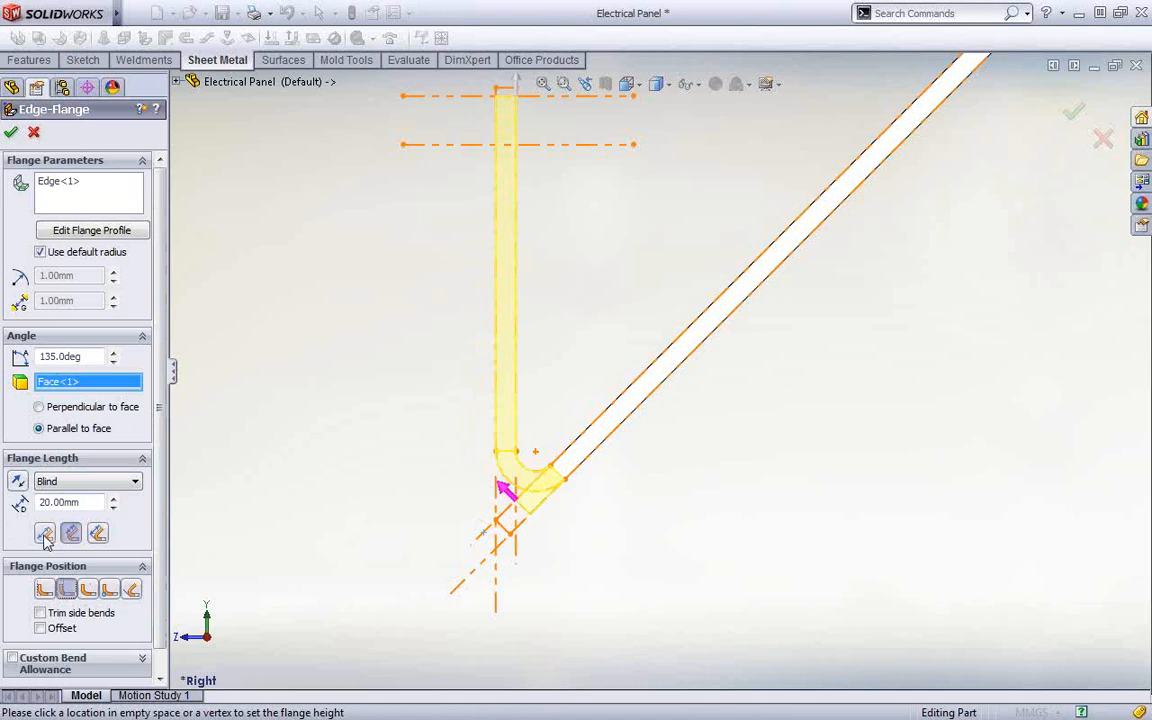
pyautogui.click(99, 534)
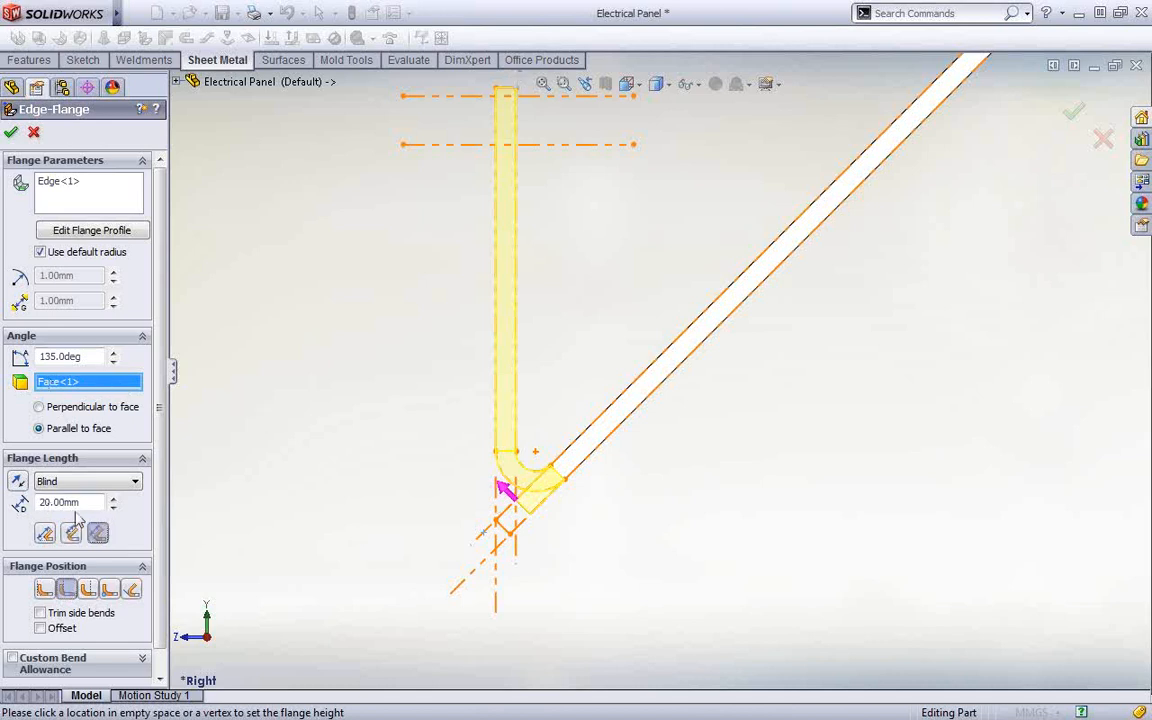
pyautogui.click(12, 132)
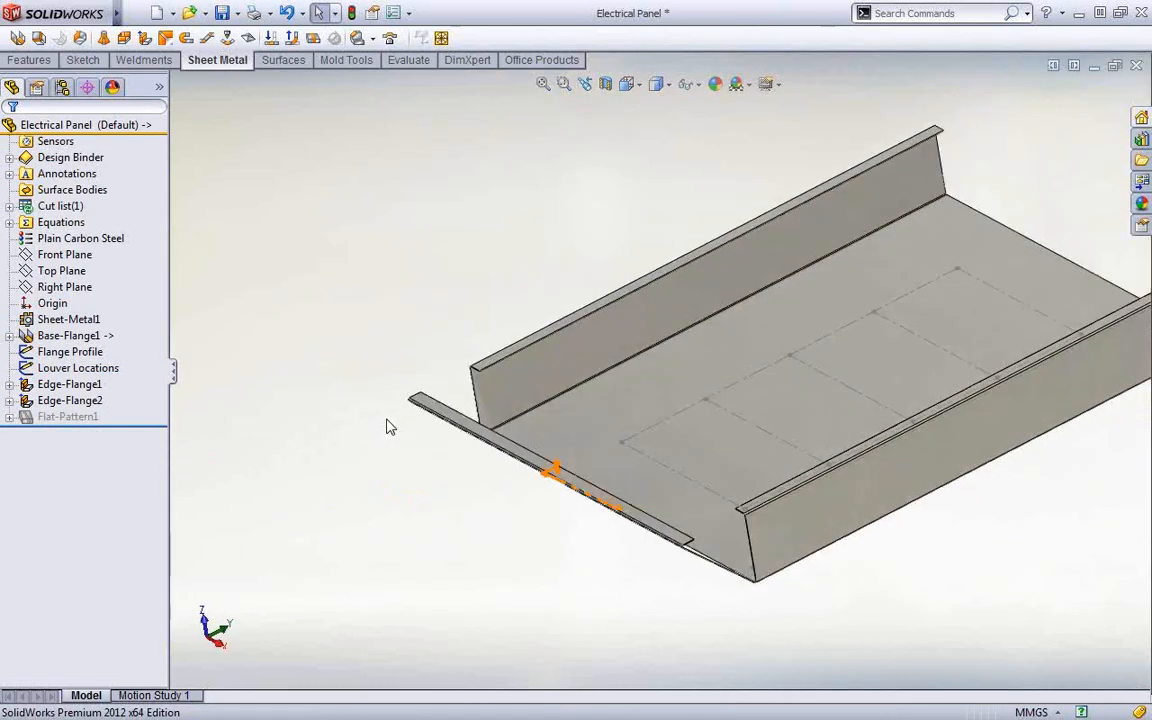
# - Start a Closed Corner and select the end face of the first side flange next to the diagonal flange as the face to extend
pyautogui.click(371, 38)
pyautogui.click(395, 58)
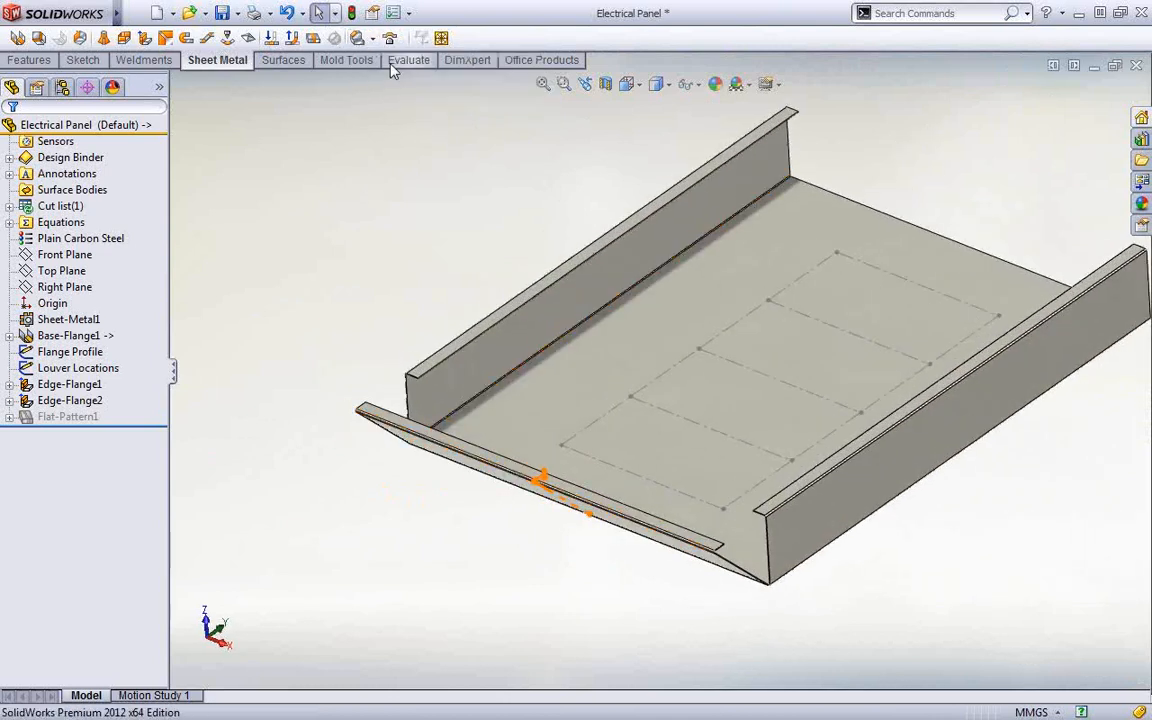
pyautogui.press('g')
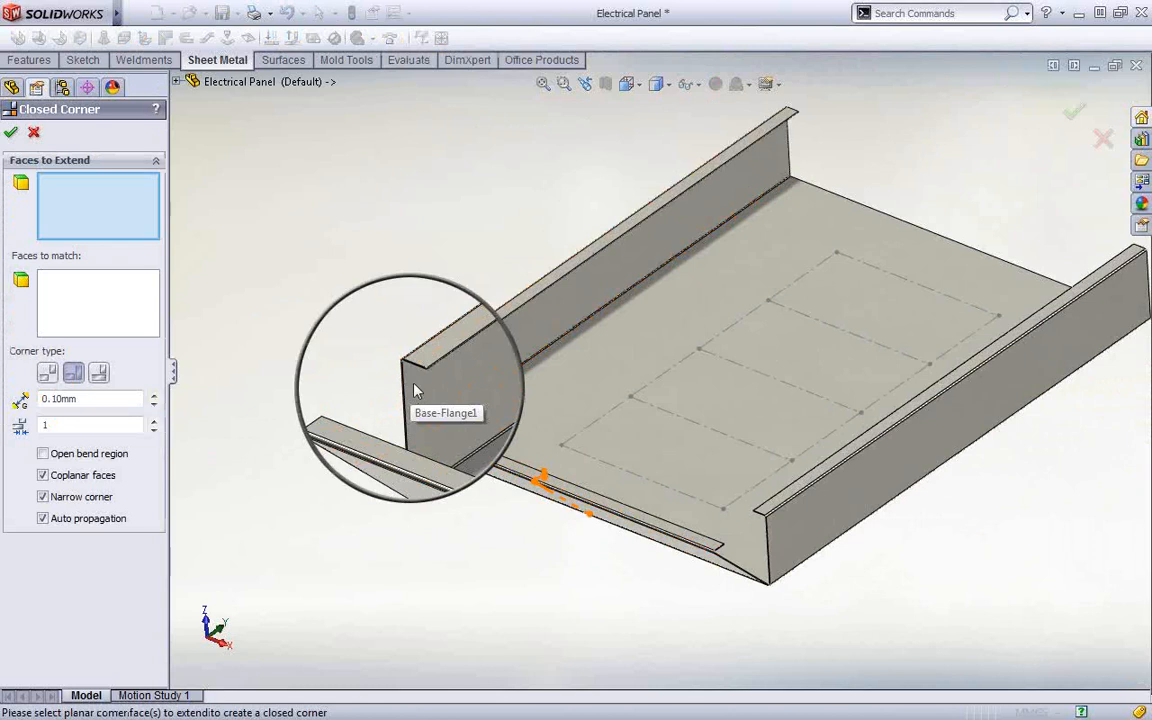
pyautogui.click(413, 333)
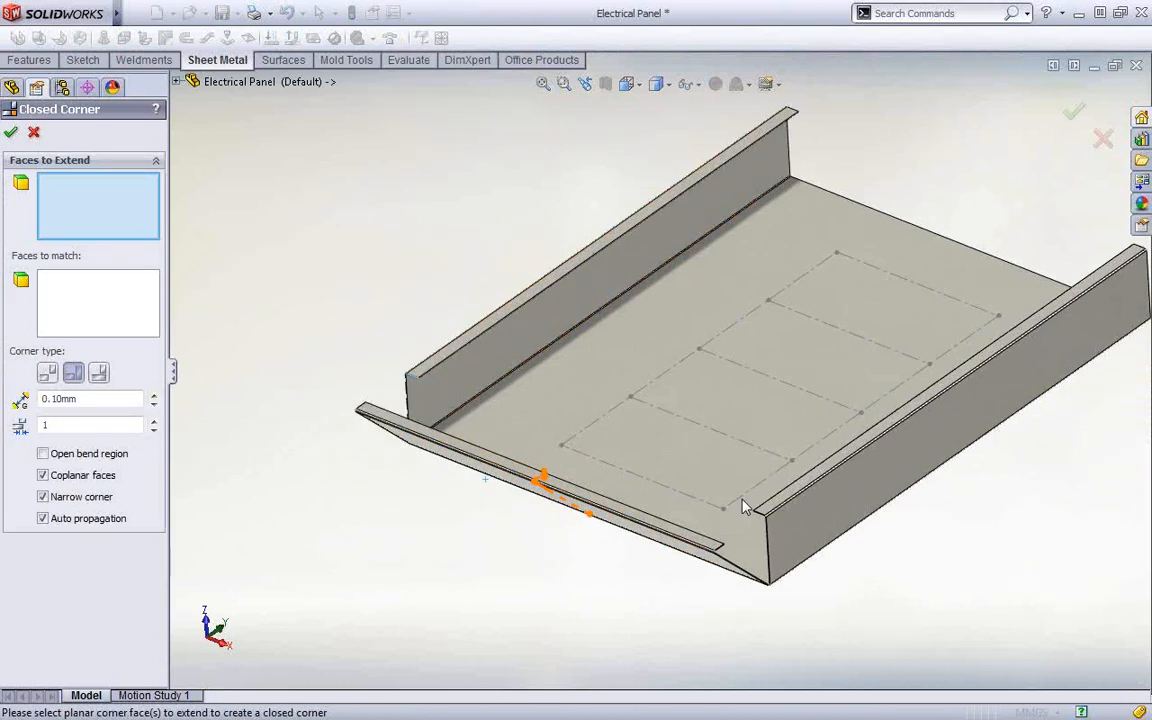
# - Add the matching end face of the opposite side flange and create the closed corners on both sides
pyautogui.press('g')
pyautogui.click(766, 530)
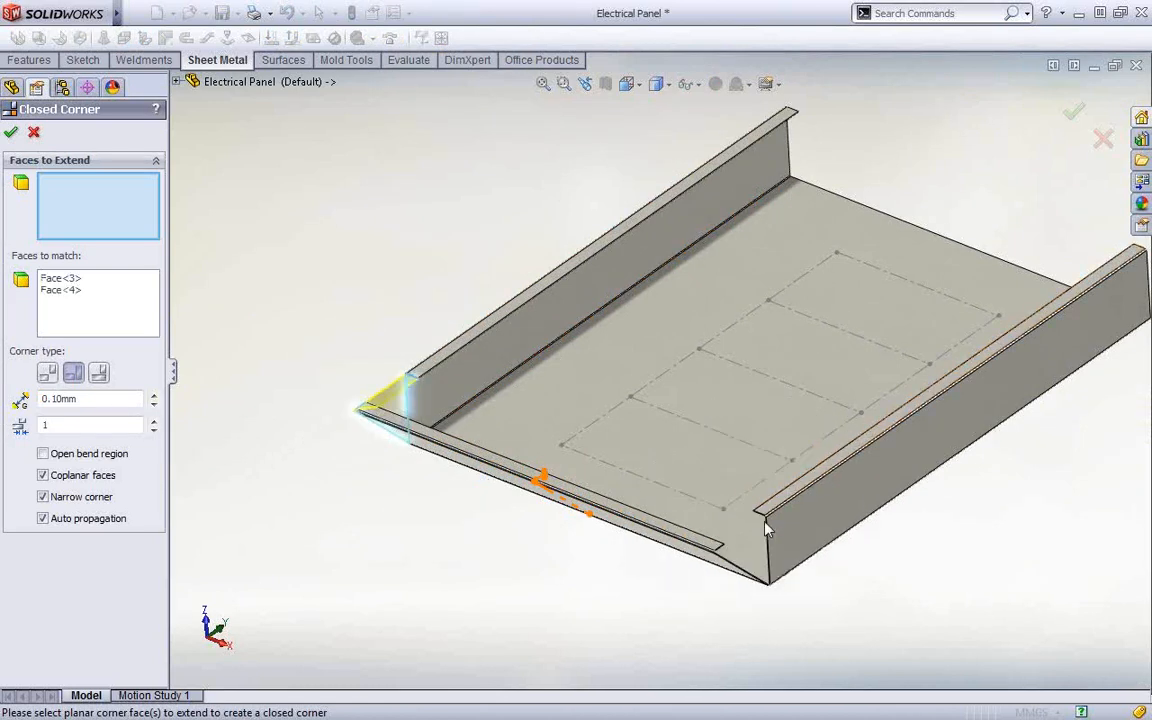
pyautogui.press('g')
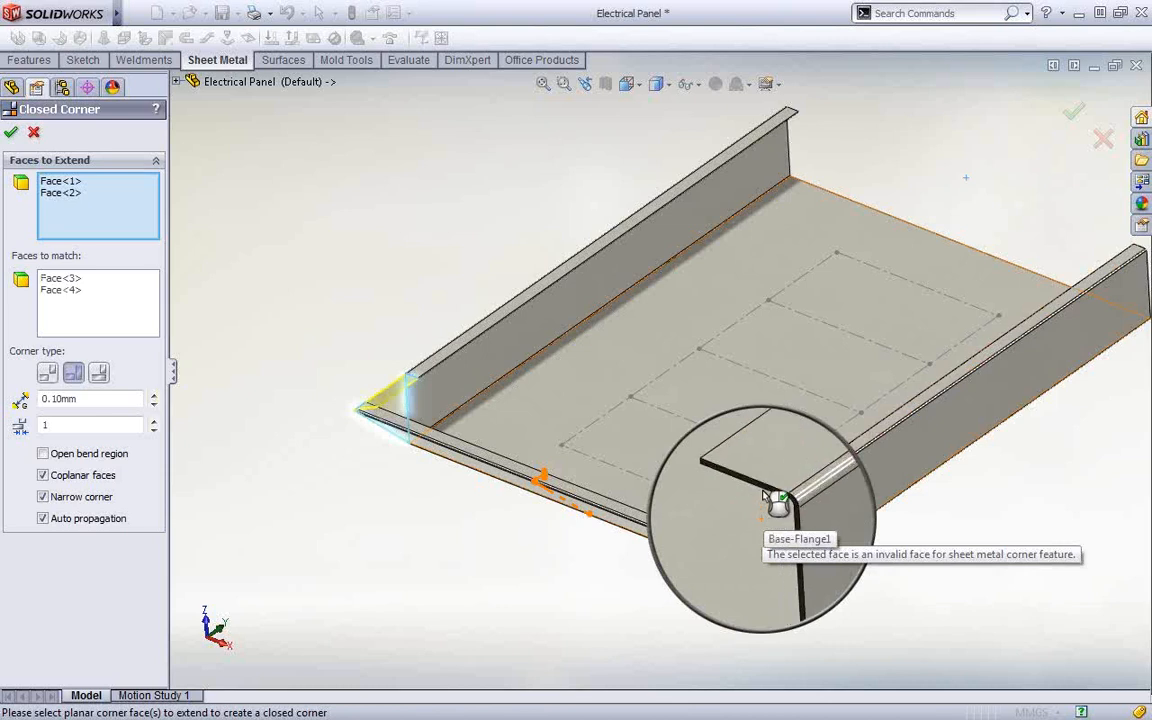
pyautogui.press('Escape')
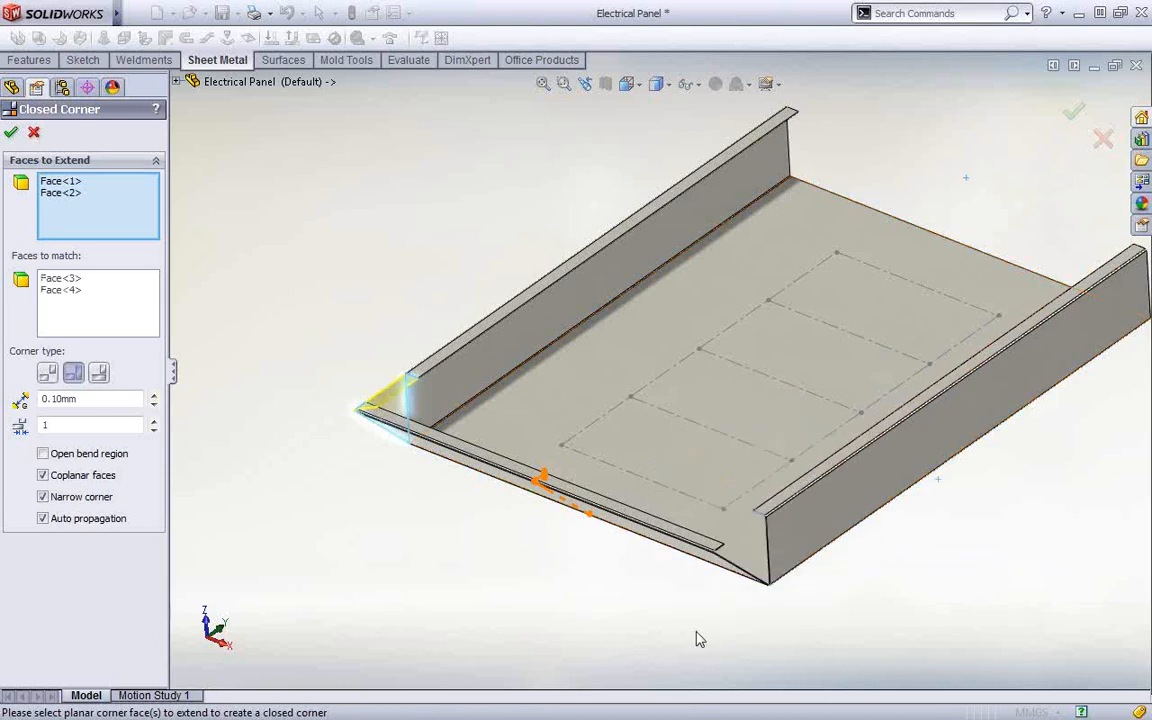
pyautogui.click(768, 563)
pyautogui.scroll(-2, 785, 531)
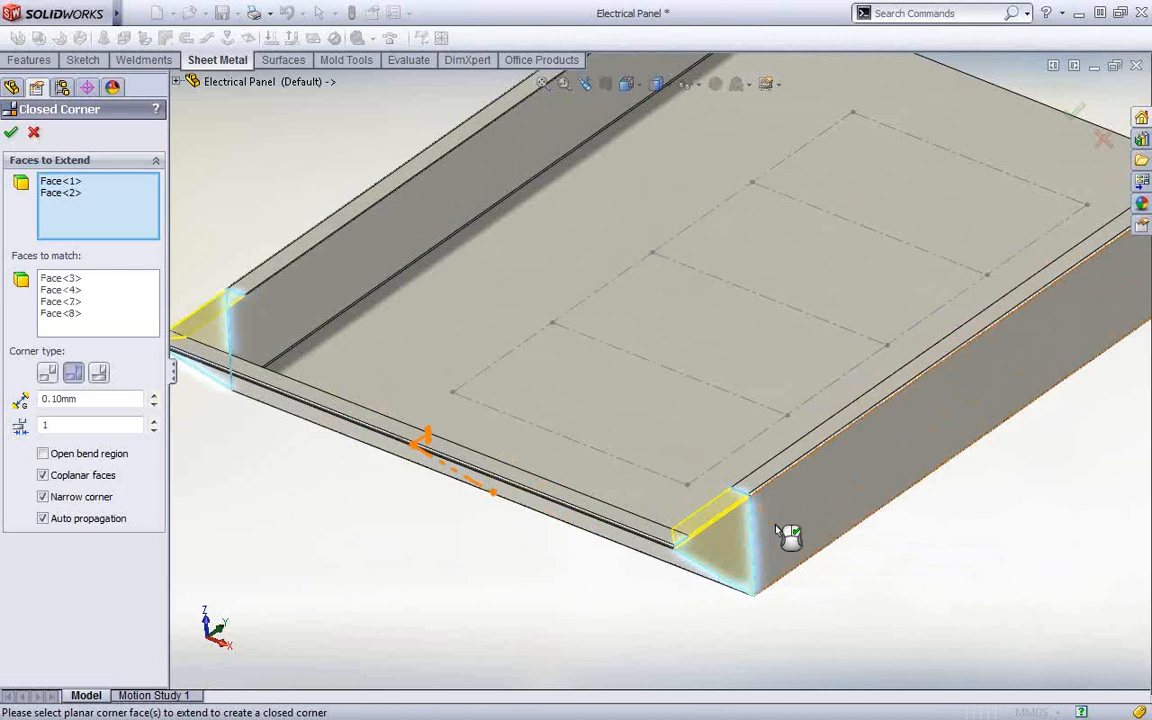
pyautogui.rightClick(640, 594)
pyautogui.click(679, 491)
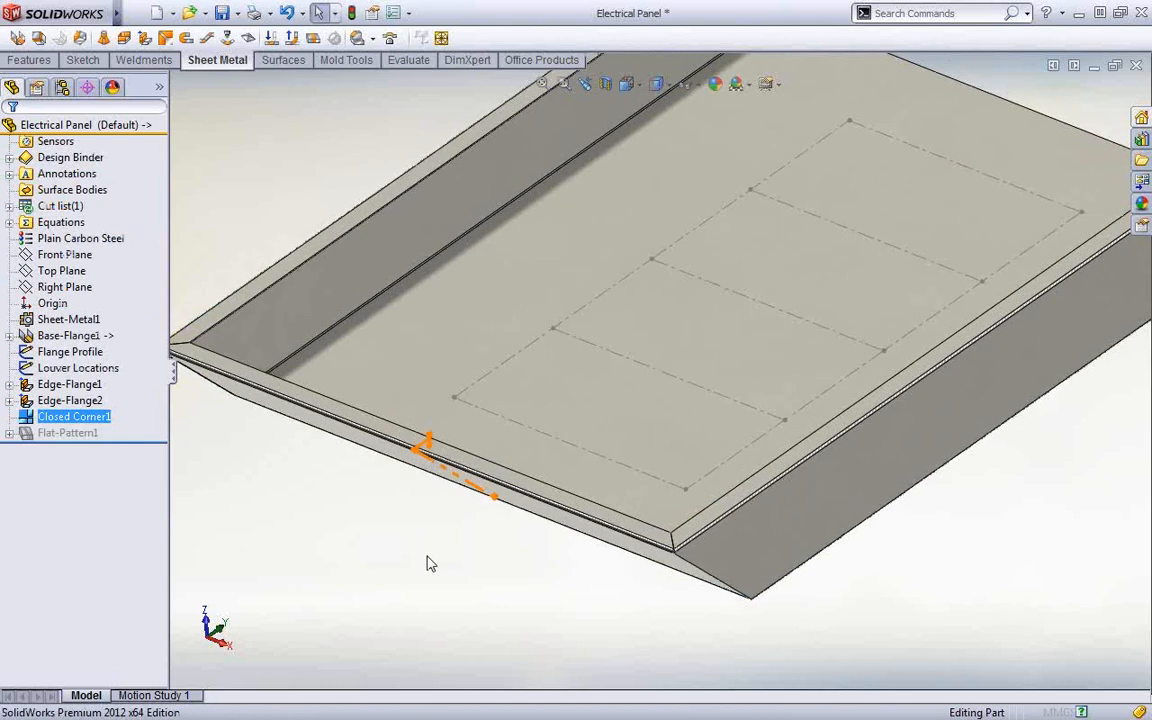
# - Drop the Wire Clip form tool from the Form Tools library onto the panel's inner base face and set its rotation angle to 90 degrees
pyautogui.scroll(3, 427, 557)
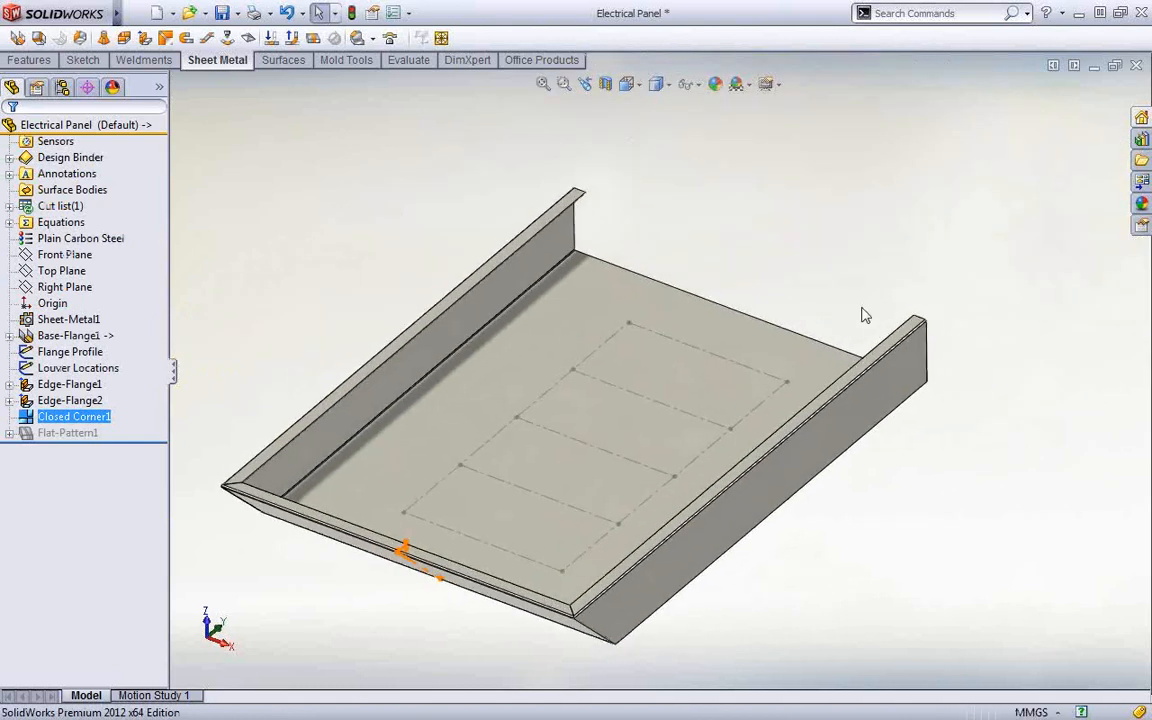
pyautogui.click(1141, 139)
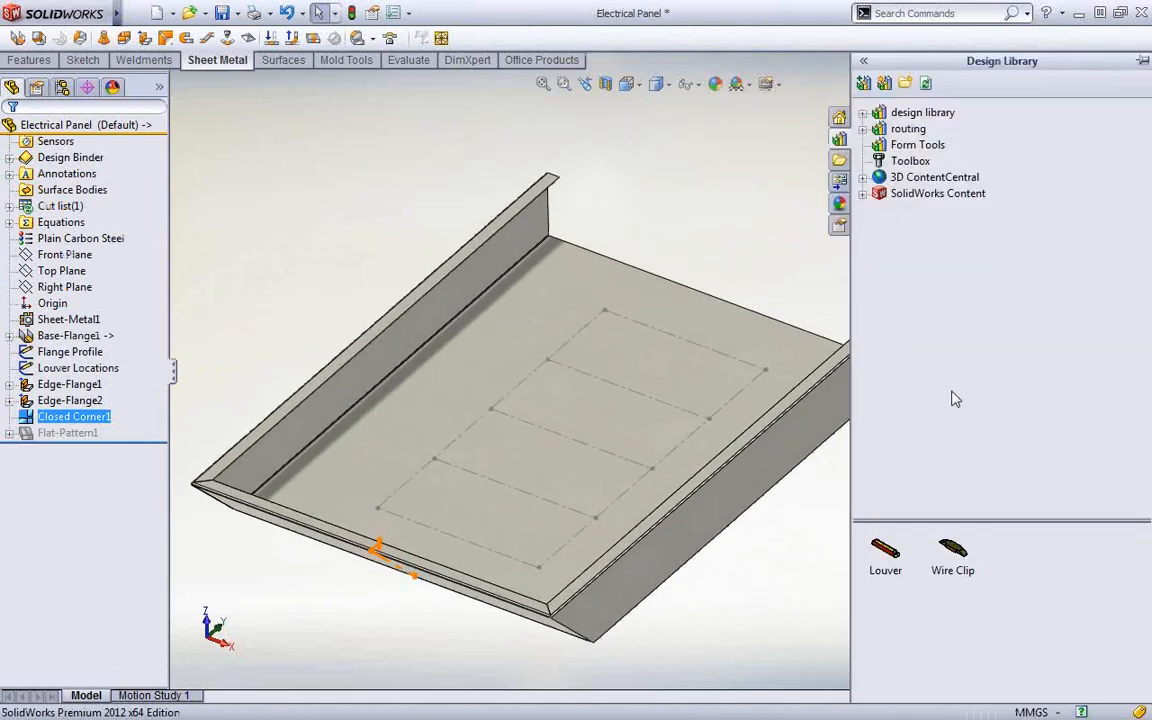
pyautogui.click(917, 145)
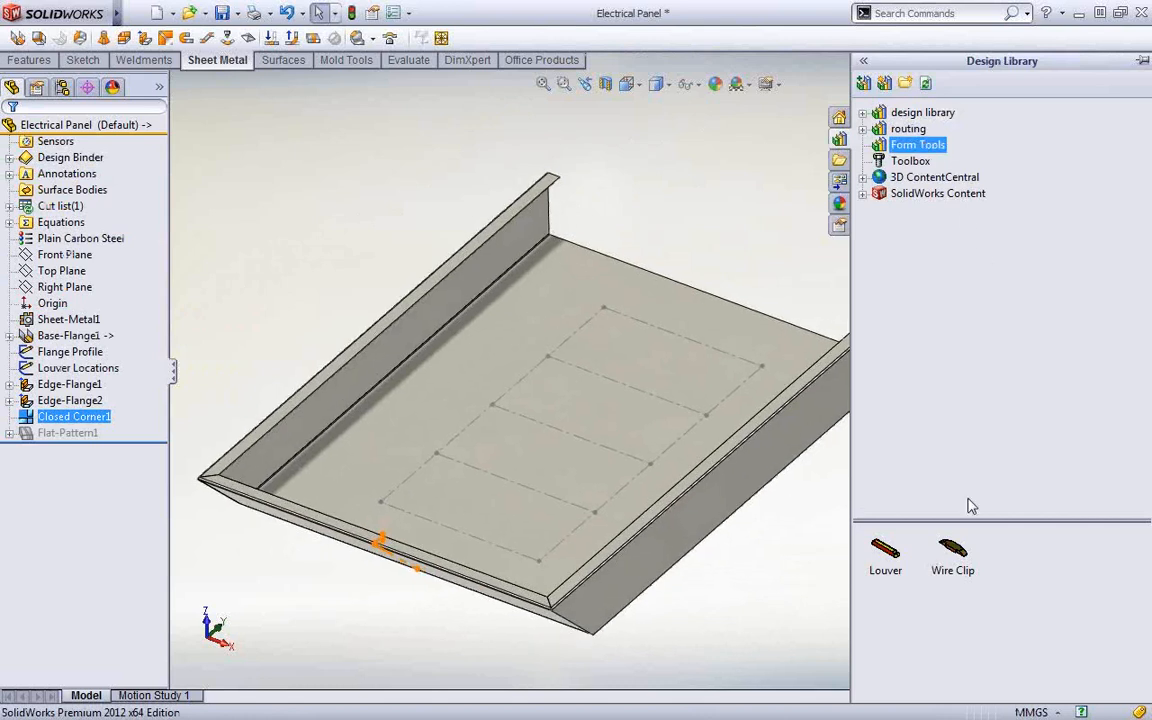
pyautogui.click(986, 640)
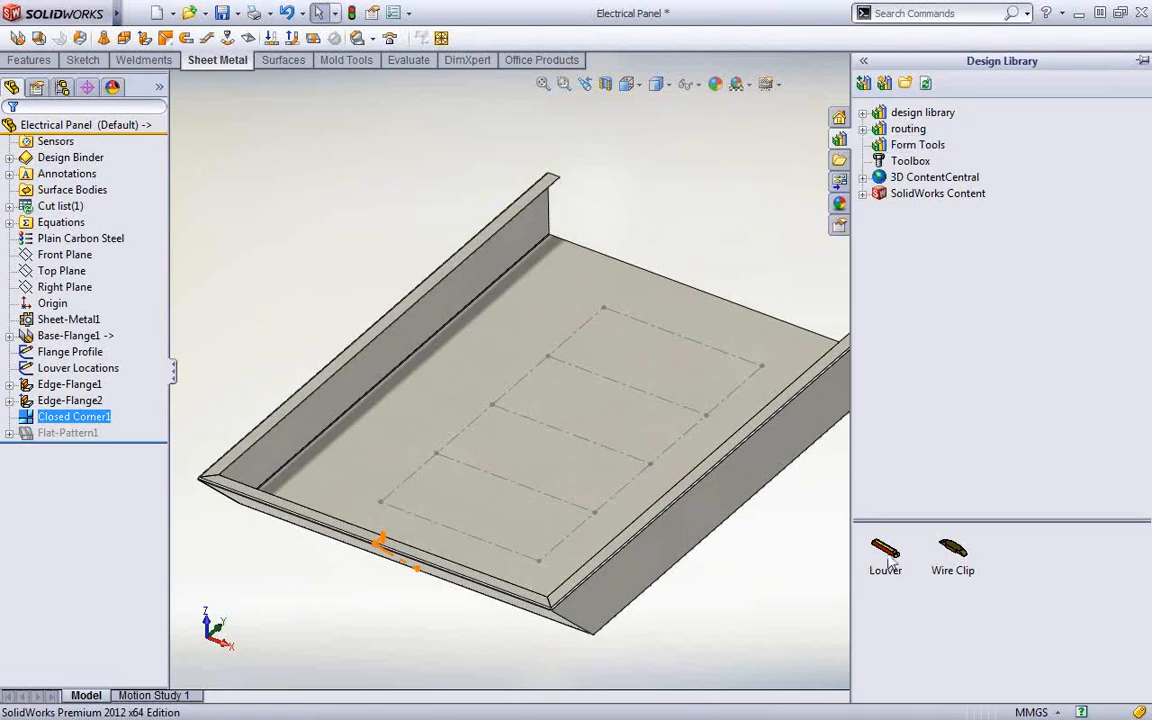
pyautogui.click(950, 550)
pyautogui.moveTo(950, 550); pyautogui.dragTo(541, 355)
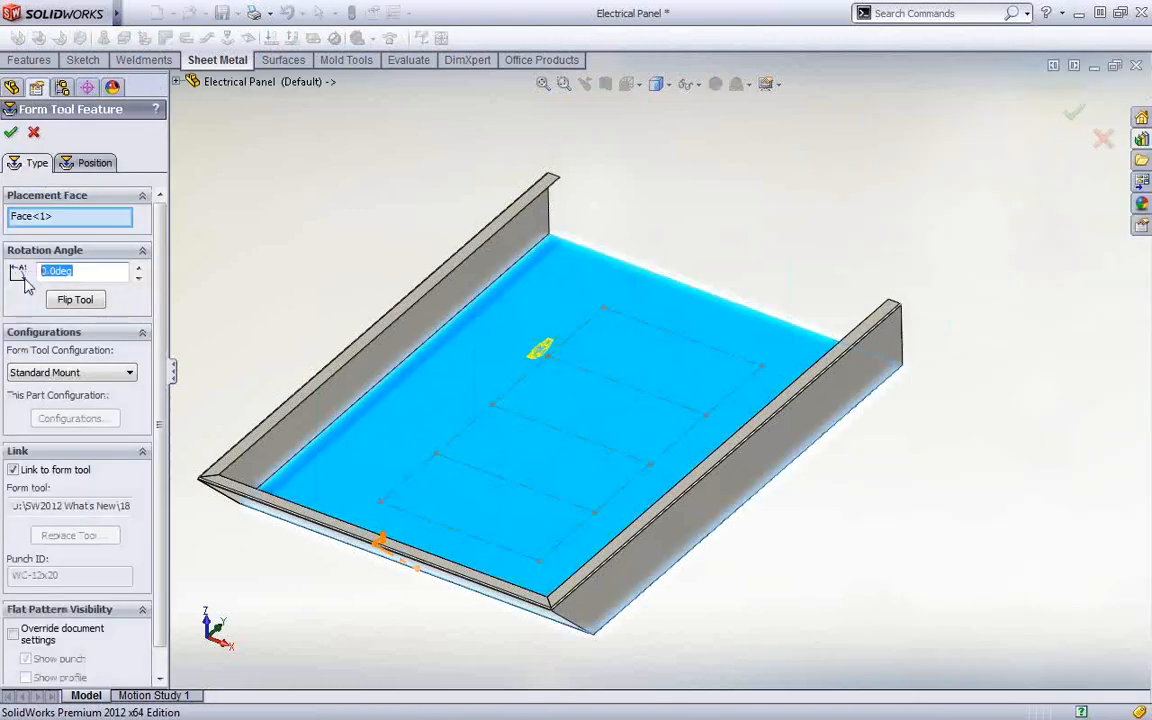
pyautogui.write('90')
pyautogui.press('Return')
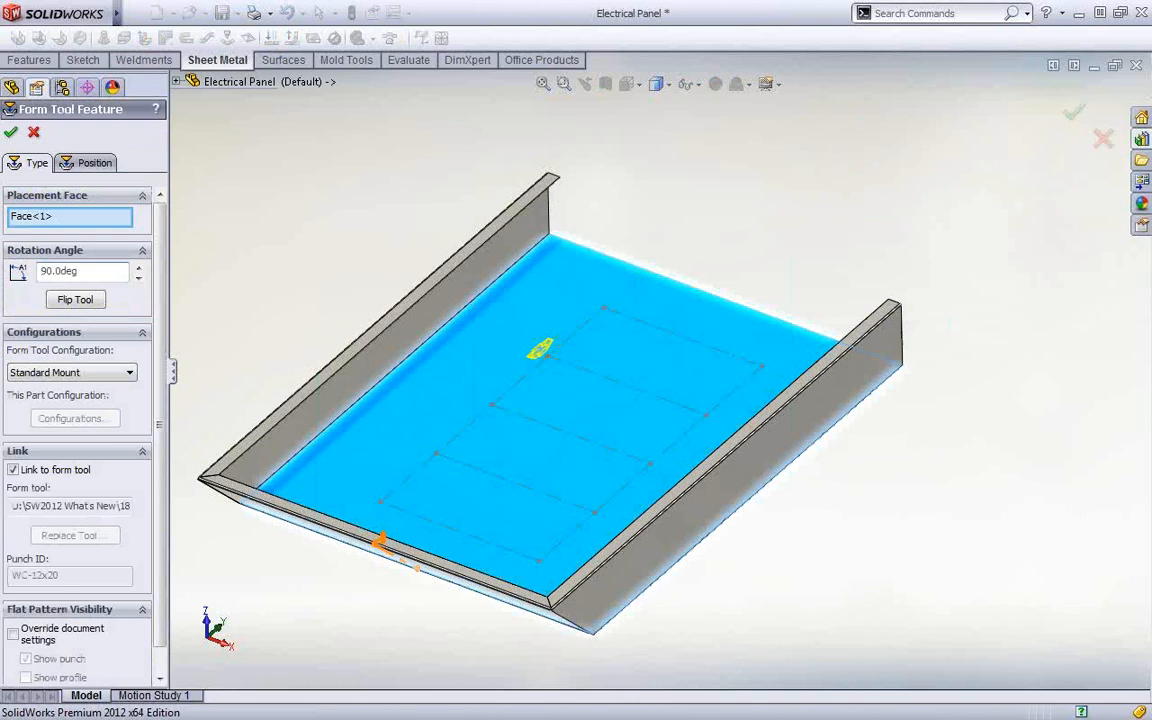
# - Flip the Wire Clip tool's direction and add three more clips on points of the louver layout sketch on the base face
pyautogui.click(54, 301)
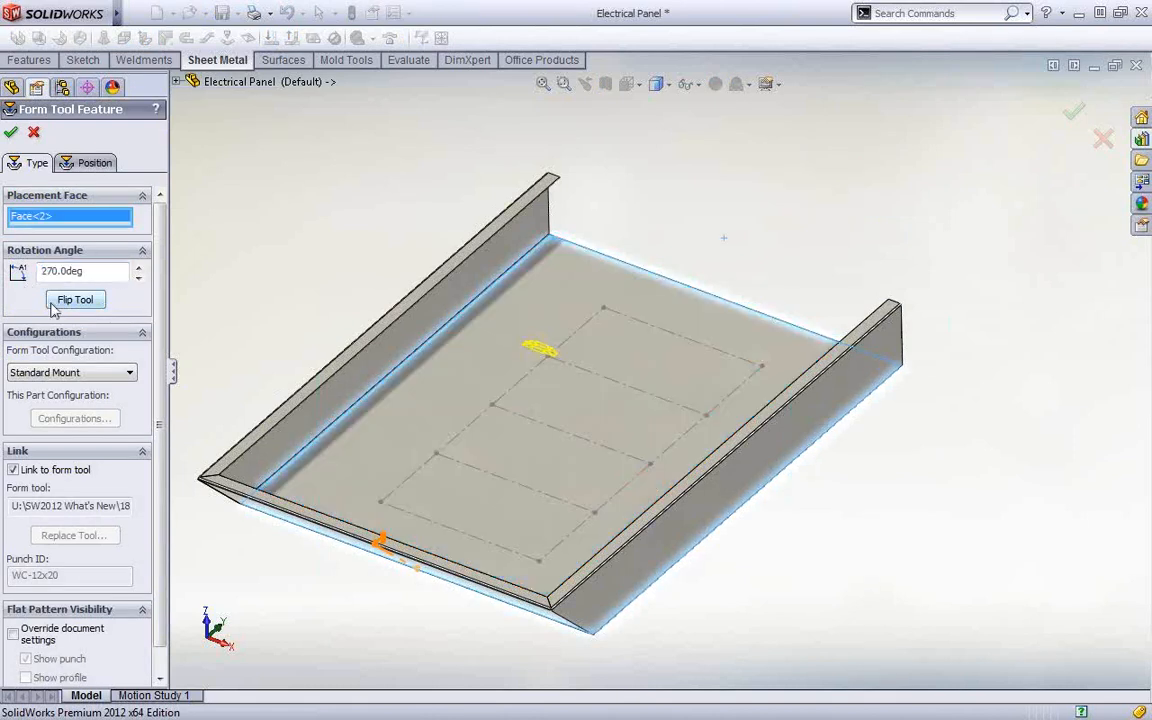
pyautogui.click(105, 163)
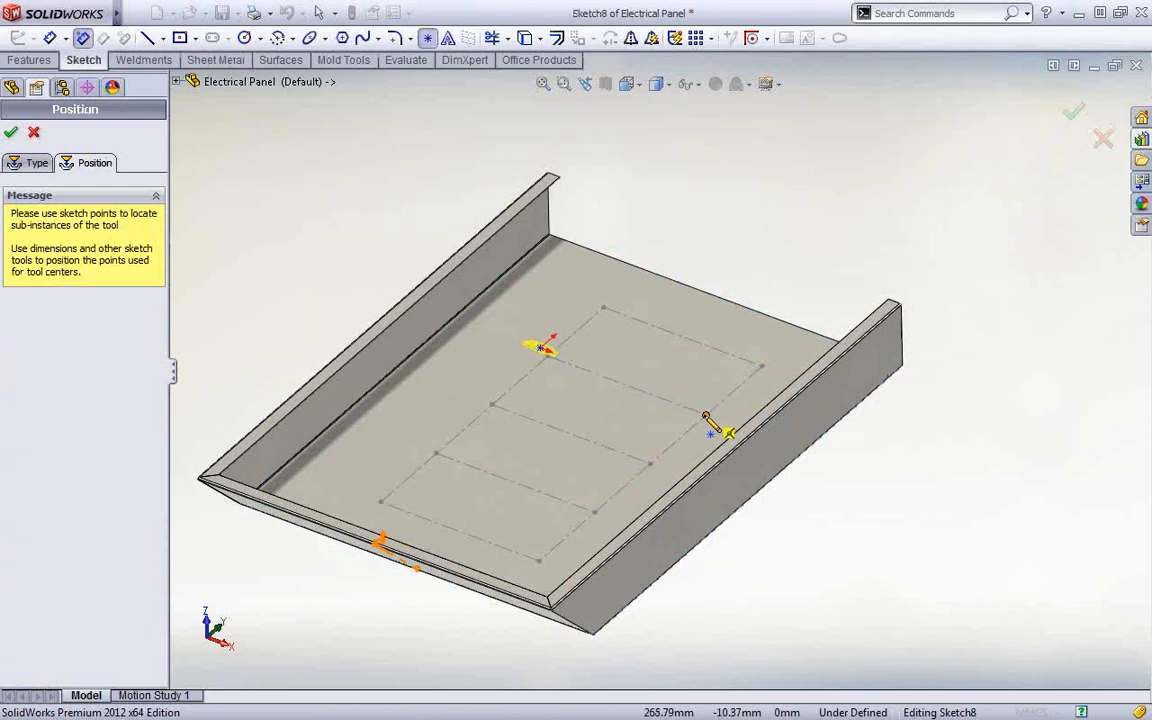
pyautogui.click(705, 414)
pyautogui.click(595, 512)
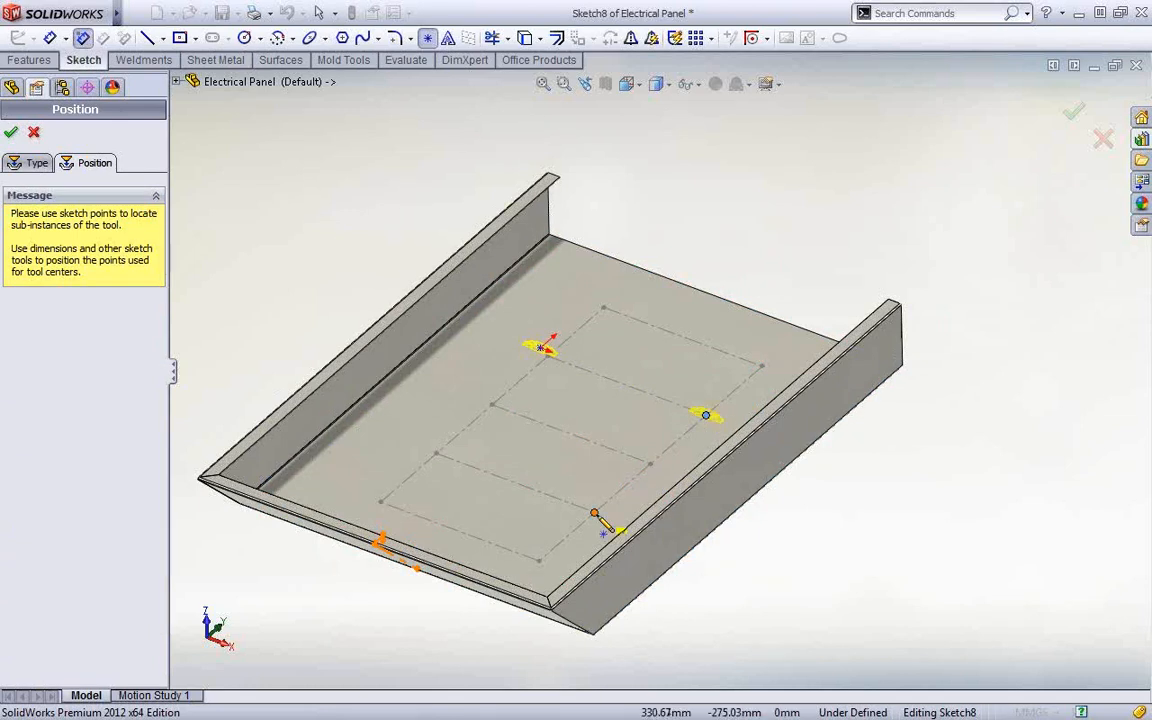
pyautogui.click(435, 453)
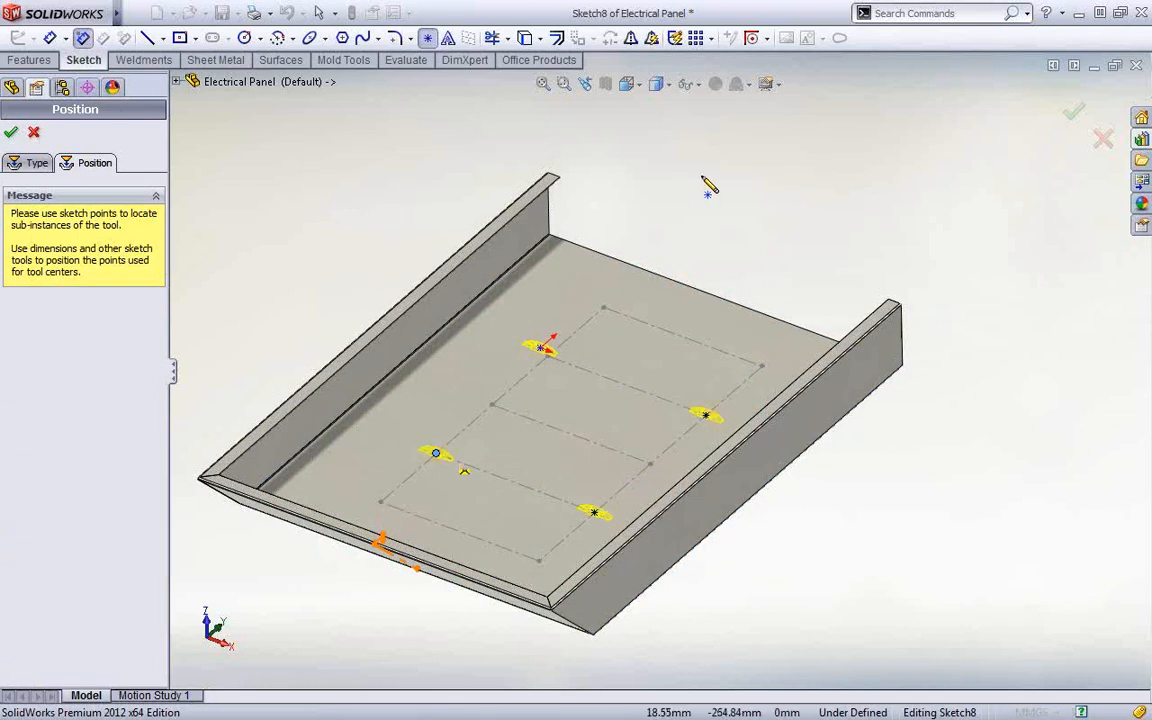
# - Stop placing points, move the original wire clip onto the remaining point of the clip pattern and finish the form tool feature
pyautogui.rightClick(708, 186)
pyautogui.click(733, 185)
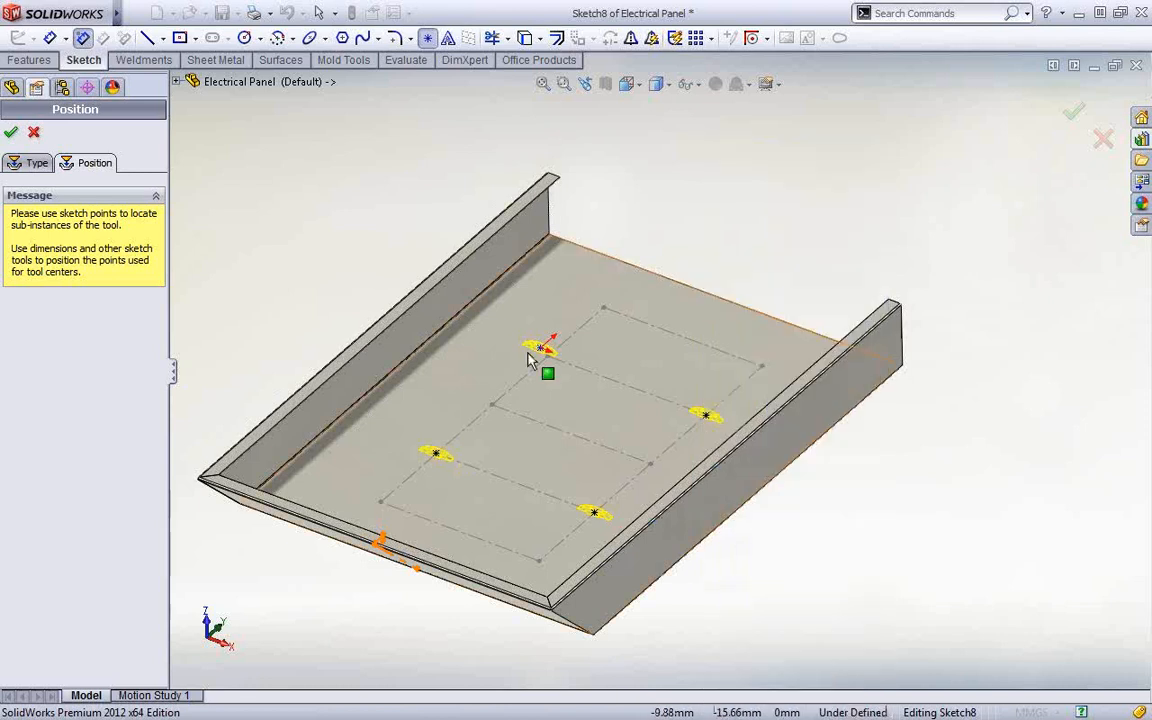
pyautogui.moveTo(540, 348)
pyautogui.mouseDown()
pyautogui.moveTo(590, 332)
pyautogui.moveTo(602, 344)
pyautogui.moveTo(549, 367)
pyautogui.mouseUp()
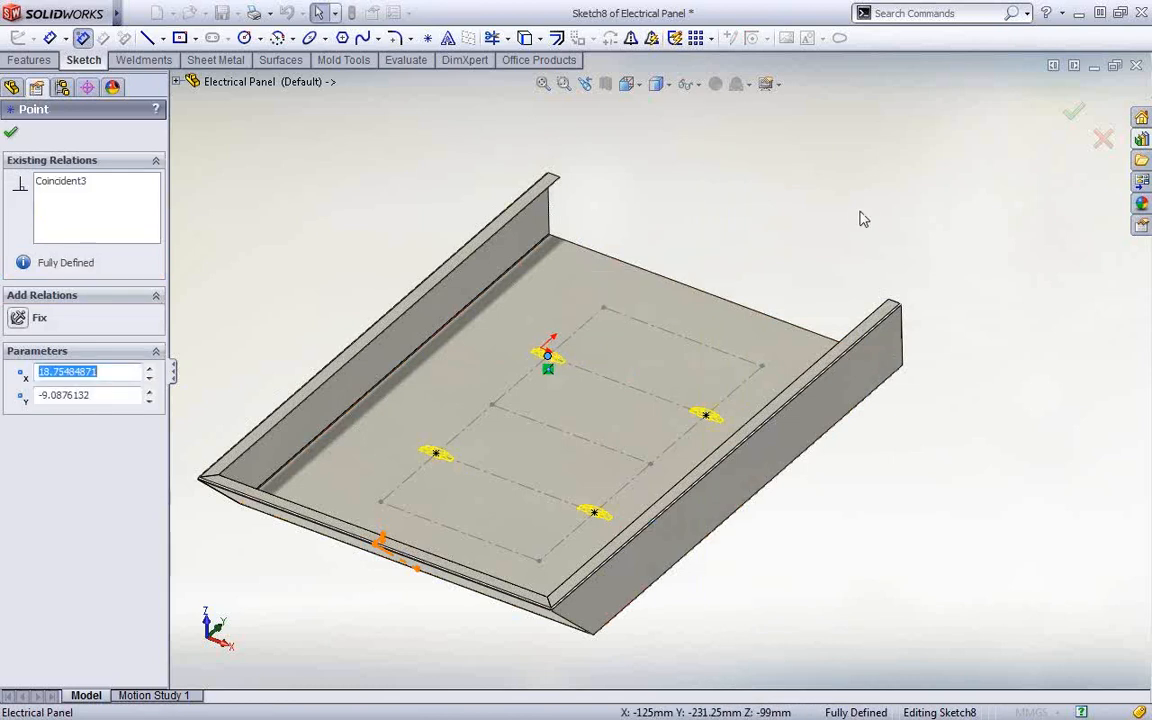
pyautogui.click(11, 131)
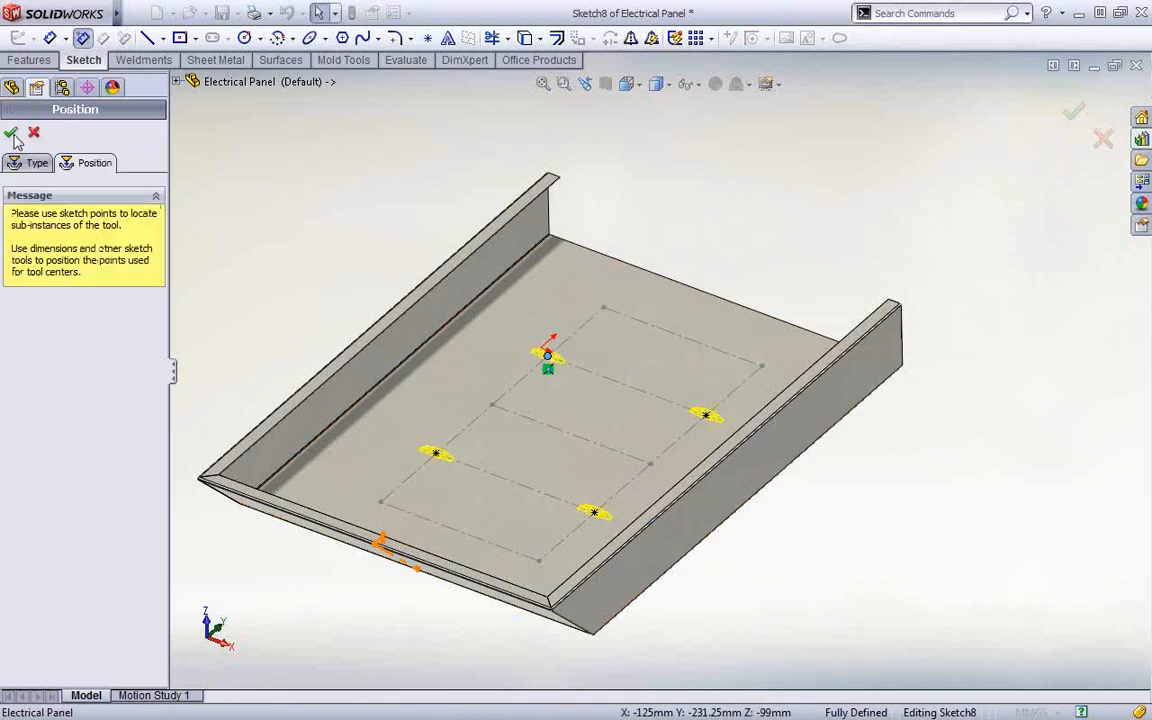
pyautogui.click(11, 131)
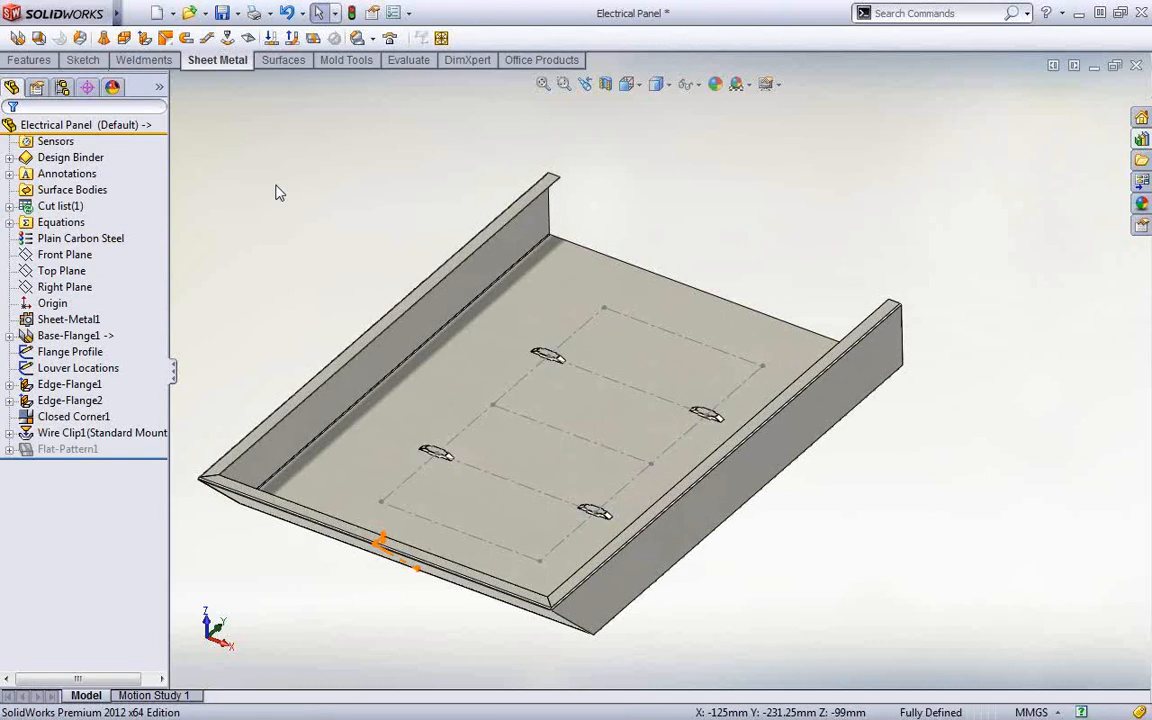
# - Drop the Louver form tool from the Form Tools library onto the panel's inner base face and set its rotation angle to 180 degrees
pyautogui.click(1141, 139)
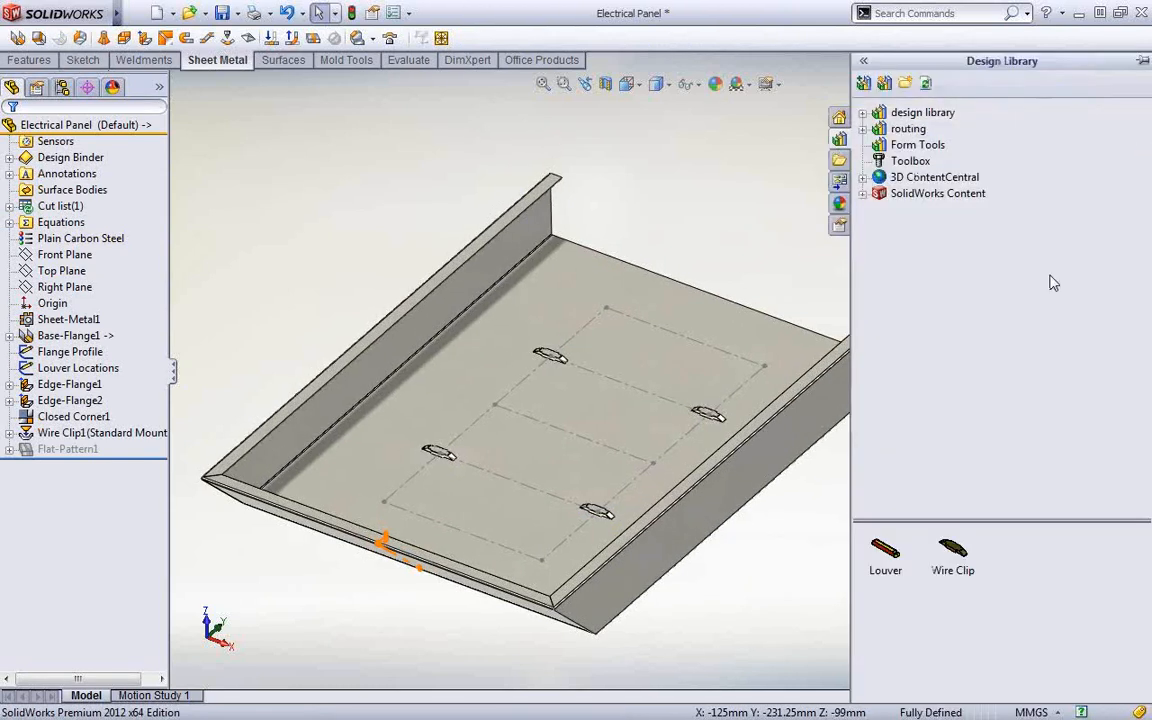
pyautogui.click(886, 560)
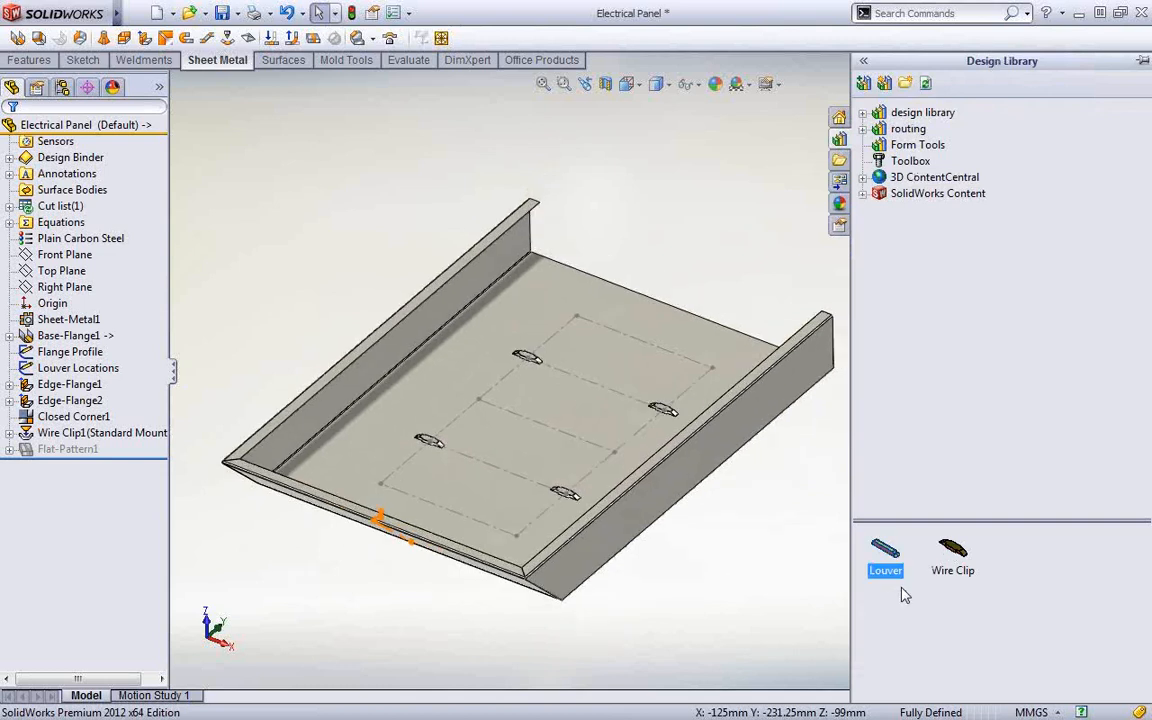
pyautogui.moveTo(893, 566); pyautogui.dragTo(545, 318)
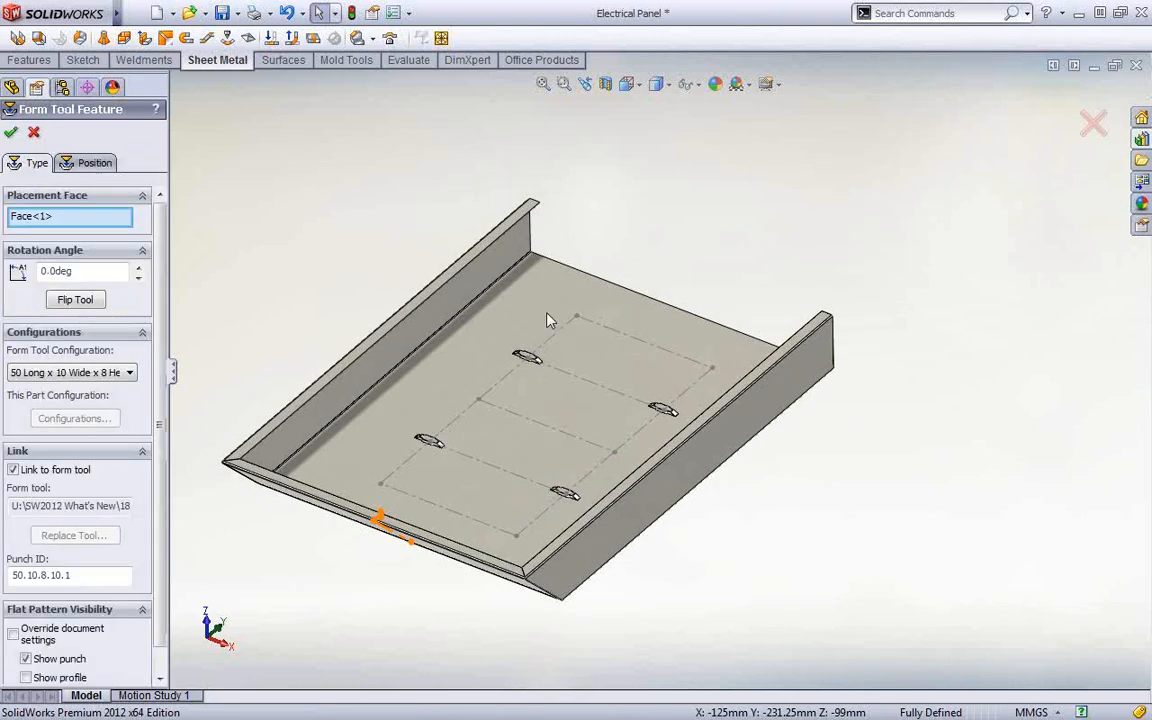
pyautogui.write('180')
pyautogui.press('Return')
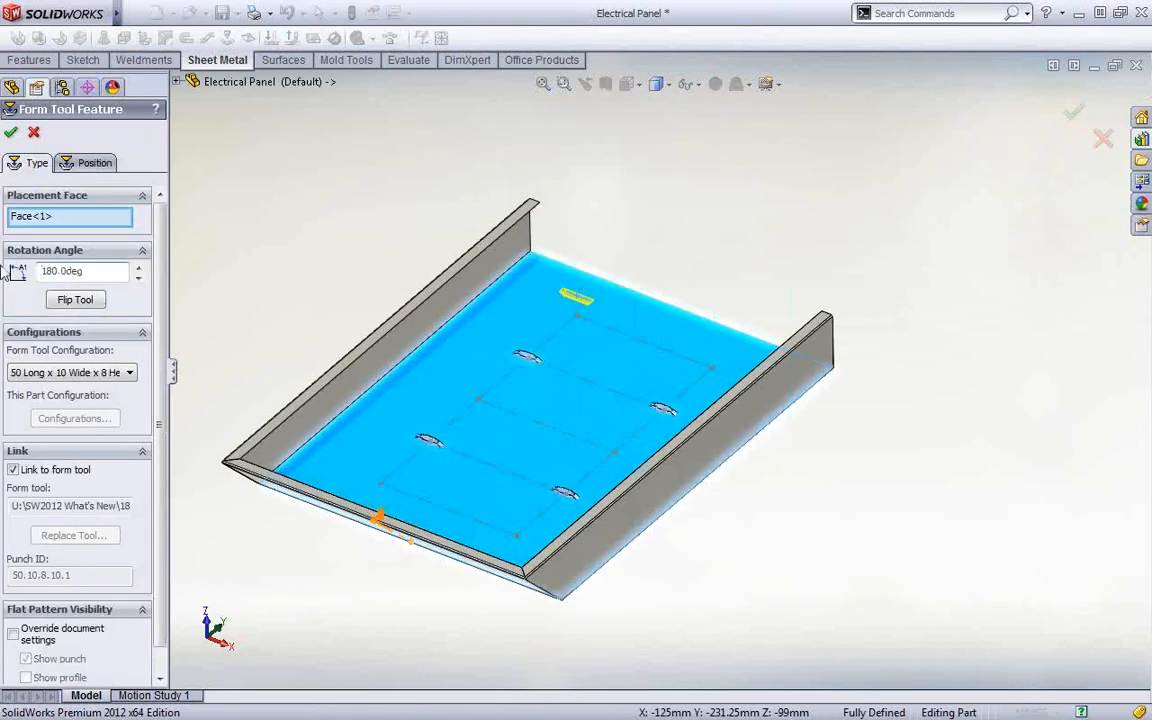
pyautogui.click(68, 300)
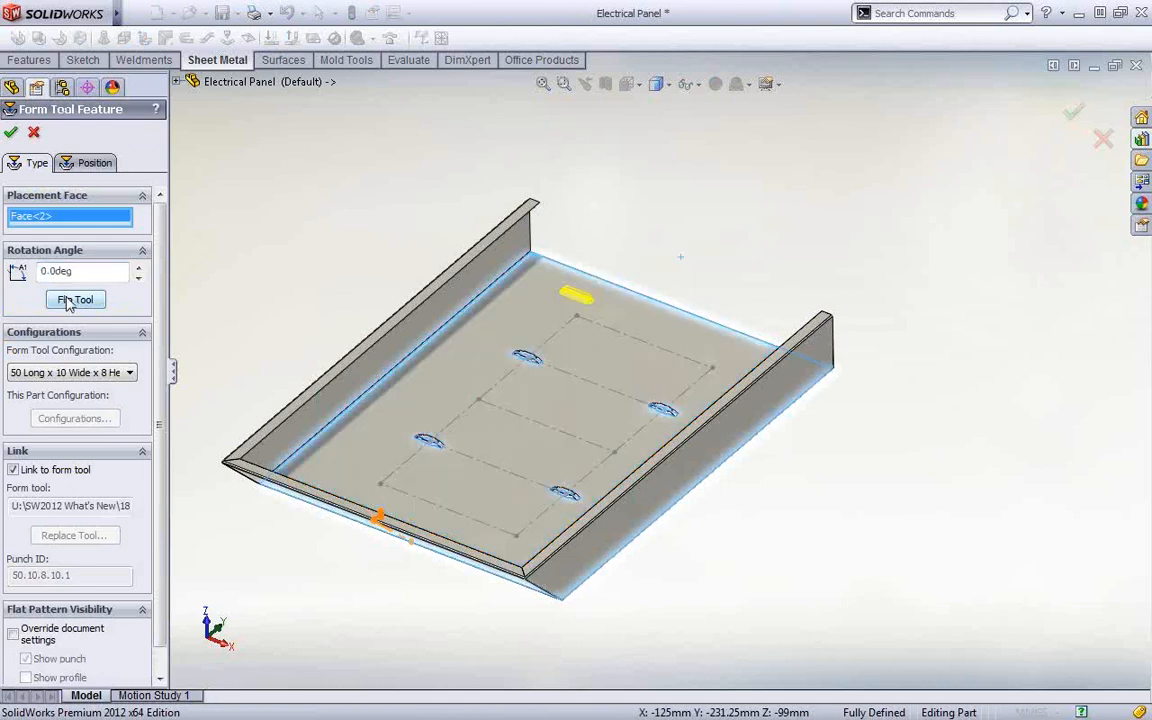
pyautogui.click(70, 300)
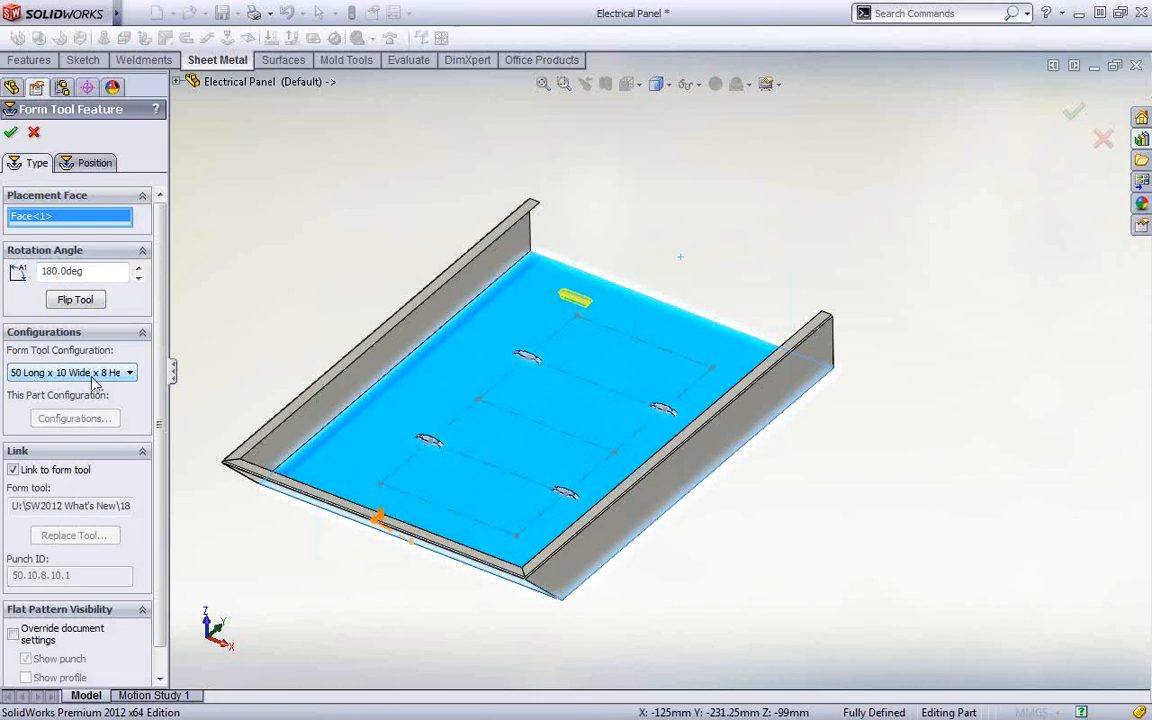
# - Try the 100 Long x 15 Wide x 10 Height and 75 Long x 30 Wide x 8 Height configurations on the louver
pyautogui.click(95, 378)
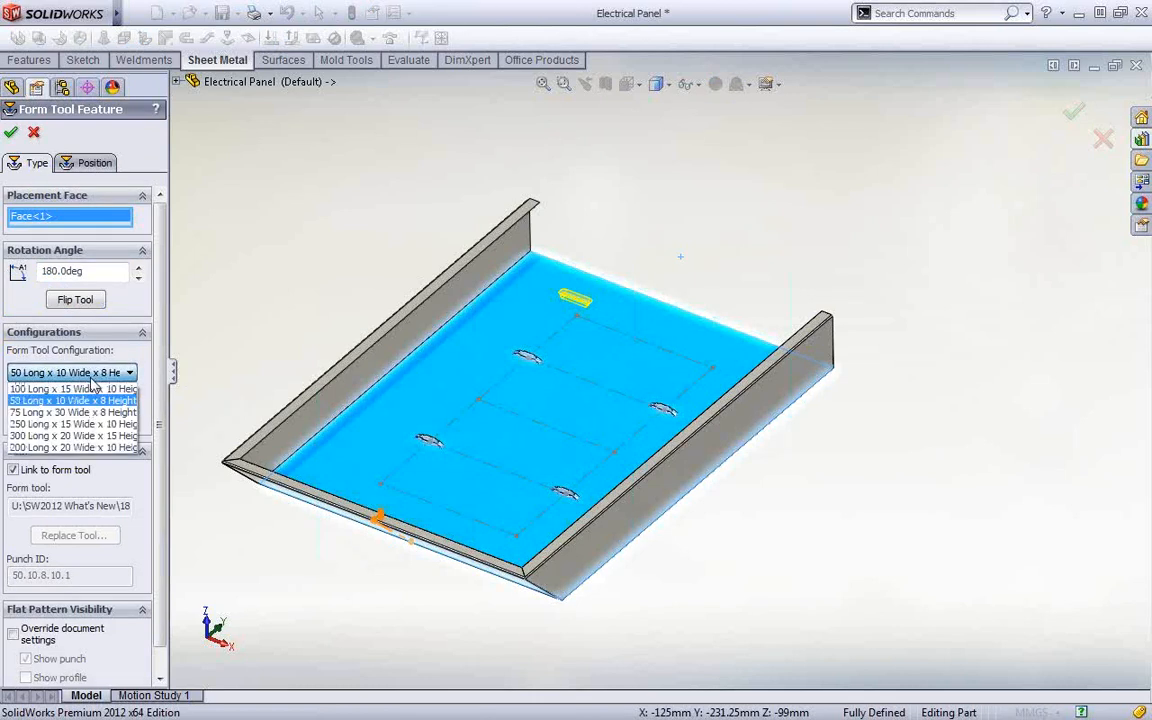
pyautogui.click(93, 387)
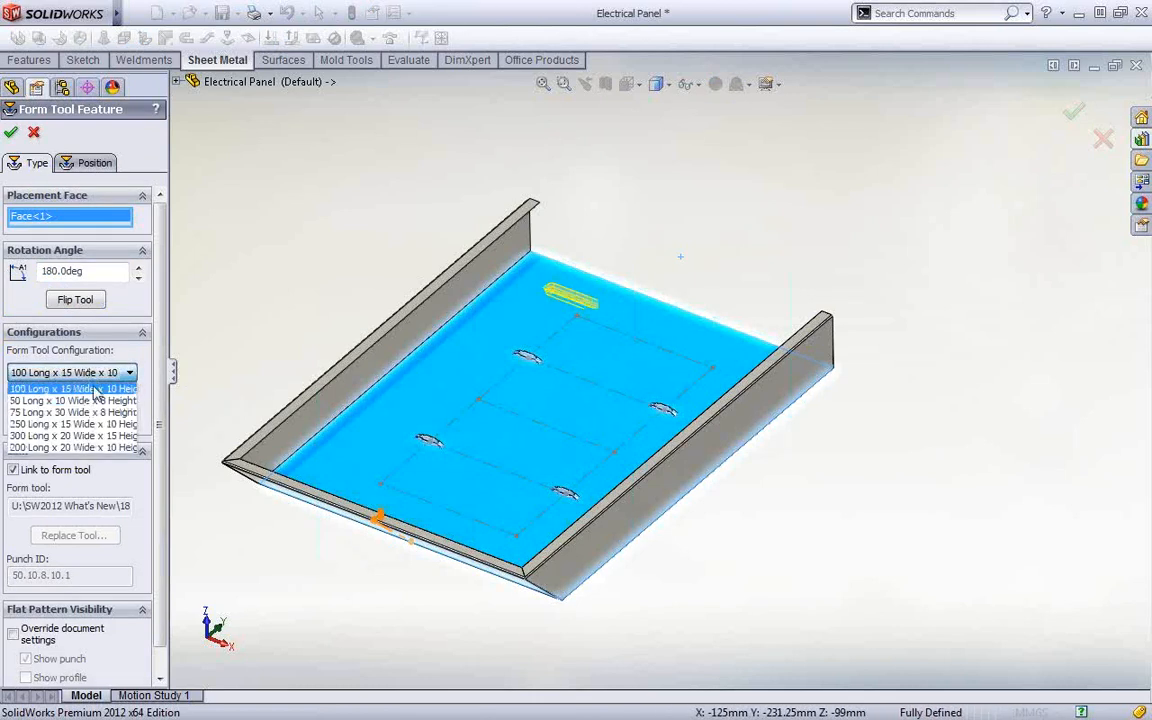
pyautogui.click(96, 372)
pyautogui.click(96, 412)
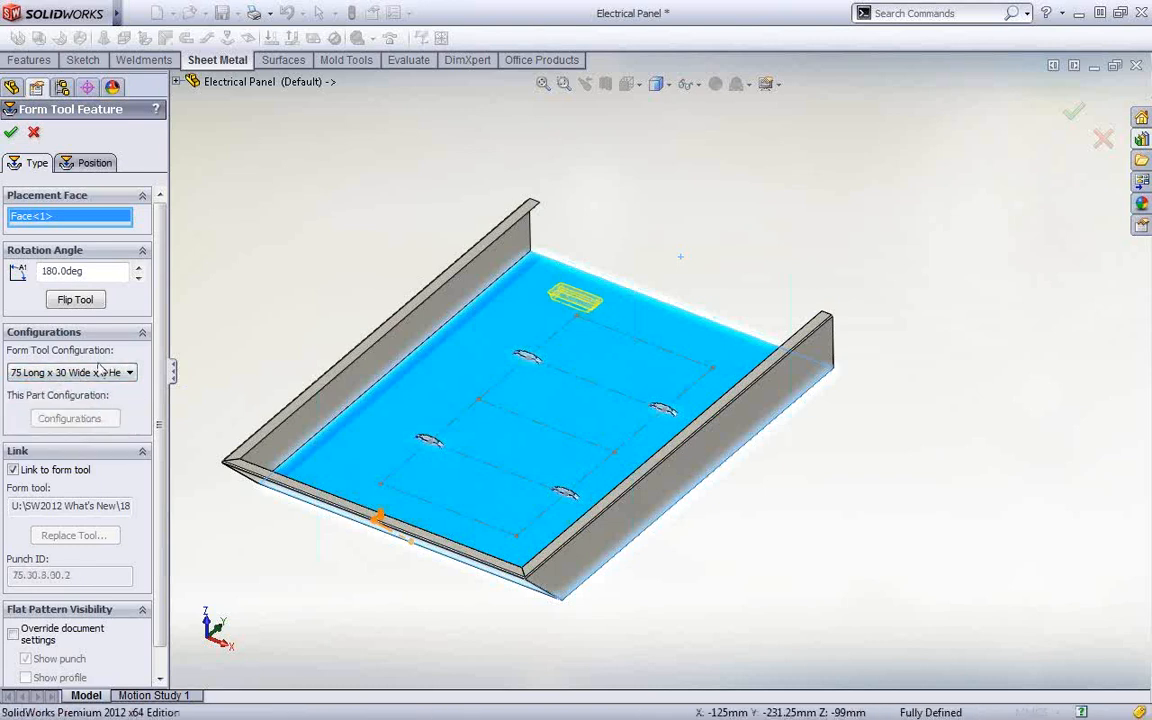
pyautogui.click(104, 376)
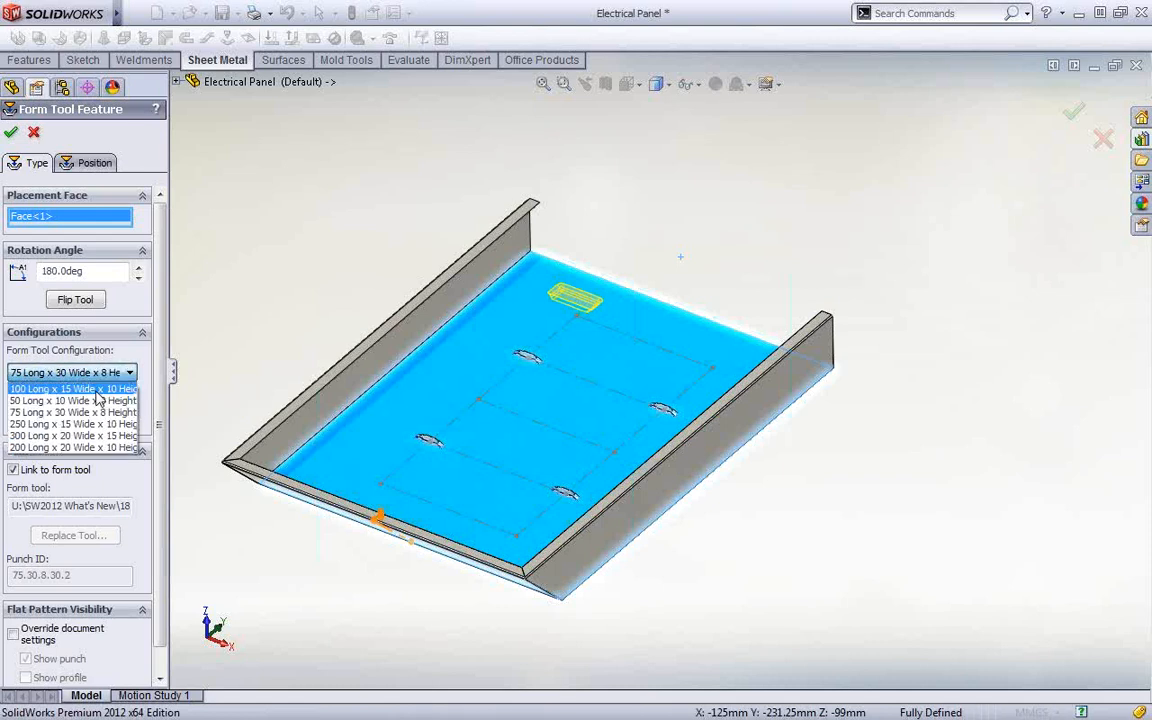
pyautogui.click(98, 417)
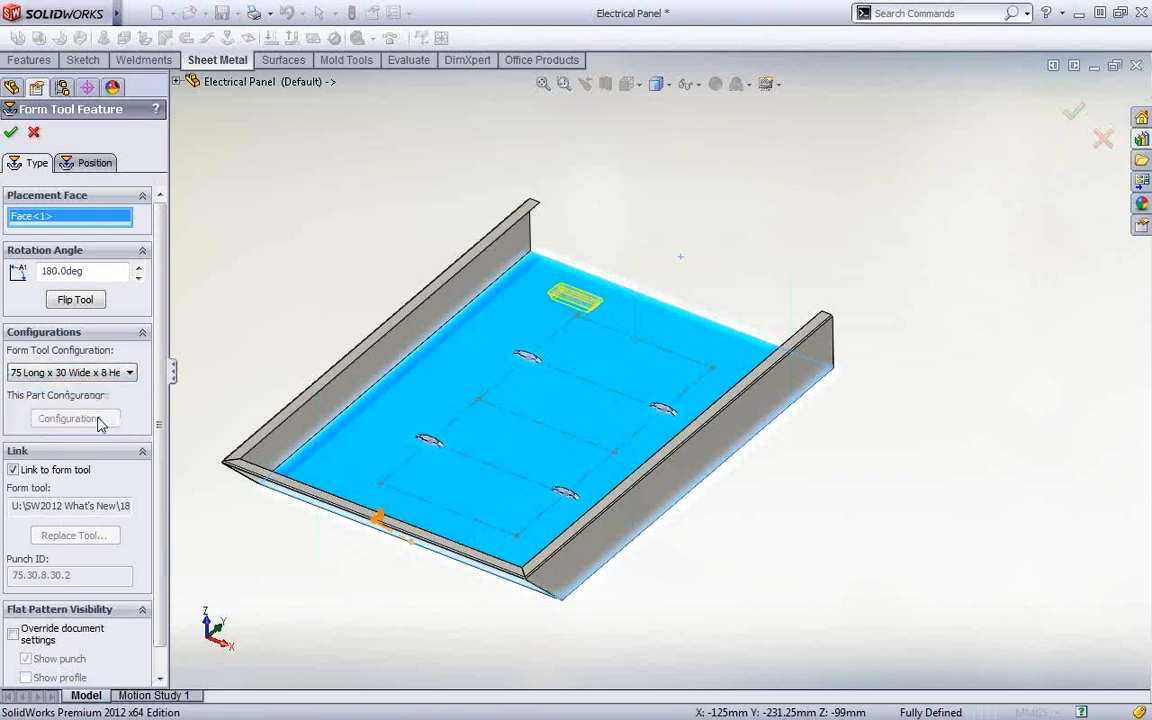
# - Set the louver configuration to 200 Long x 20 Wide x 10 Height and add five more louvers at the layout sketch's corner and middle points
pyautogui.click(100, 372)
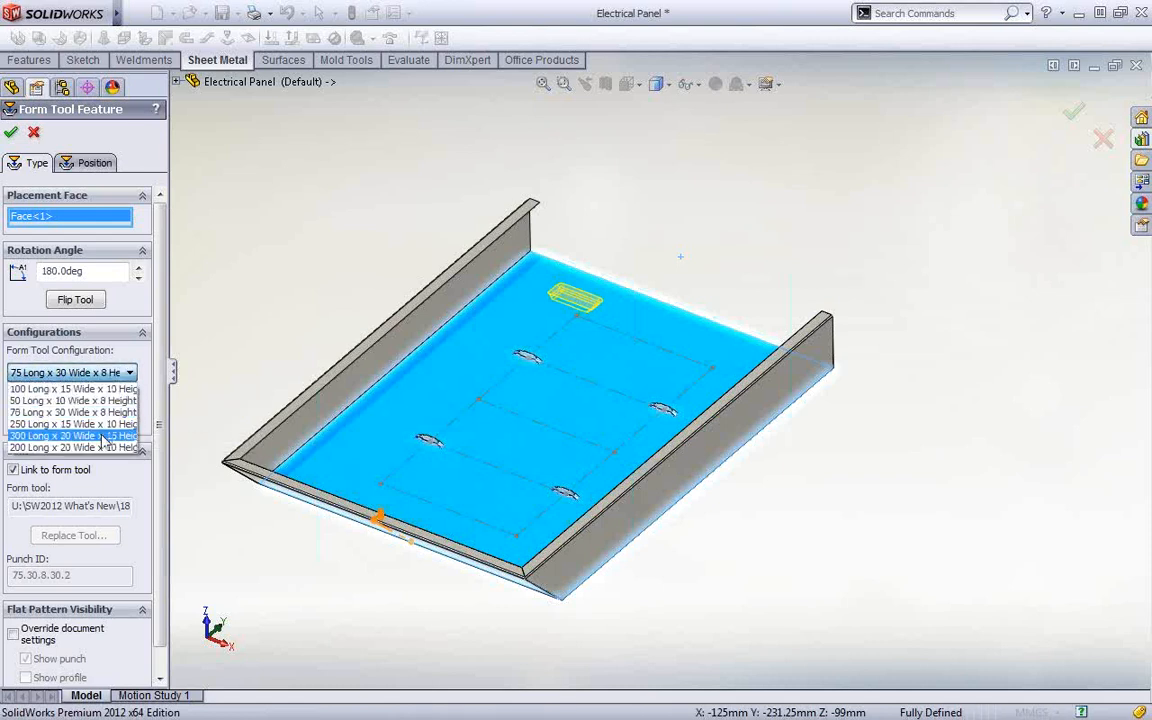
pyautogui.click(100, 450)
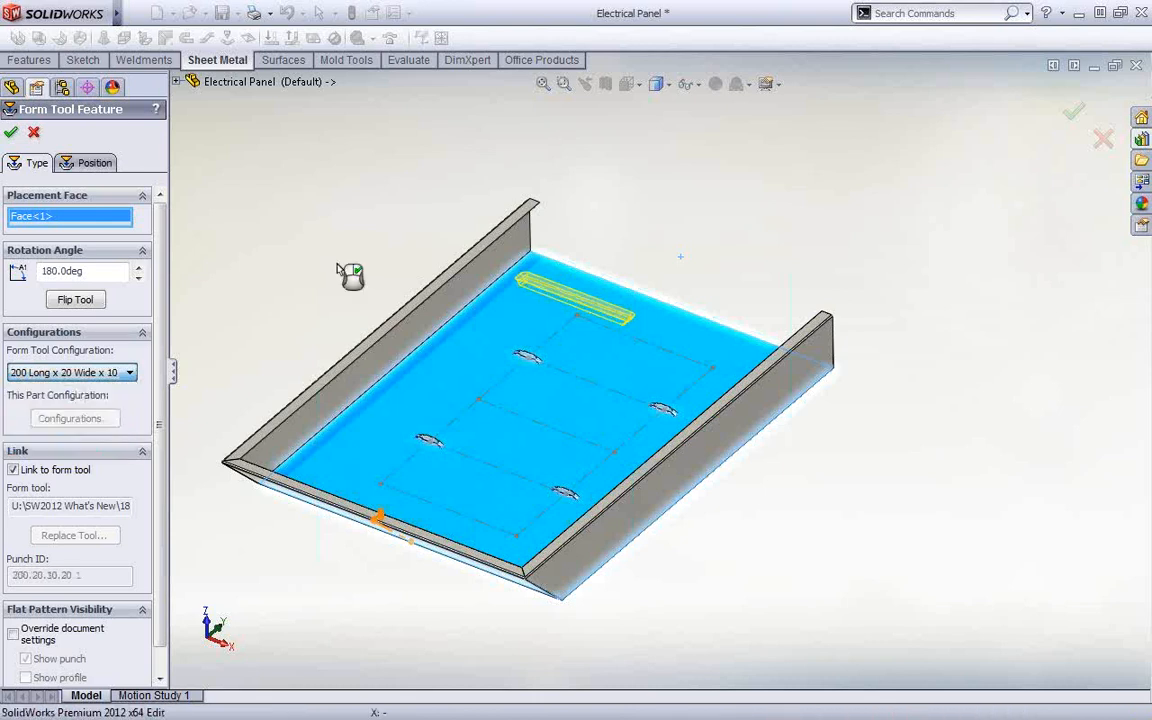
pyautogui.click(90, 162)
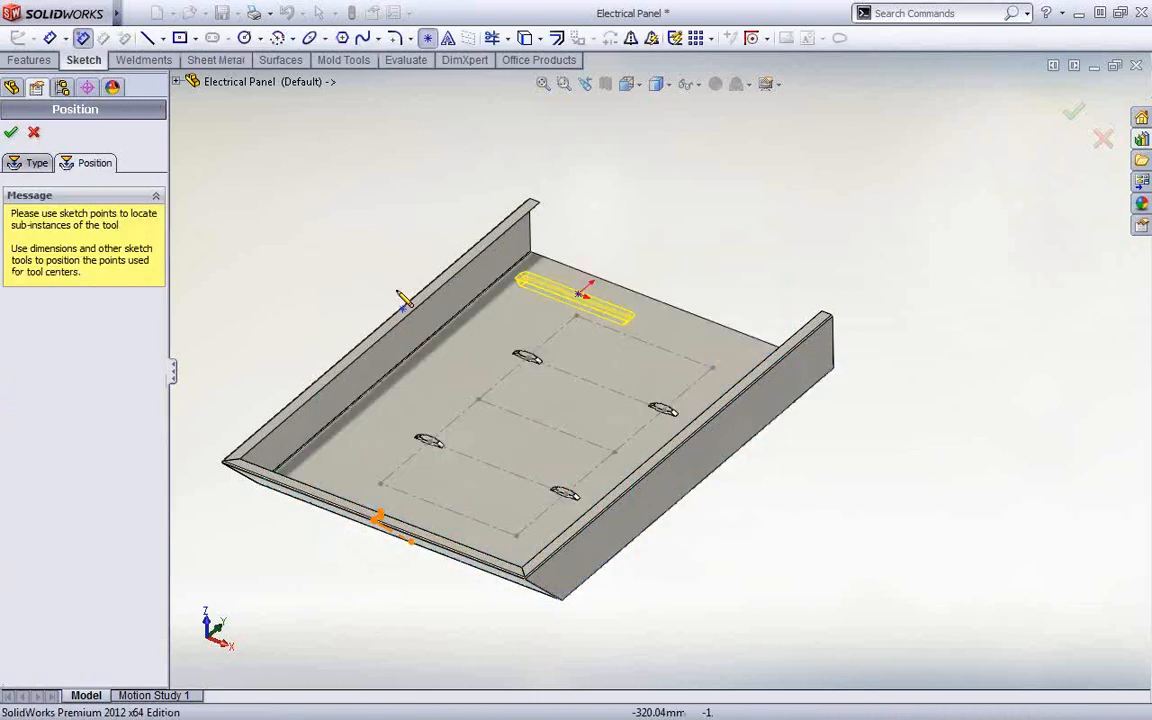
pyautogui.click(712, 368)
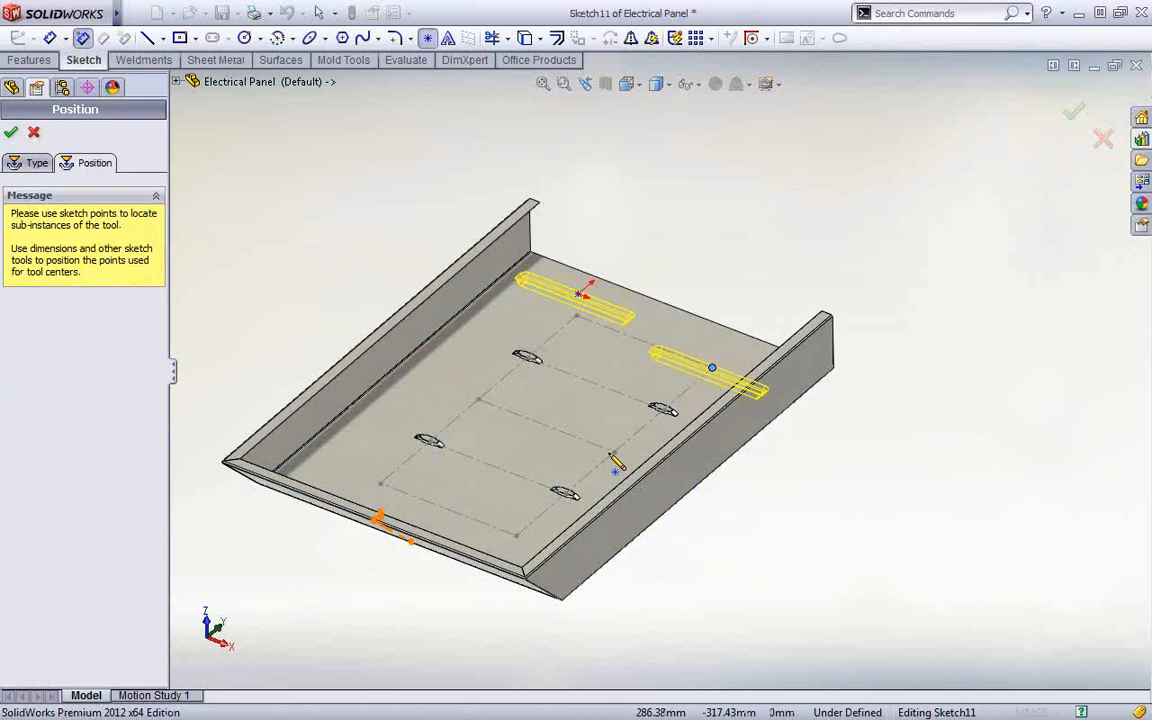
pyautogui.click(614, 452)
pyautogui.click(478, 399)
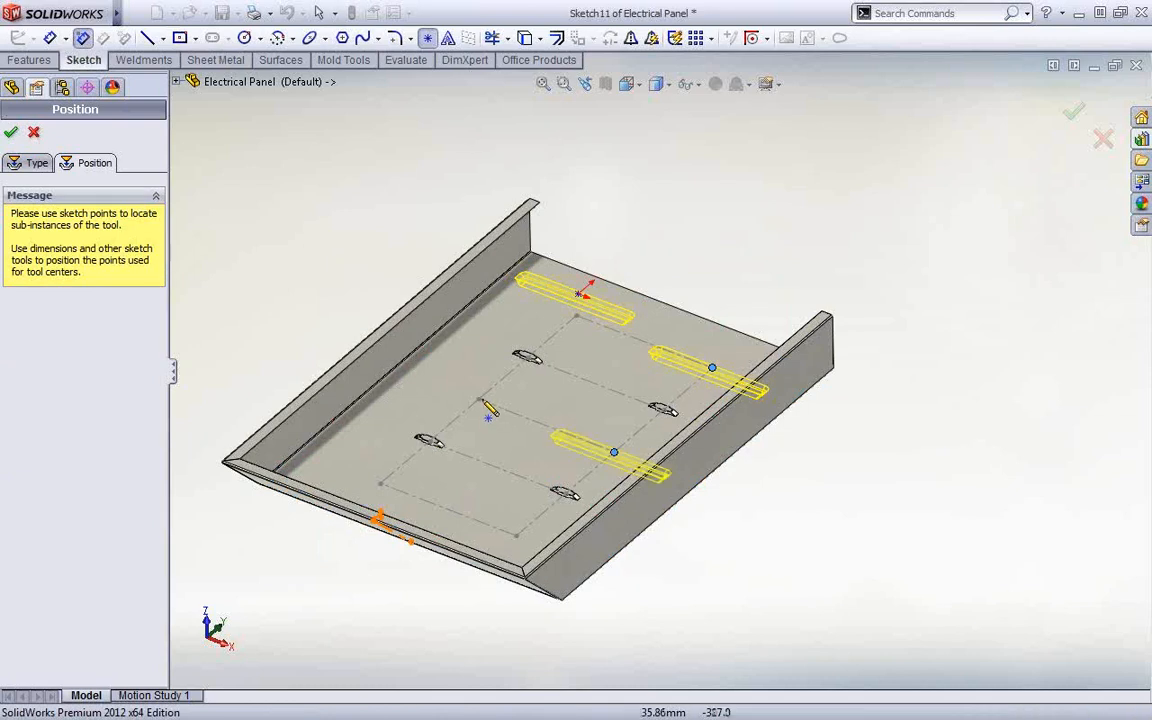
pyautogui.click(380, 484)
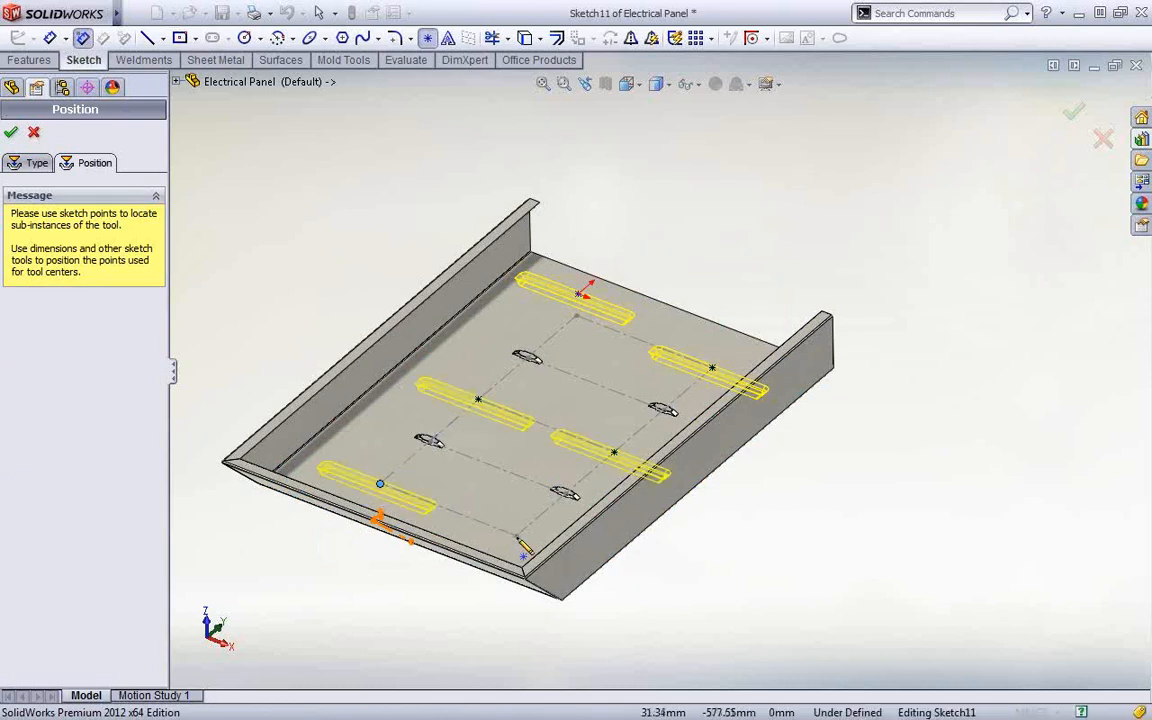
pyautogui.click(515, 536)
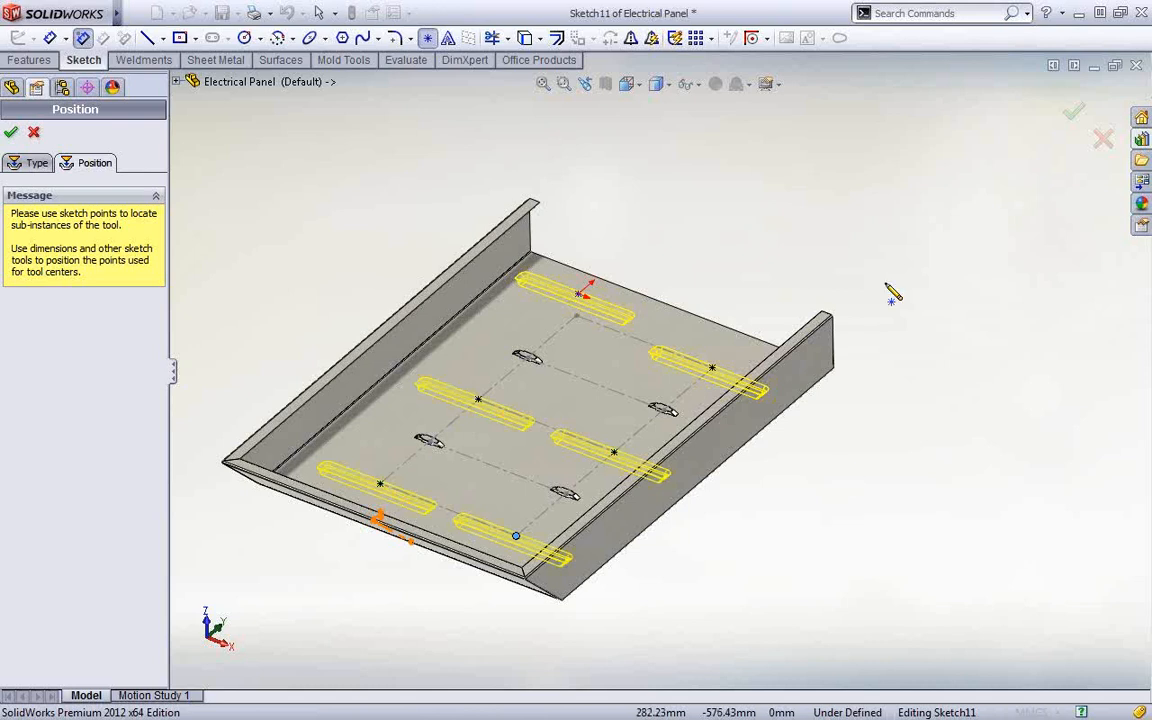
# - Stop placing points, move the original louver onto the remaining corner point of the layout sketch and finish the form tool feature
pyautogui.rightClick(836, 228)
pyautogui.click(845, 180)
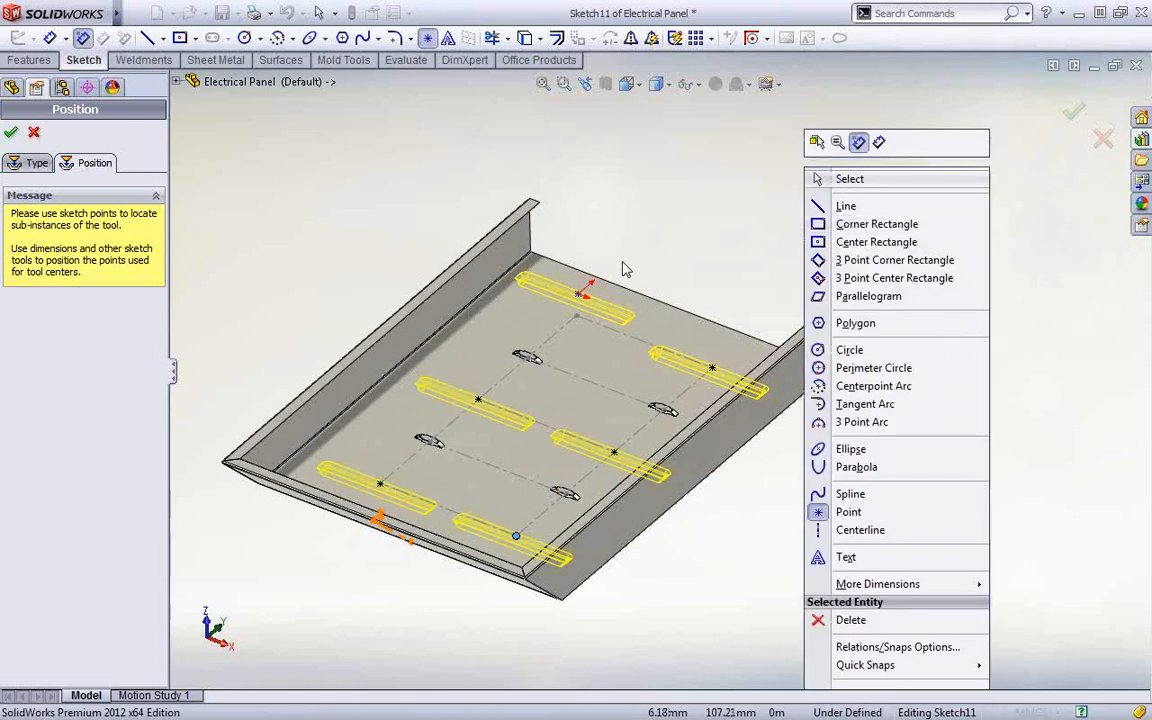
pyautogui.click(577, 315)
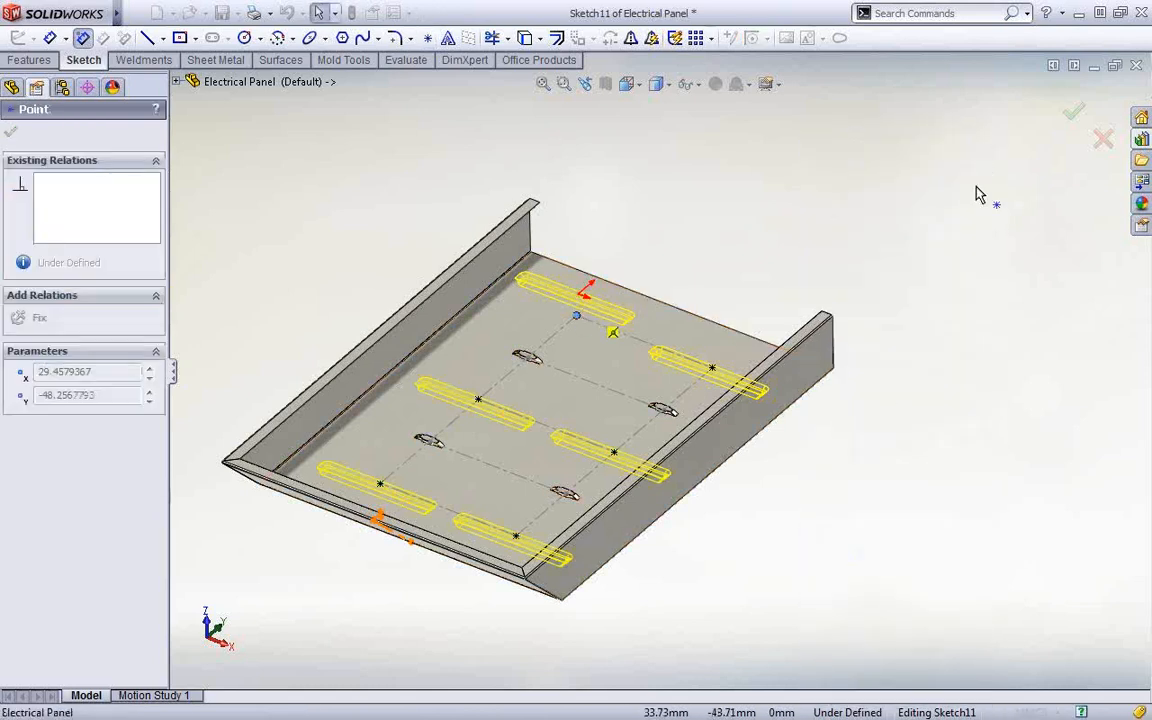
pyautogui.click(1075, 117)
pyautogui.click(1073, 113)
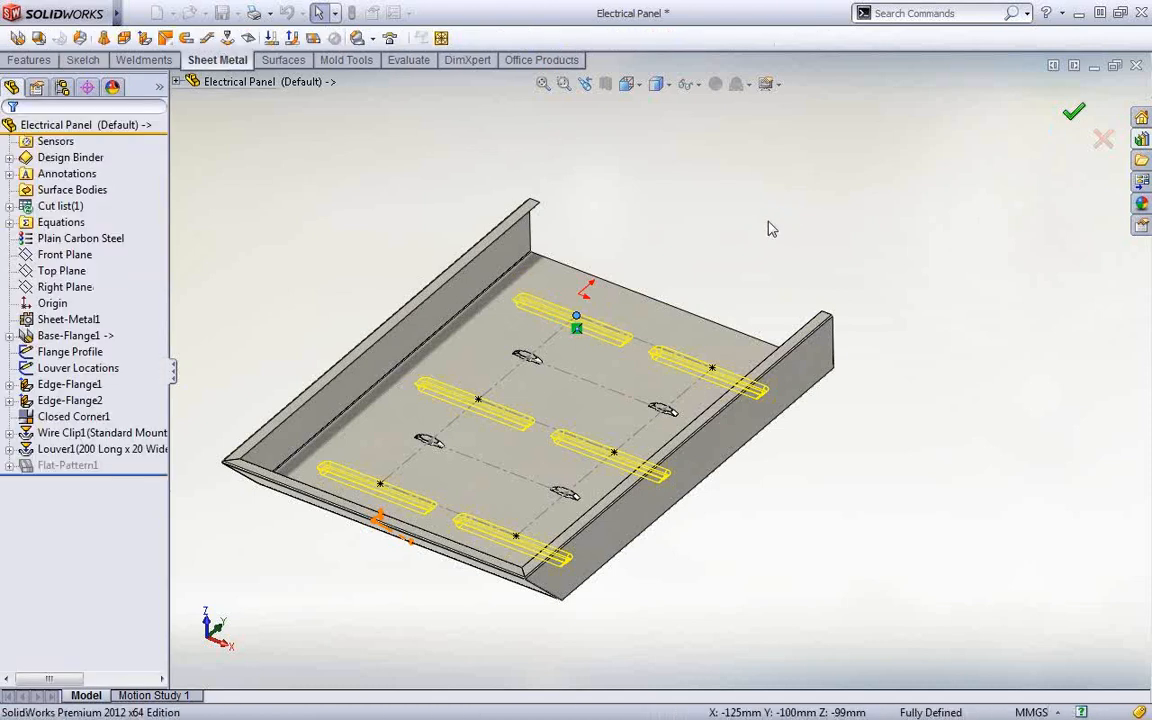
# - Hide the Louver Locations sketch and turn the panel to view the finished louvers and wire clips
pyautogui.moveTo(1040, 130); pyautogui.dragTo(620, 300, button='middle')
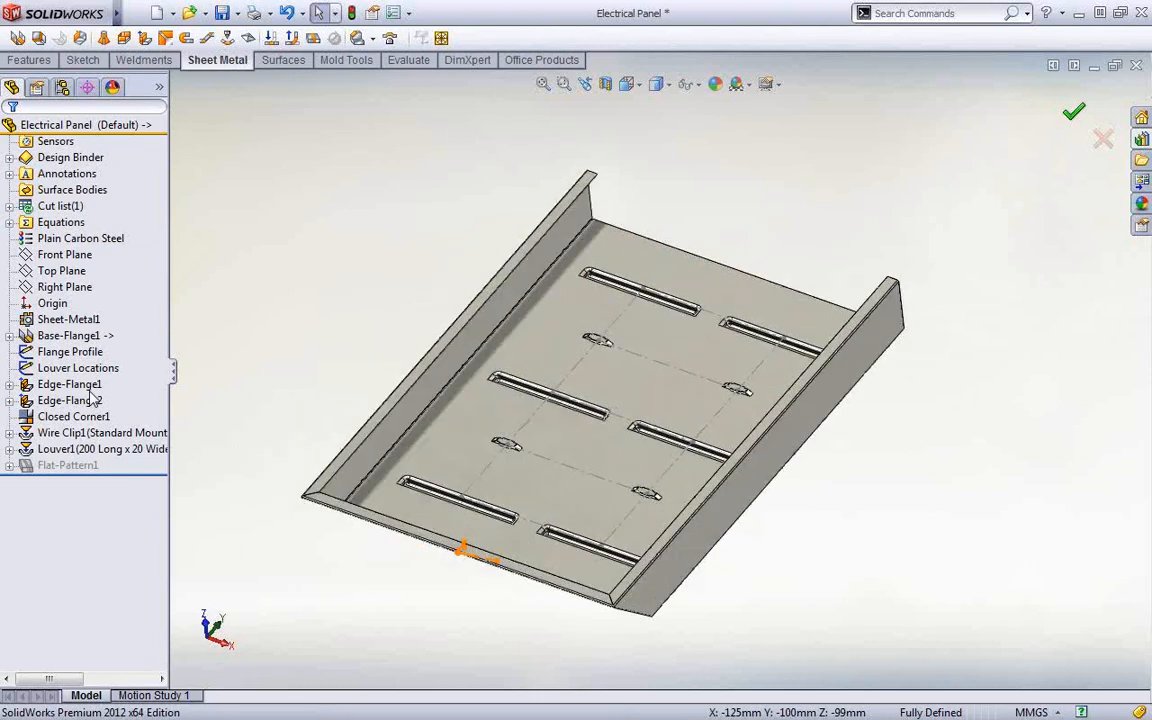
pyautogui.click(62, 369)
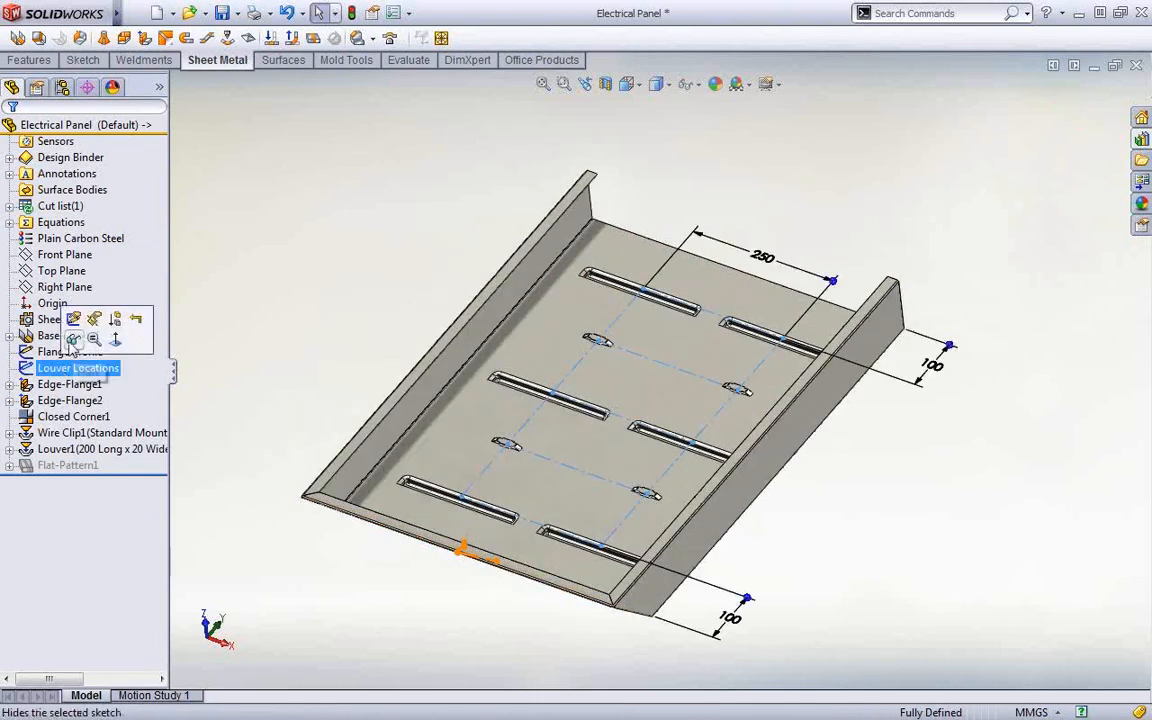
pyautogui.click(297, 275)
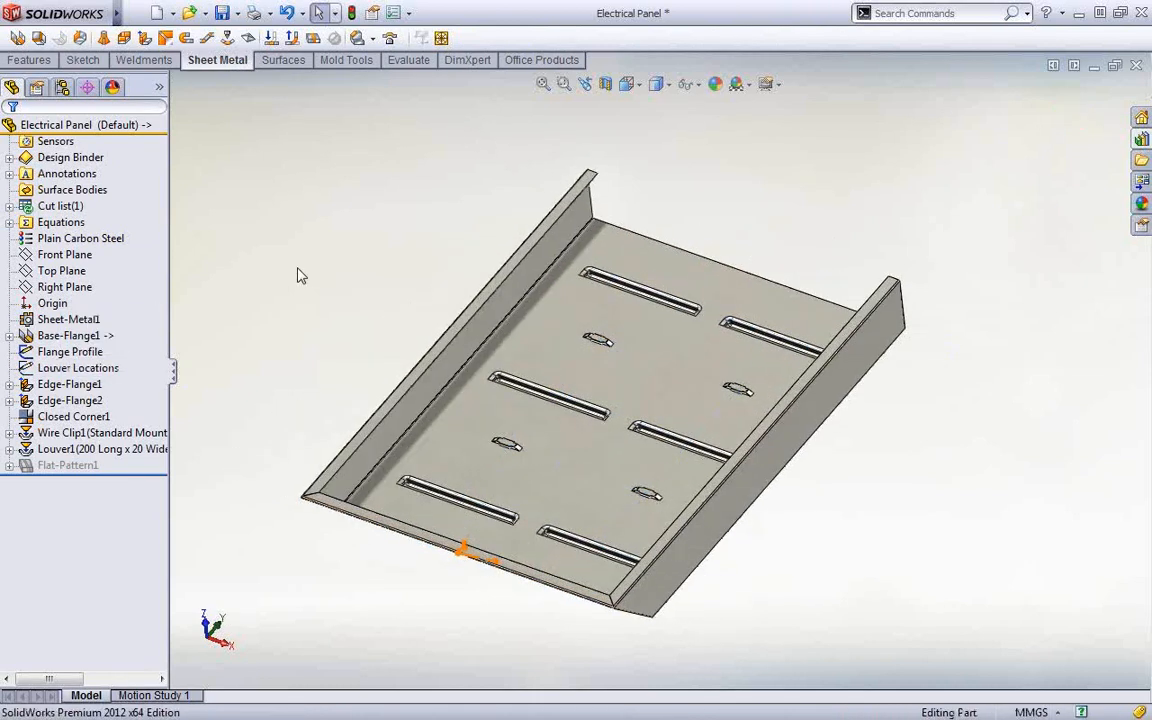
pyautogui.press('Down')
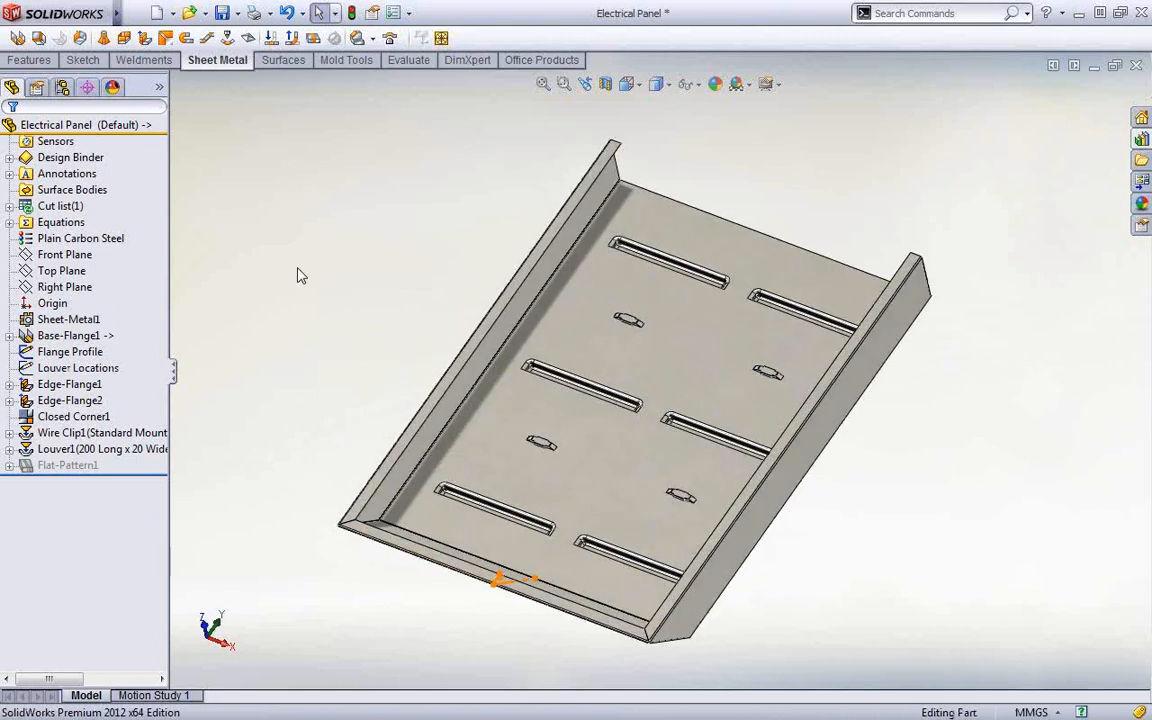
# - Switch to the blank Draw5 drawing and load the Electrical Panel's views into the View Palette, waiting for the program to respond
pyautogui.hotkey('ctrl', 'Tab')
pyautogui.hotkey('ctrl', 'Tab')
pyautogui.hotkey('ctrl', 'Tab')
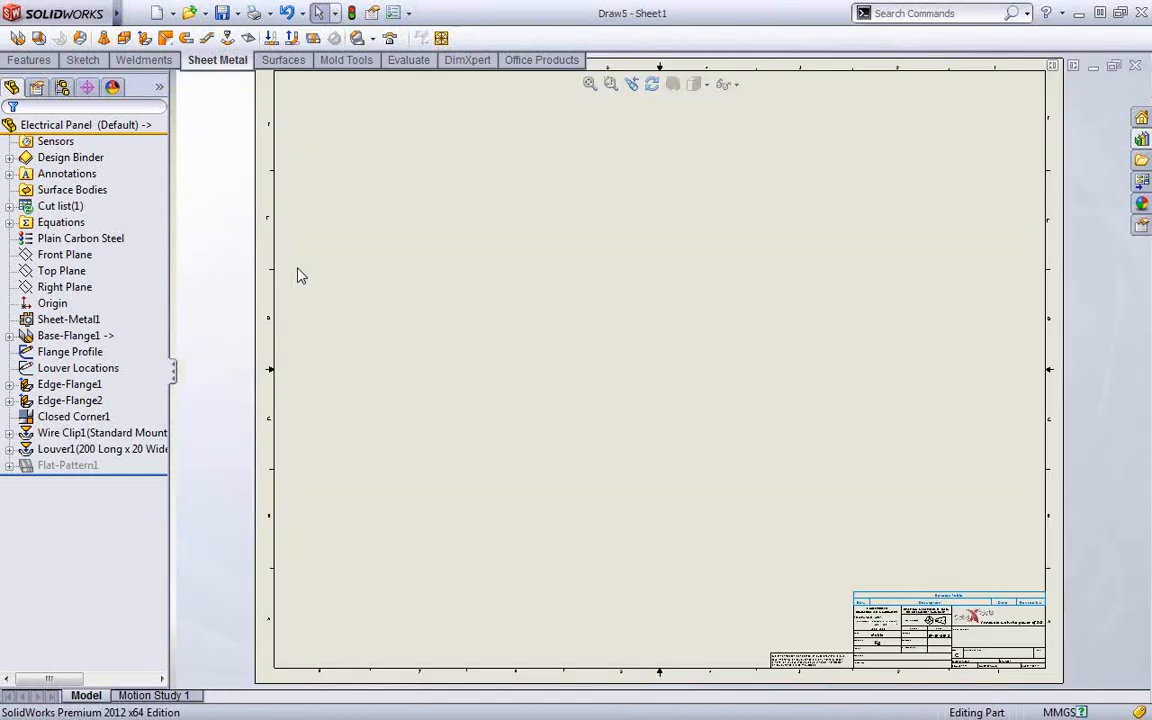
pyautogui.click(1137, 183)
pyautogui.click(945, 83)
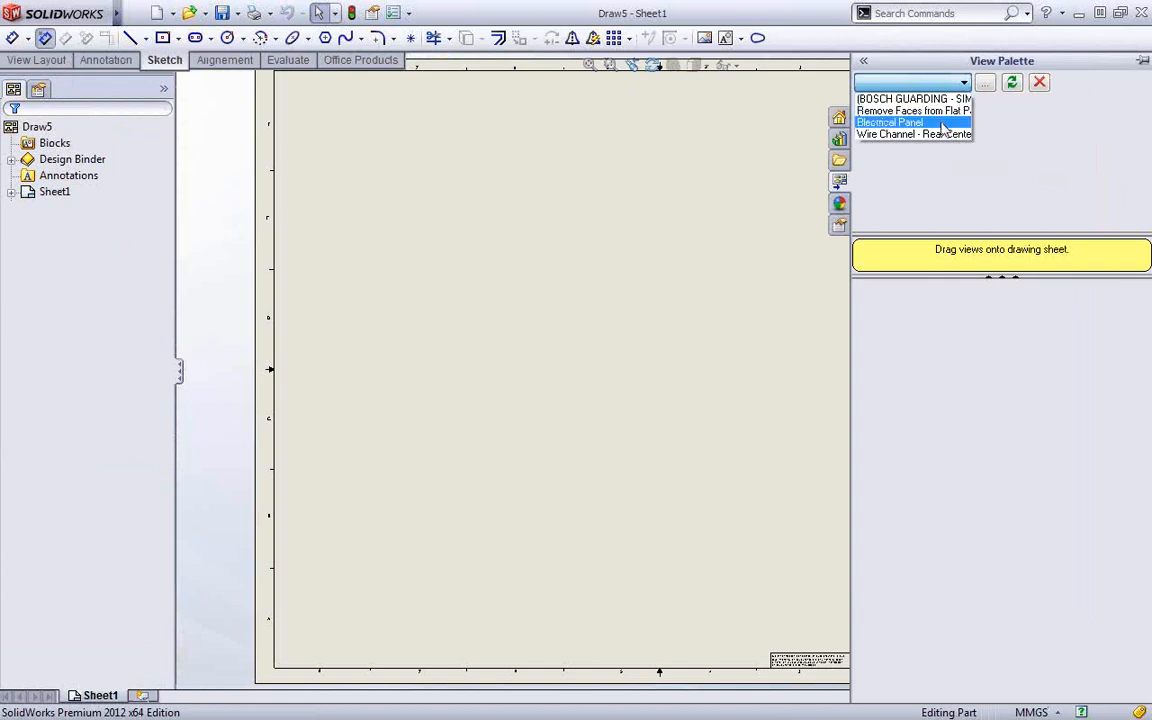
pyautogui.click(942, 123)
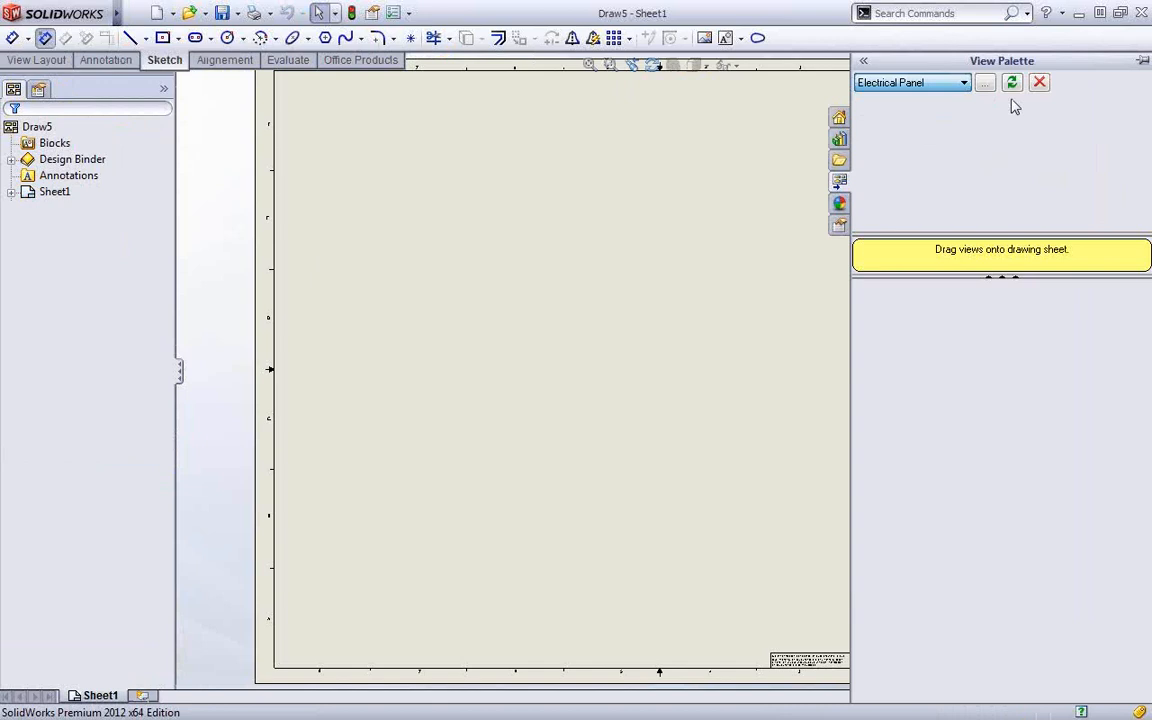
pyautogui.click(1011, 86)
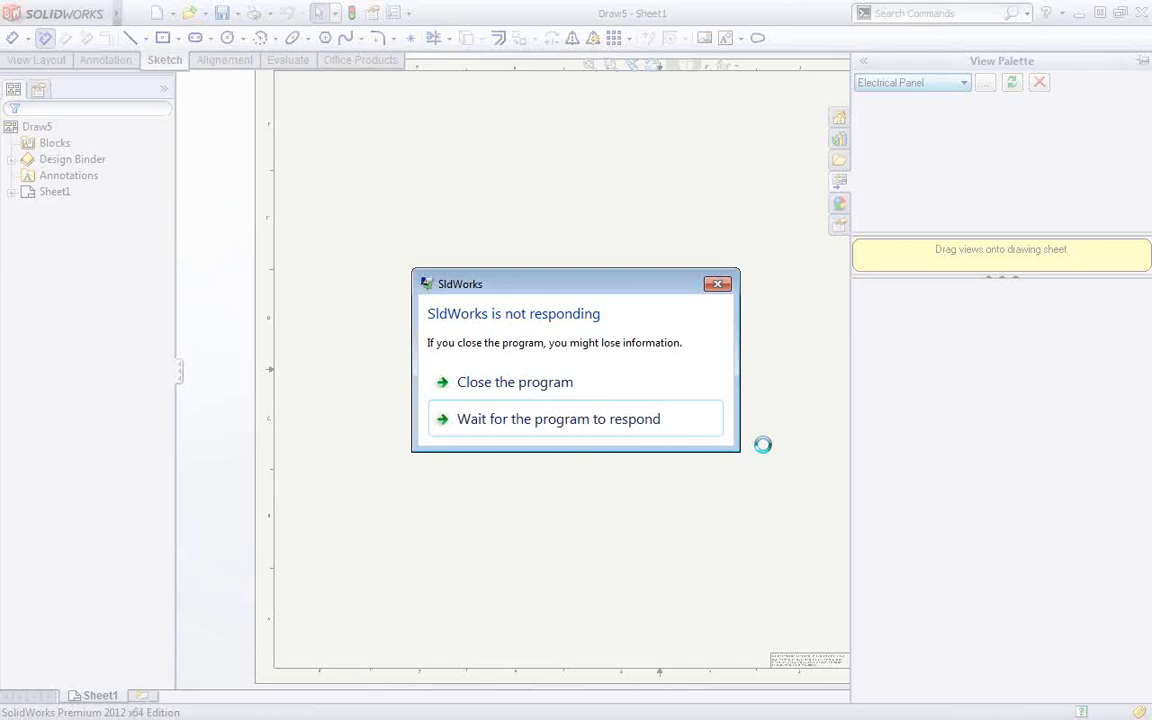
pyautogui.click(550, 421)
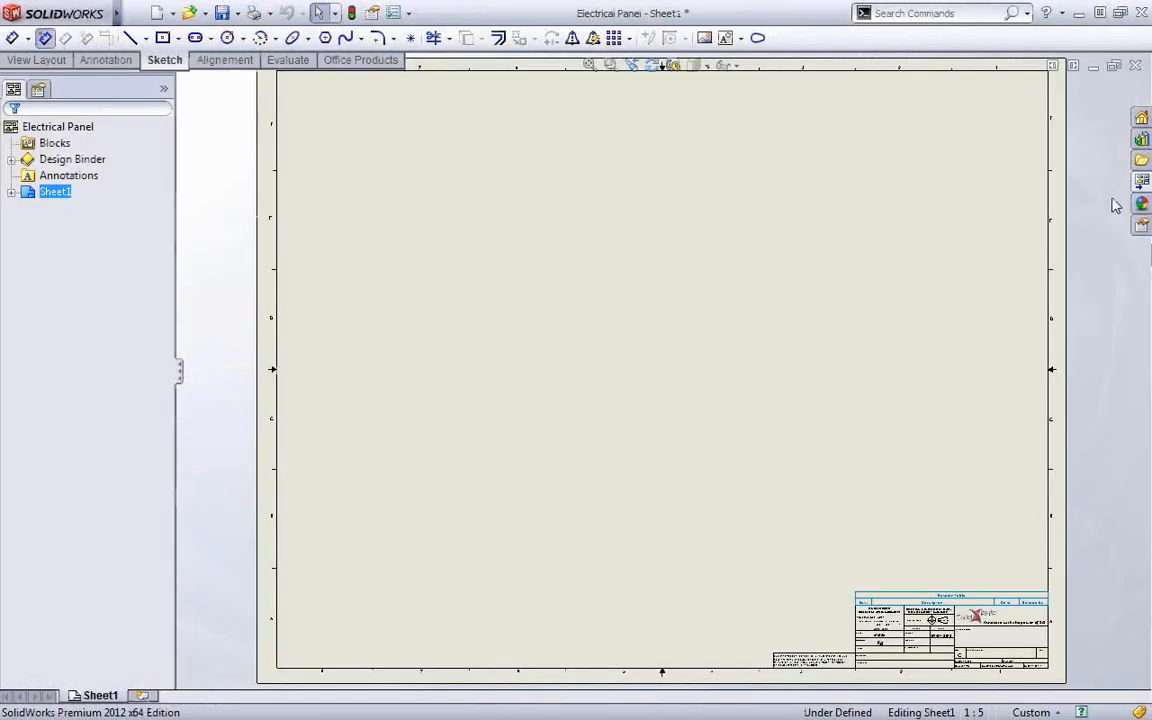
# - Place the Electrical Panel's front view in the sheet's lower left area with a projected right view beside it, ending the view projection
pyautogui.click(1141, 182)
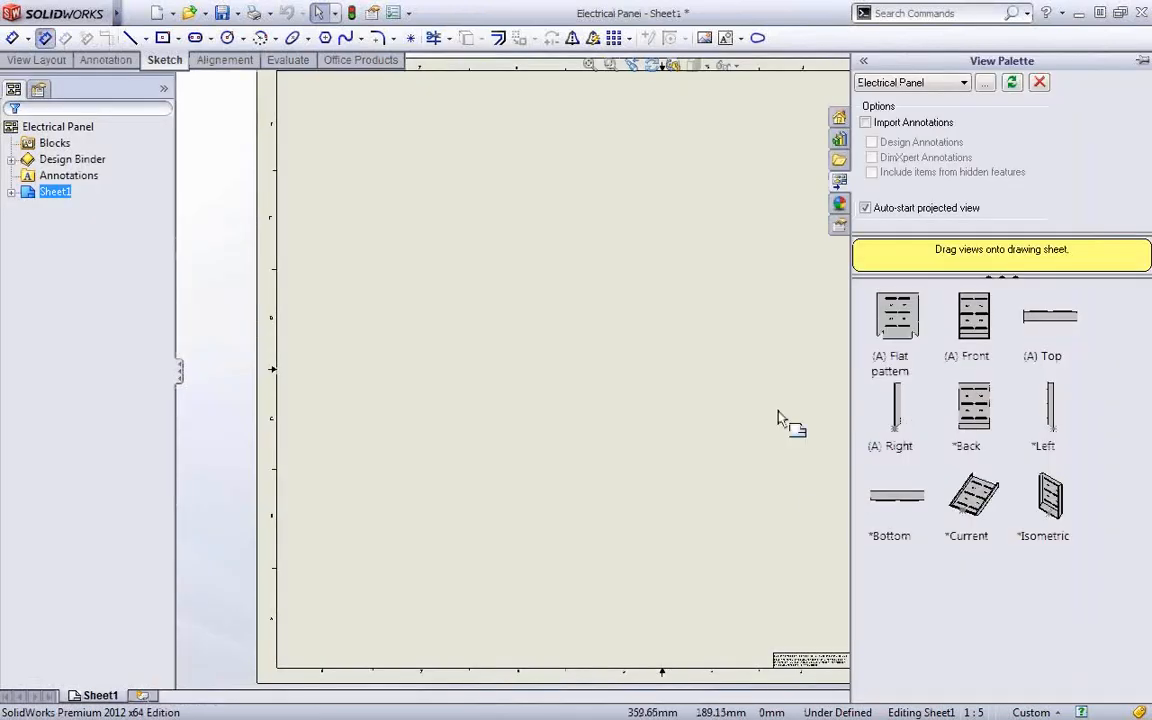
pyautogui.moveTo(980, 340); pyautogui.dragTo(447, 498)
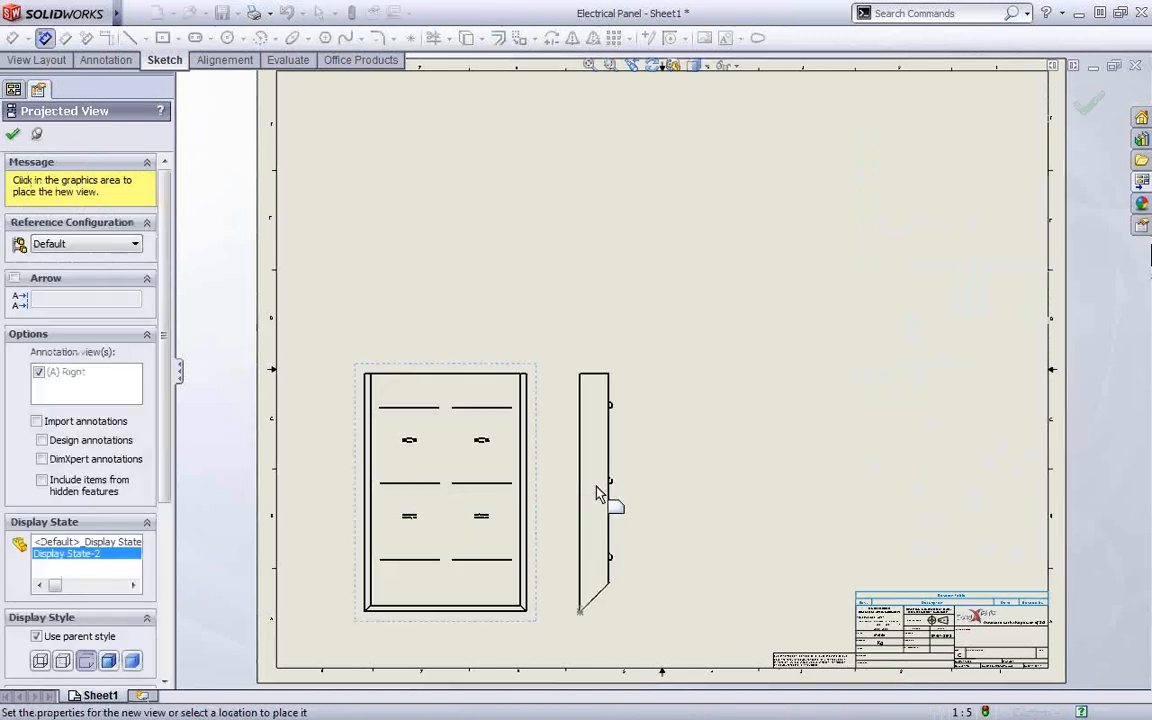
pyautogui.click(599, 490)
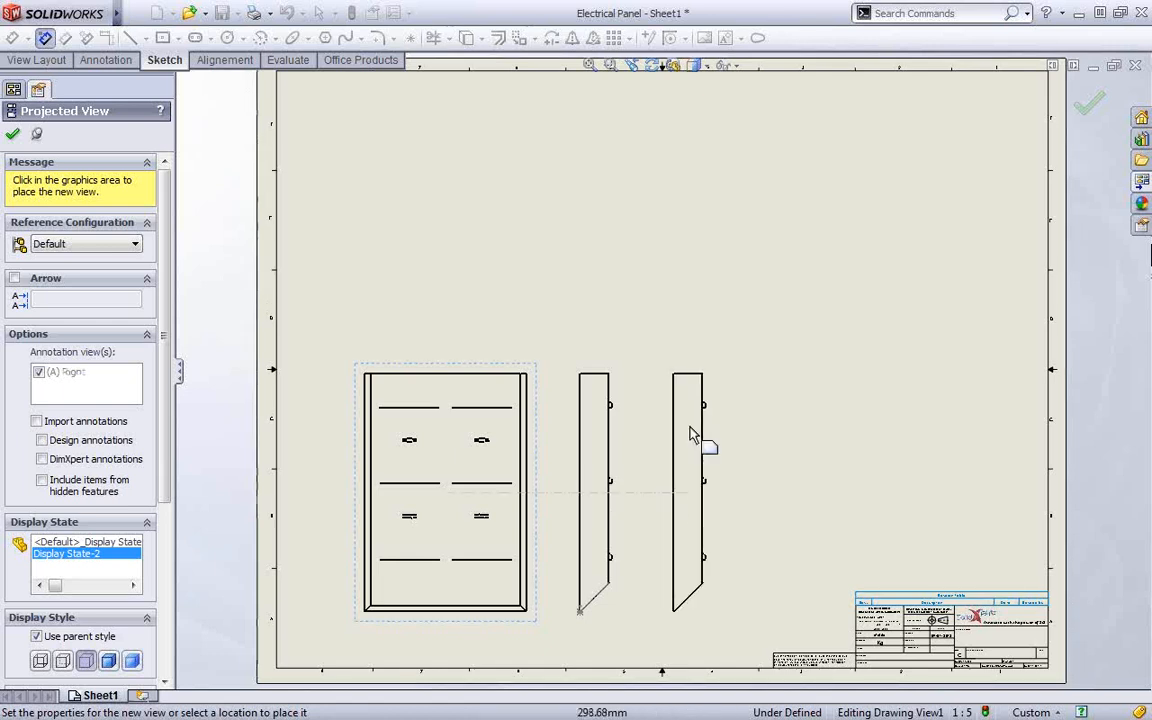
pyautogui.click(700, 432)
pyautogui.rightClick(690, 428)
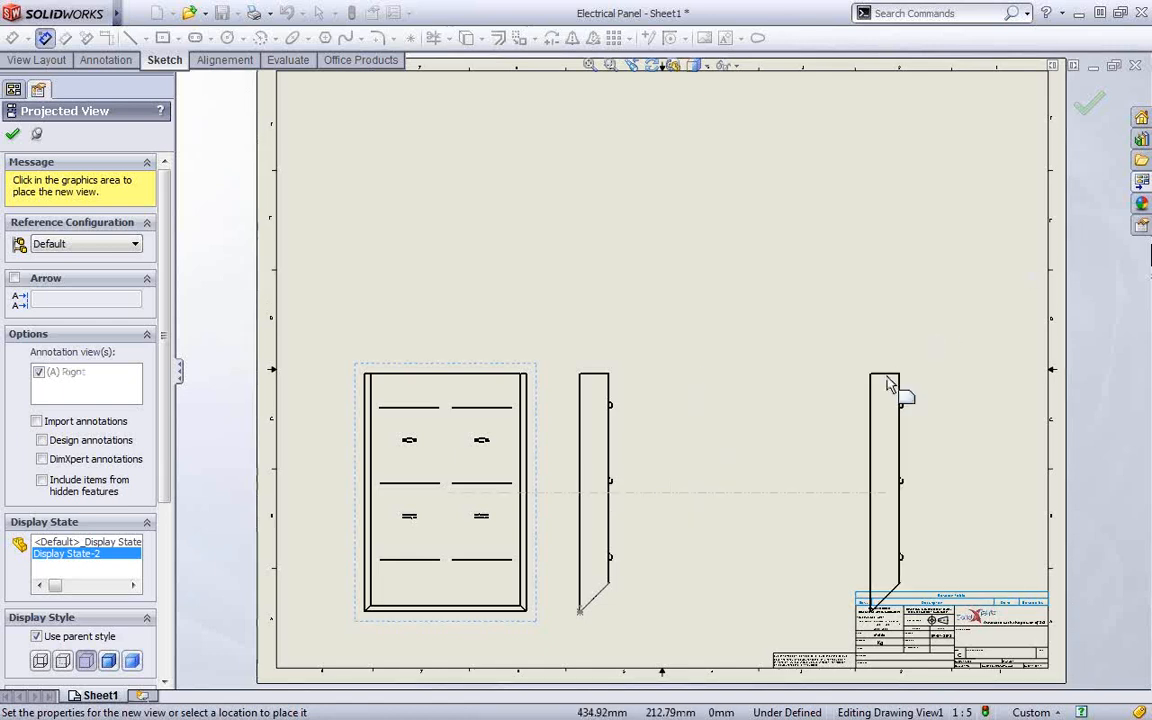
pyautogui.press('Escape')
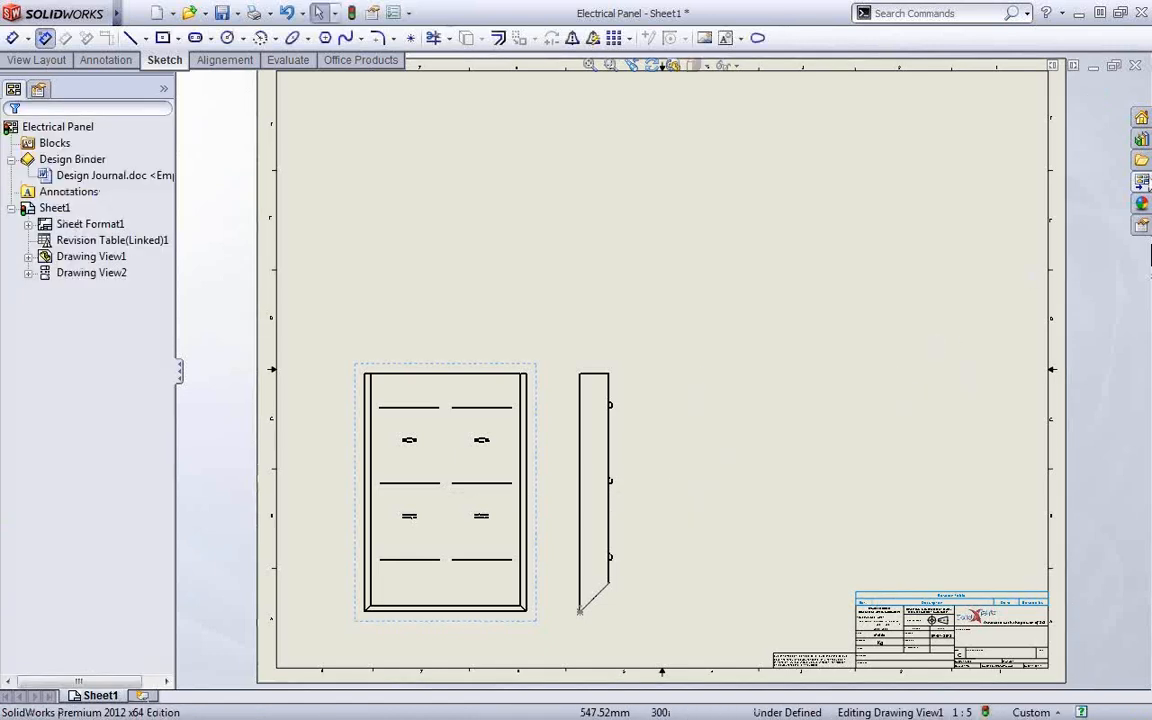
# - Place the flat pattern view in the sheet's upper right area and rotate it to -90 degrees
pyautogui.click(1141, 181)
pyautogui.moveTo(897, 318)
pyautogui.mouseDown()
pyautogui.moveTo(838, 362)
pyautogui.moveTo(805, 495)
pyautogui.moveTo(815, 320)
pyautogui.moveTo(843, 505)
pyautogui.moveTo(833, 470)
pyautogui.moveTo(847, 332)
pyautogui.mouseUp()
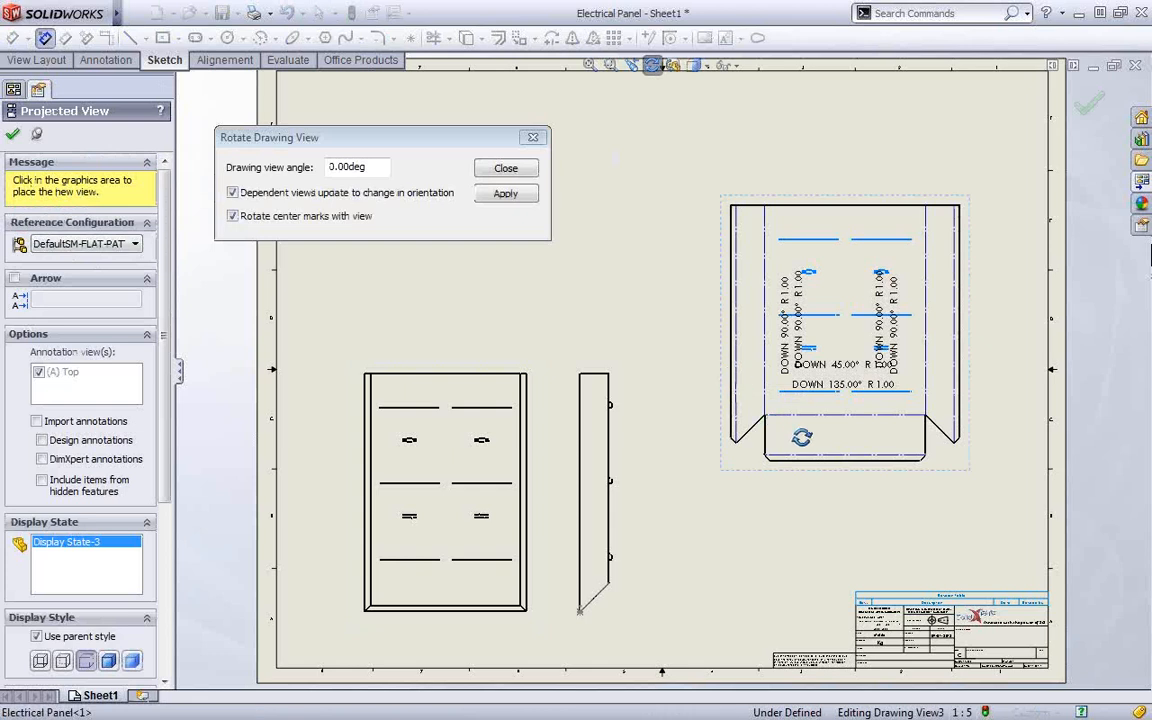
pyautogui.moveTo(745, 437); pyautogui.dragTo(554, 291)
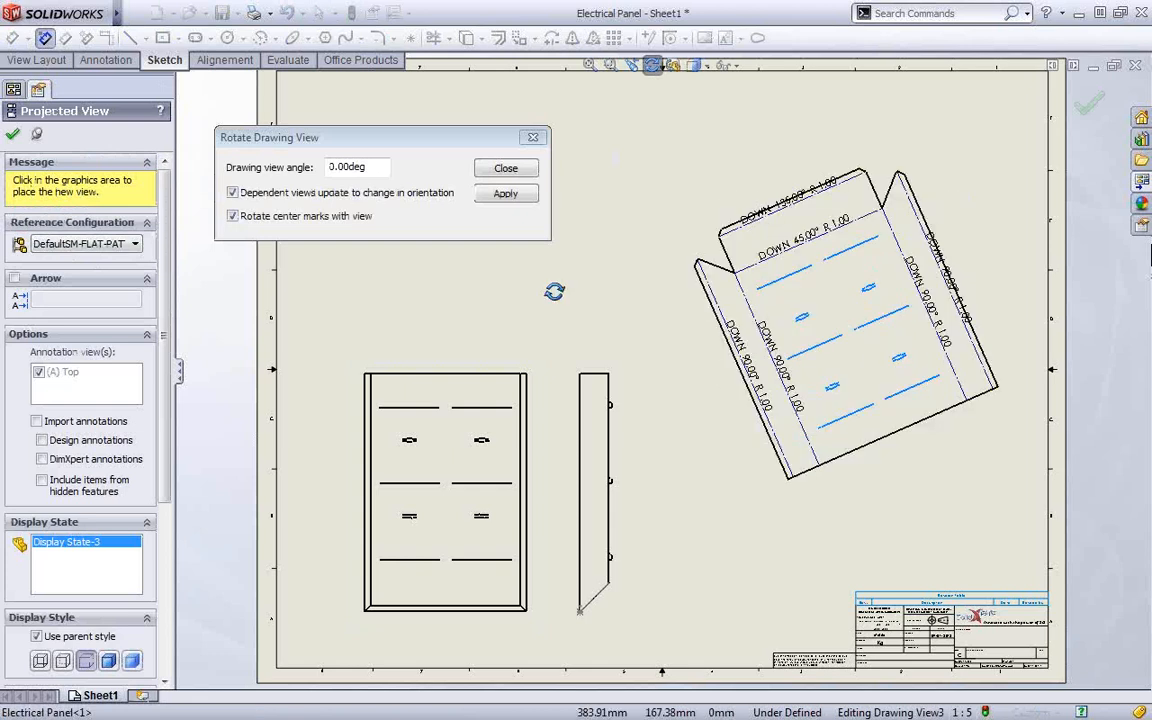
pyautogui.click(373, 168)
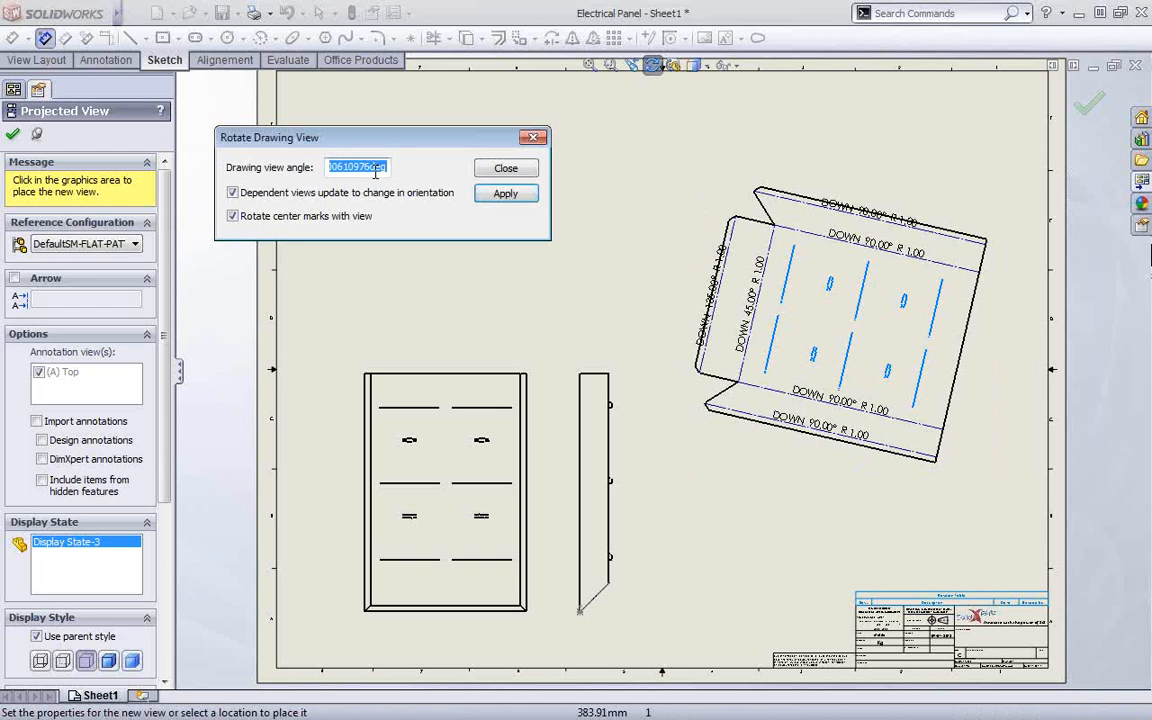
pyautogui.write('-90')
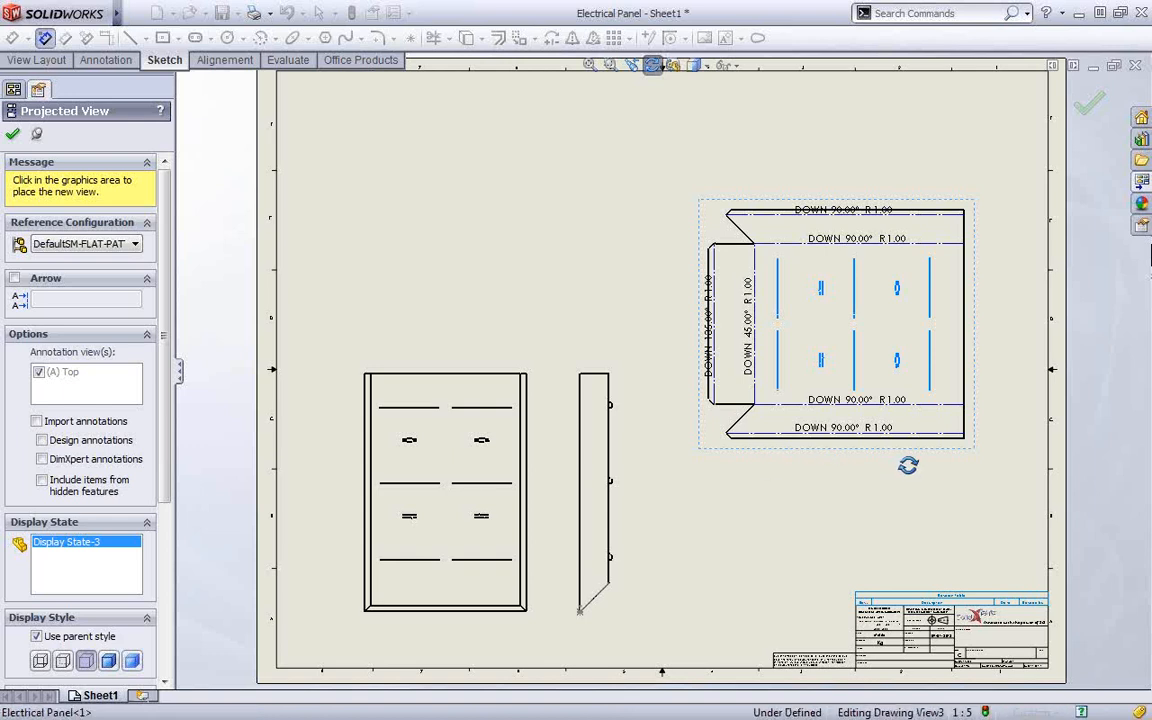
# - Try rotating the flat pattern view freehand through several angles
pyautogui.moveTo(735, 296); pyautogui.dragTo(735, 297)
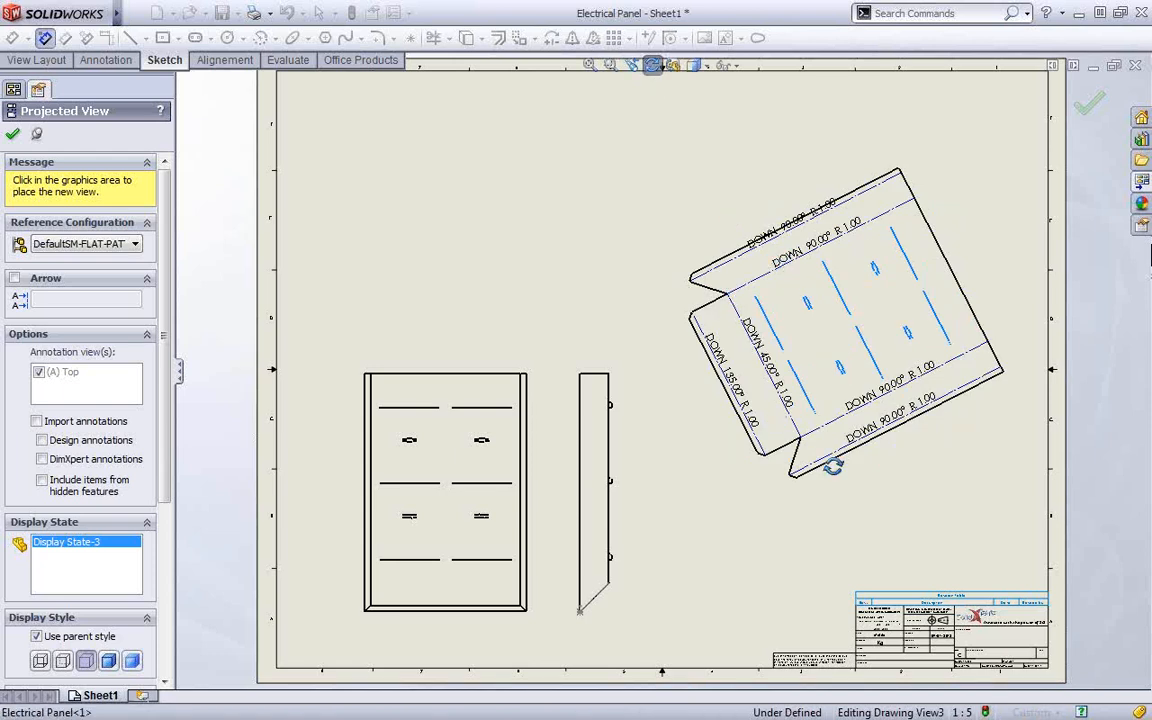
pyautogui.moveTo(870, 470); pyautogui.dragTo(933, 444)
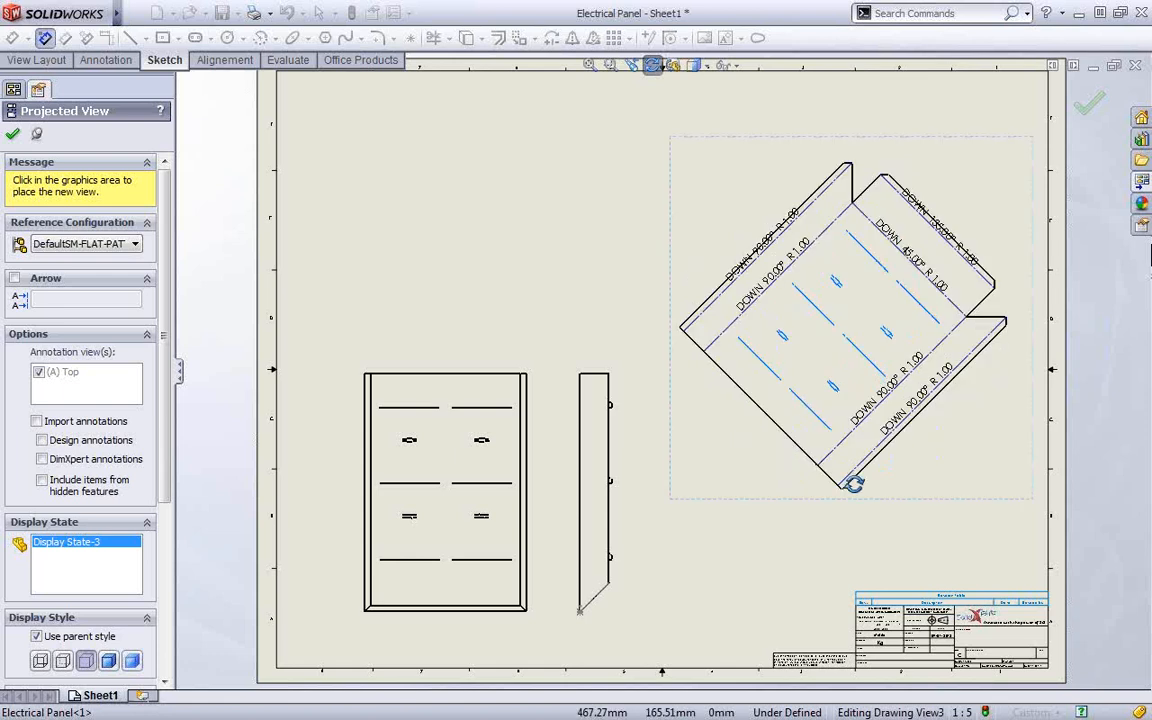
pyautogui.moveTo(849, 485); pyautogui.dragTo(882, 508)
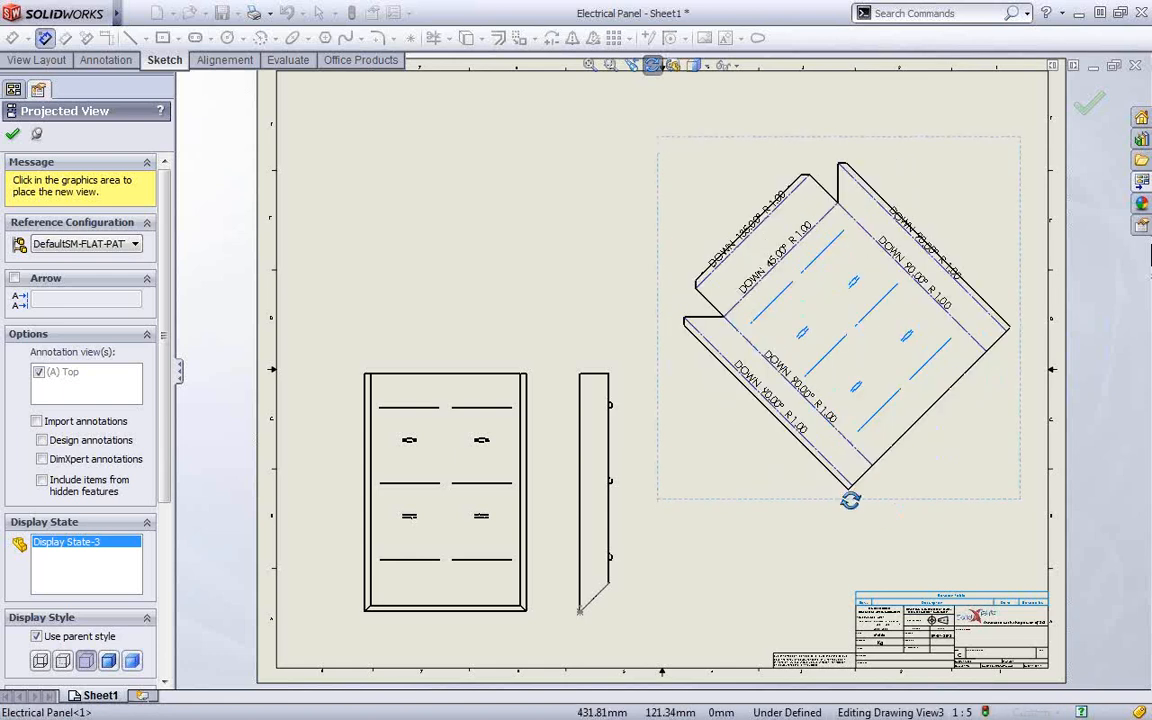
pyautogui.click(652, 66)
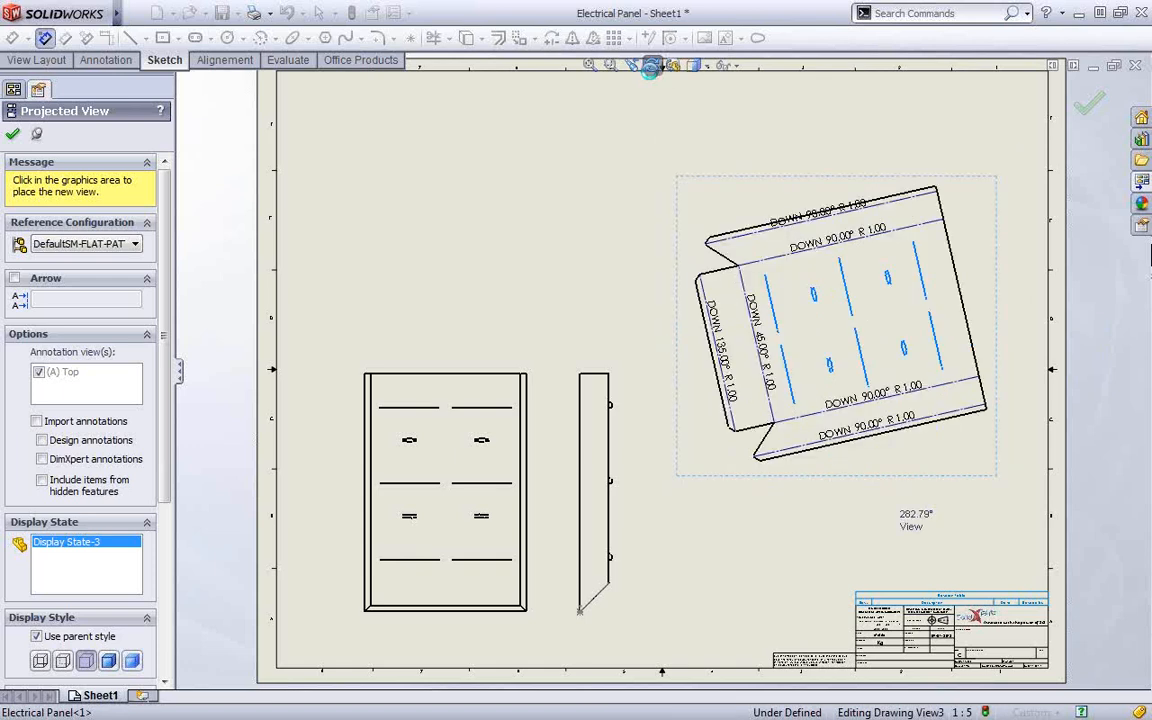
# - Set the flat pattern view's rotation angle to 90 degrees and move the view down to just above the title block
pyautogui.click(652, 68)
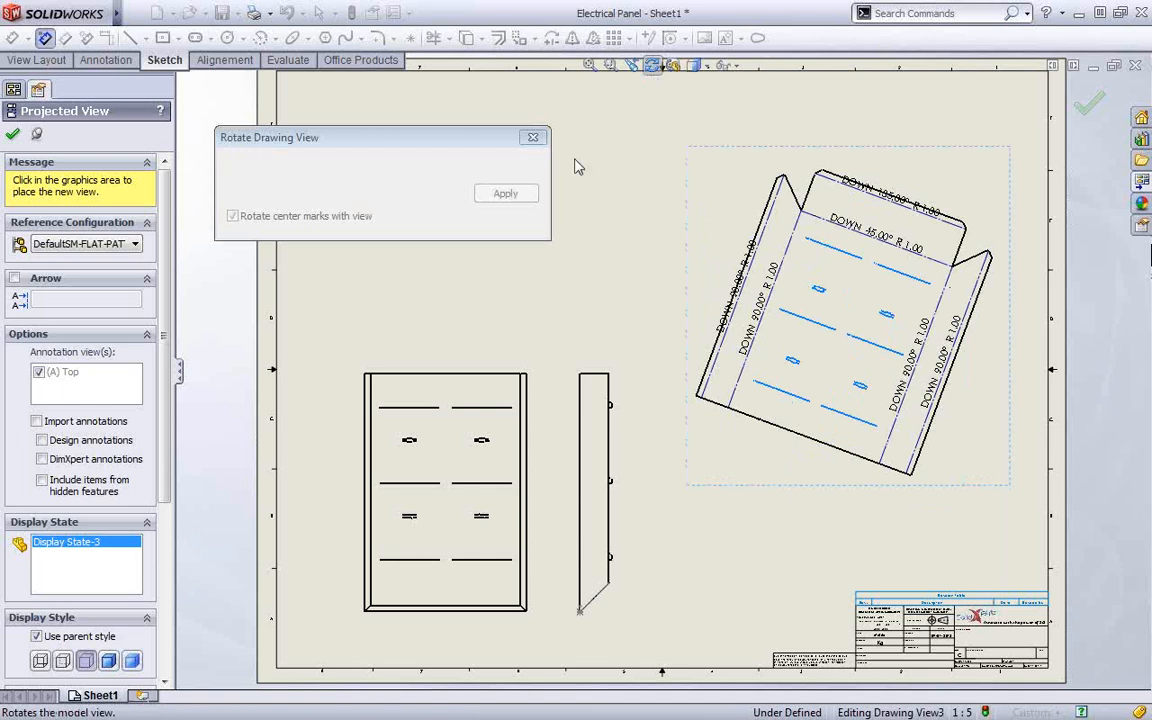
pyautogui.doubleClick(376, 166)
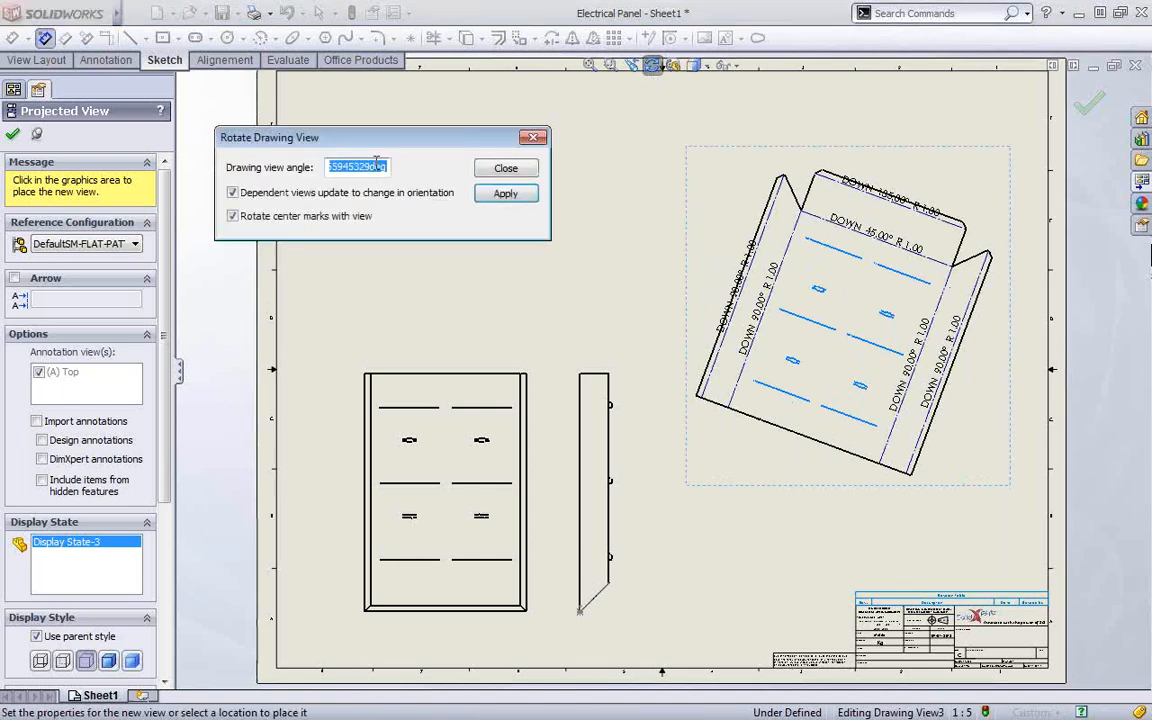
pyautogui.write('90')
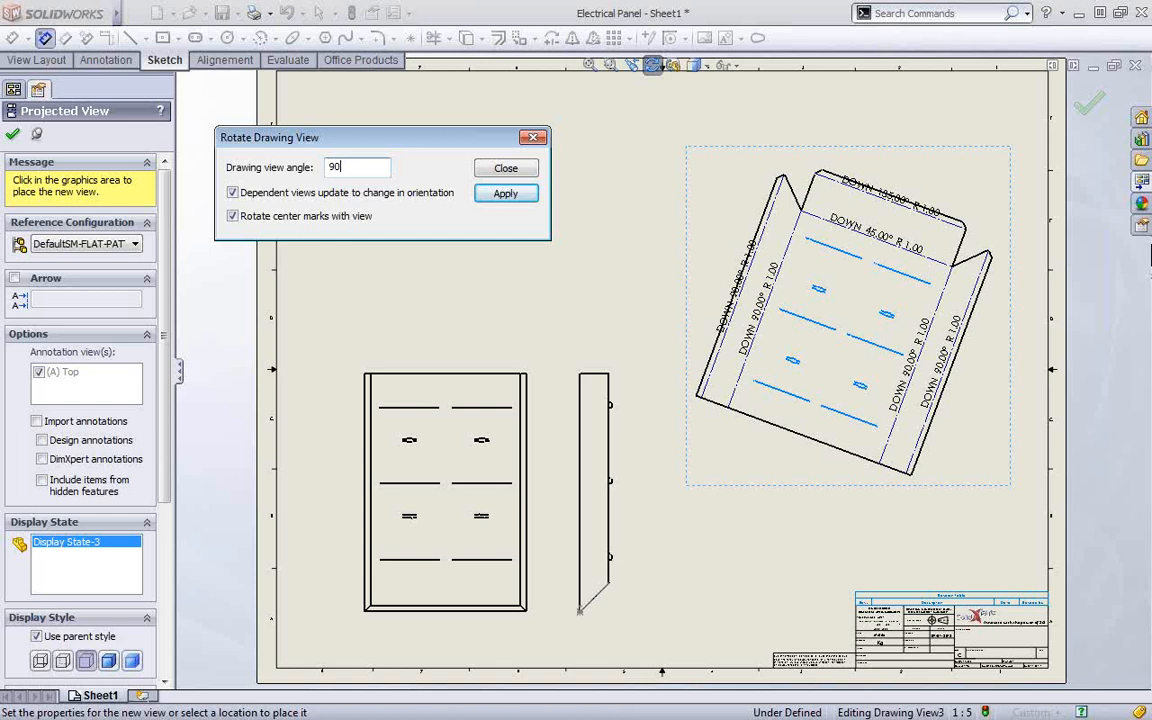
pyautogui.press('Return')
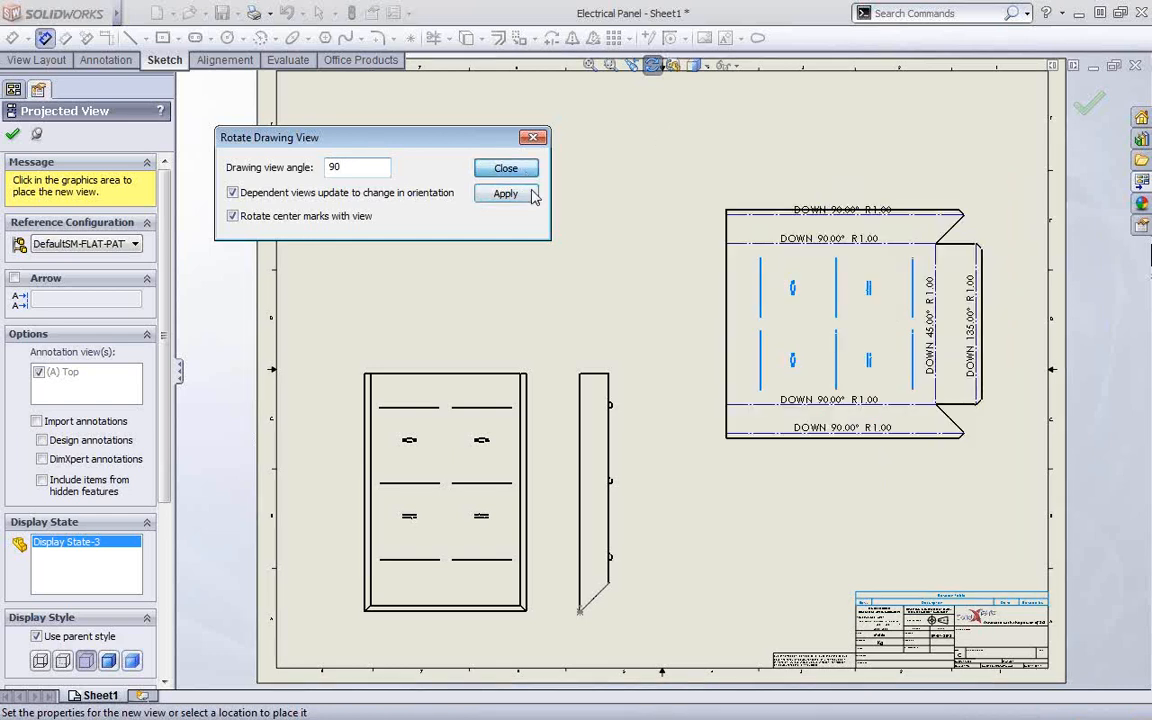
pyautogui.click(527, 177)
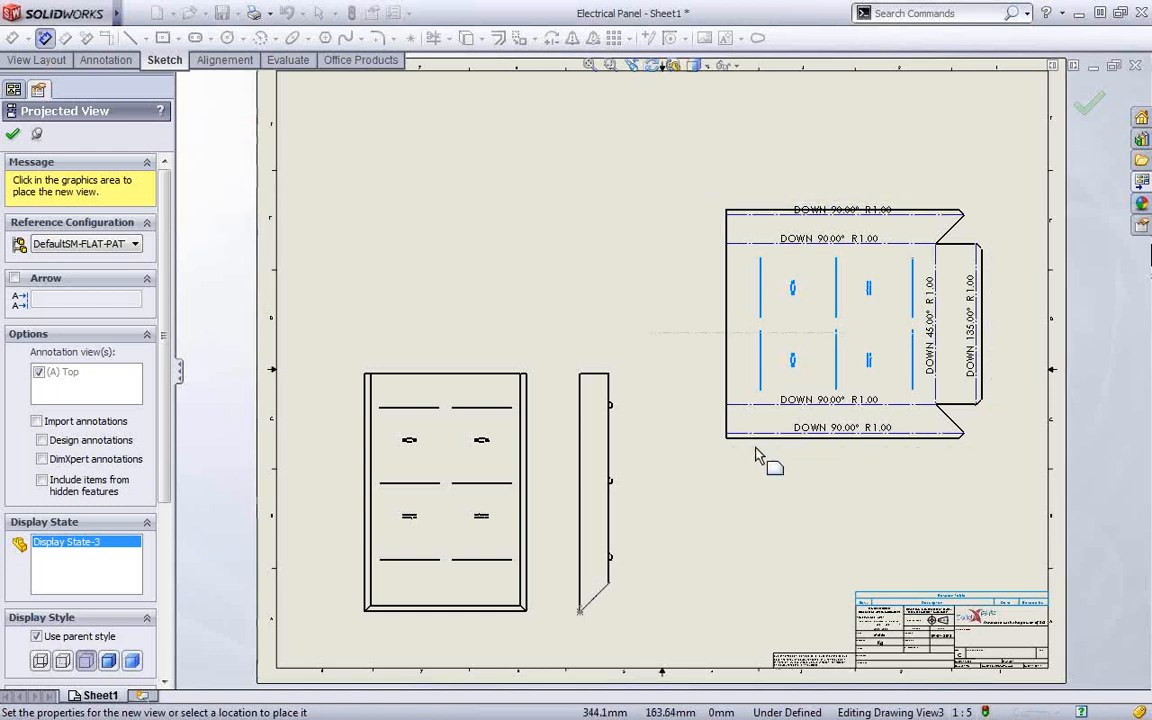
pyautogui.press('Escape')
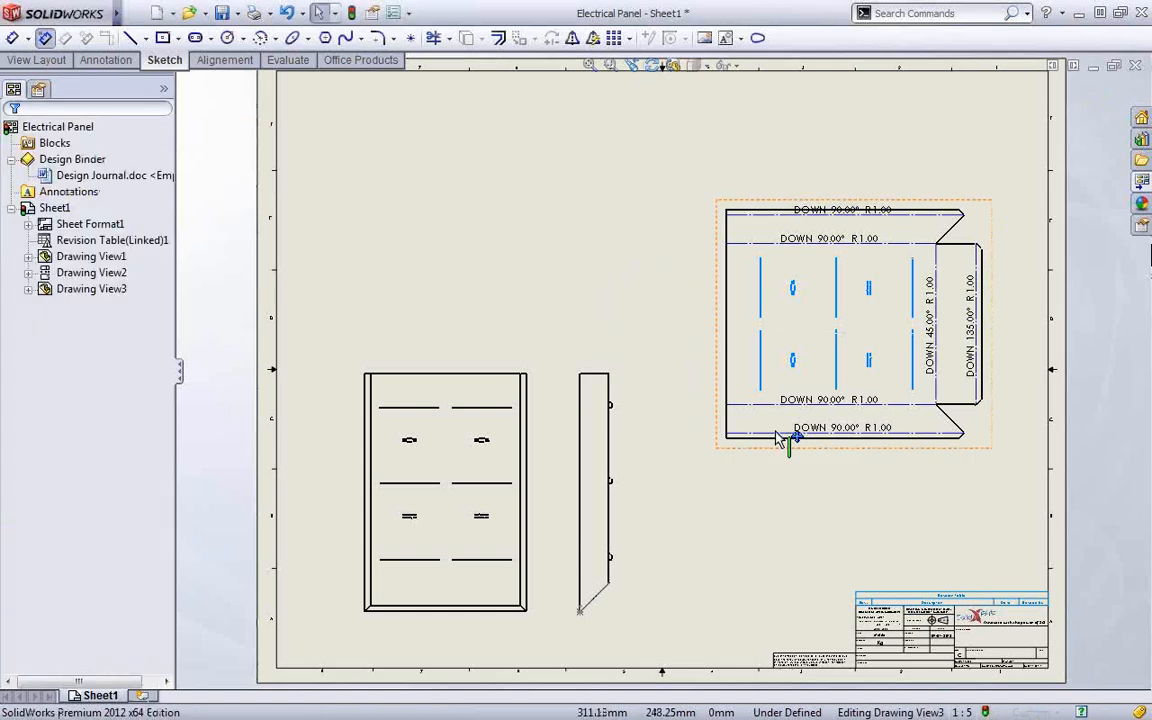
pyautogui.moveTo(774, 447); pyautogui.dragTo(771, 557)
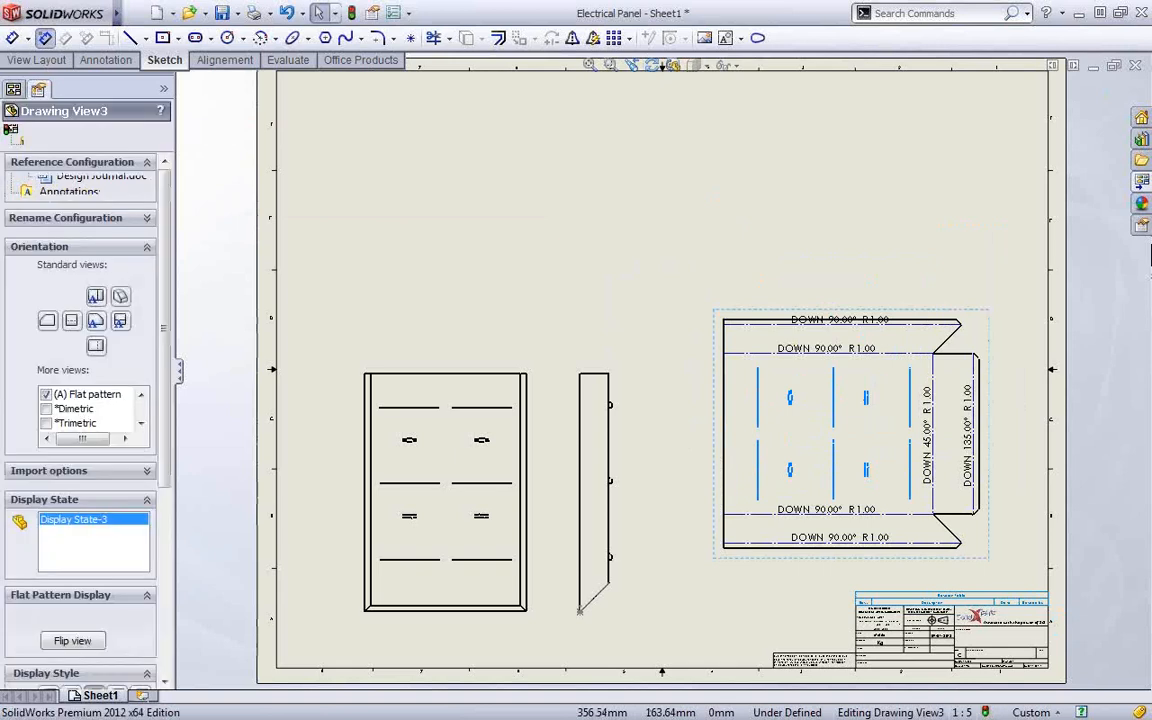
# - Insert a bend table for the flat pattern view with A, B, C tags and place it above the side view
pyautogui.press('s')
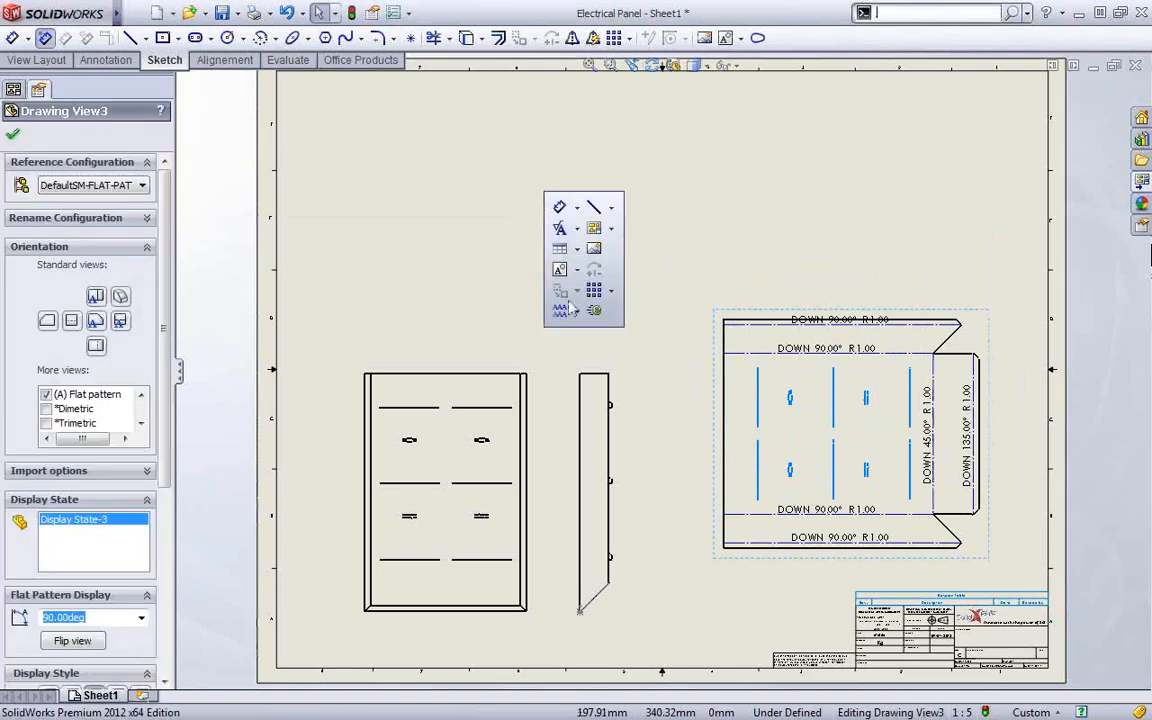
pyautogui.click(576, 249)
pyautogui.click(619, 384)
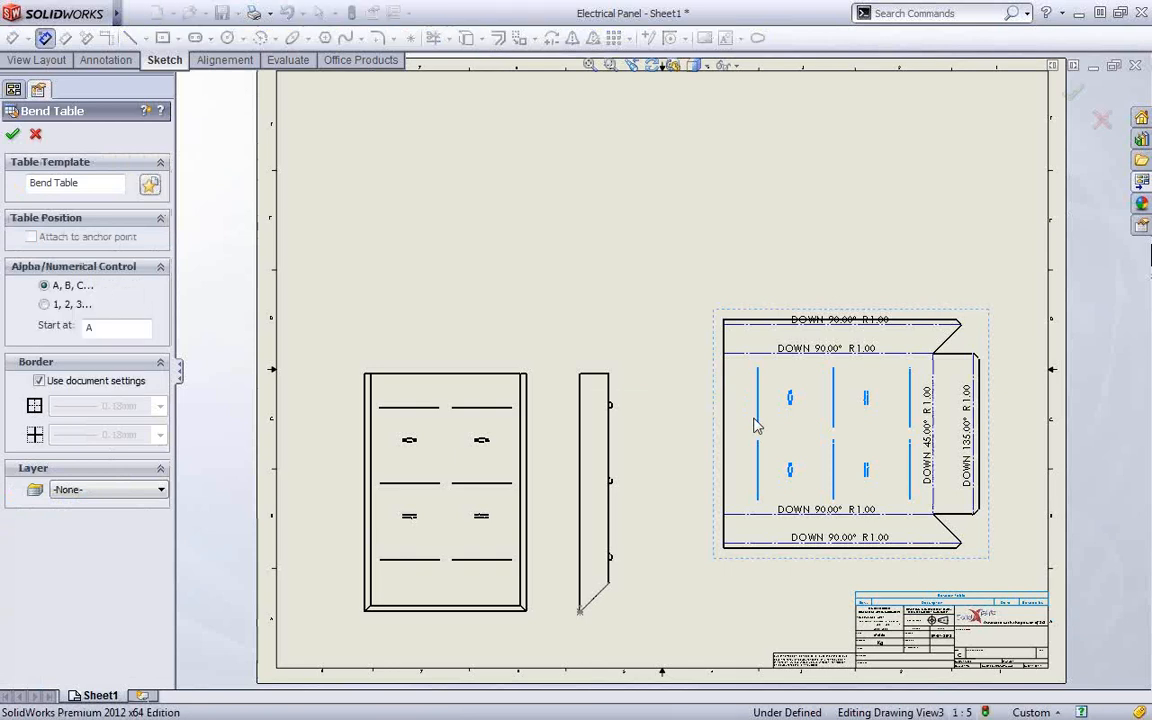
pyautogui.click(13, 134)
pyautogui.click(547, 205)
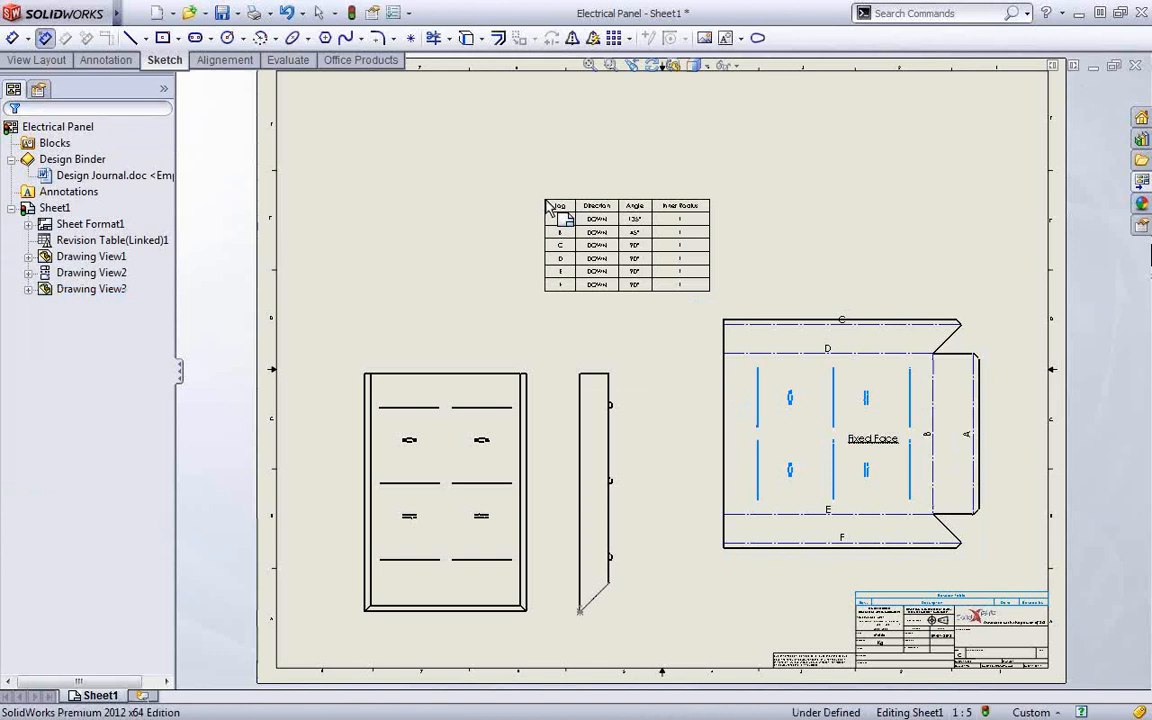
# - Insert a punch table with A, B, C tags for the flat pattern's main face, origin at its lower-left corner, placed above the view
pyautogui.scroll(-4, 783, 361)
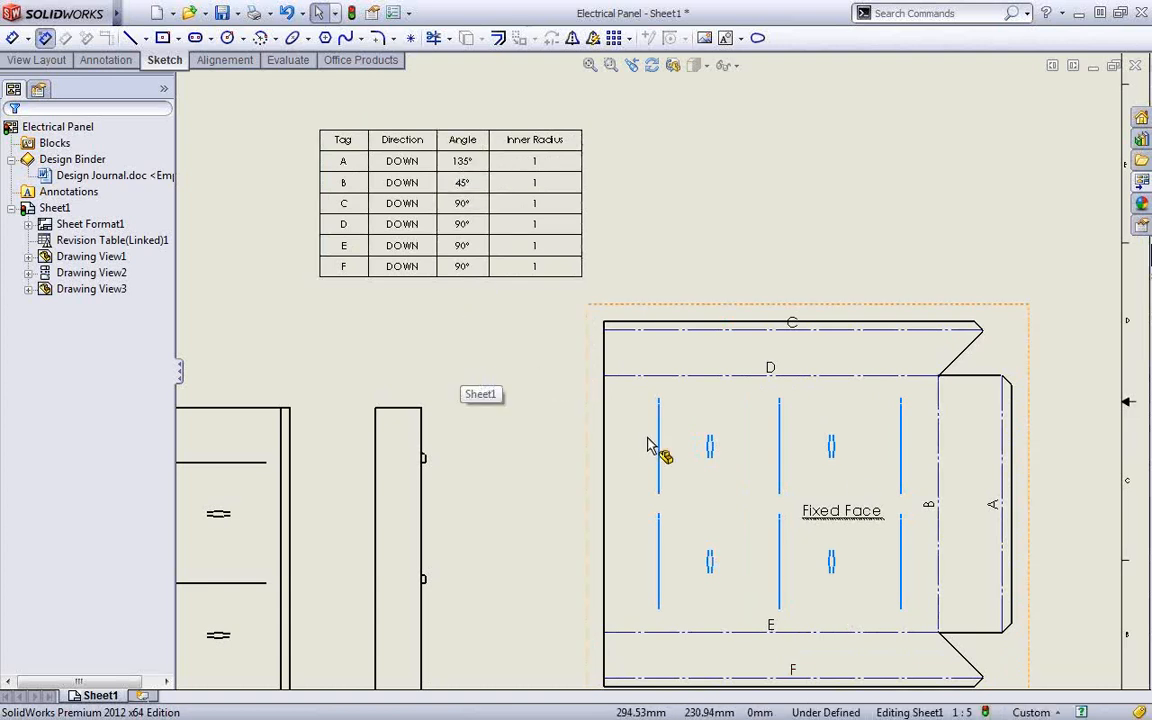
pyautogui.scroll(3, 853, 480)
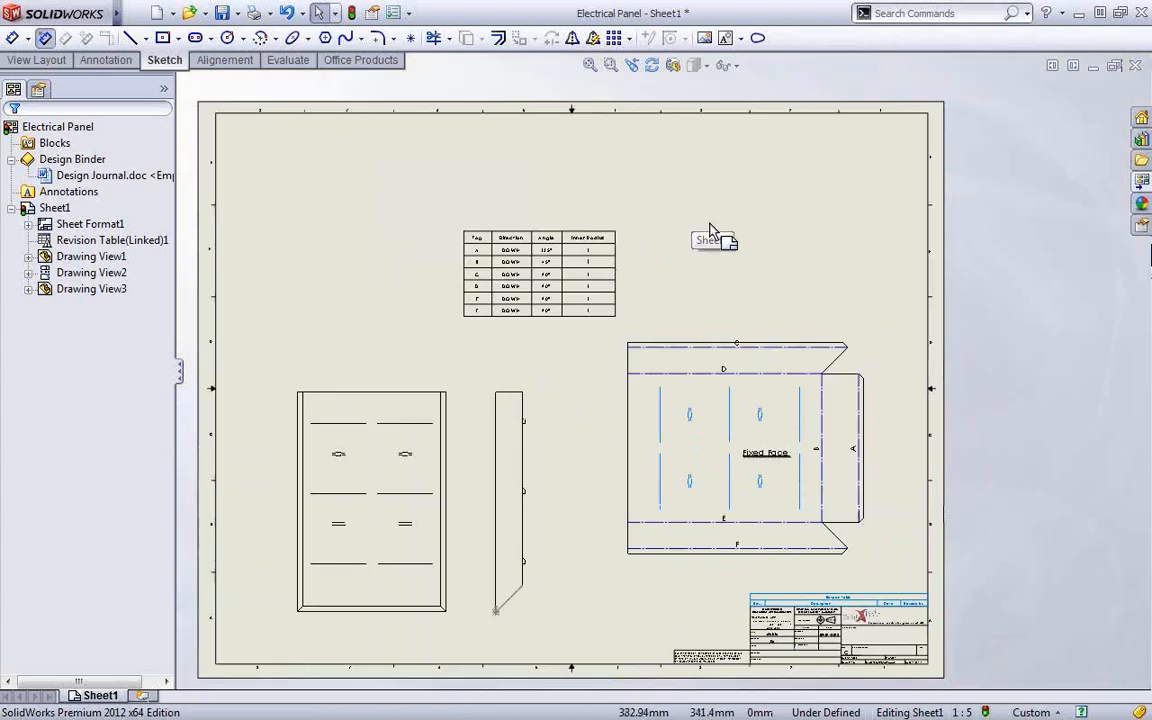
pyautogui.click(652, 183)
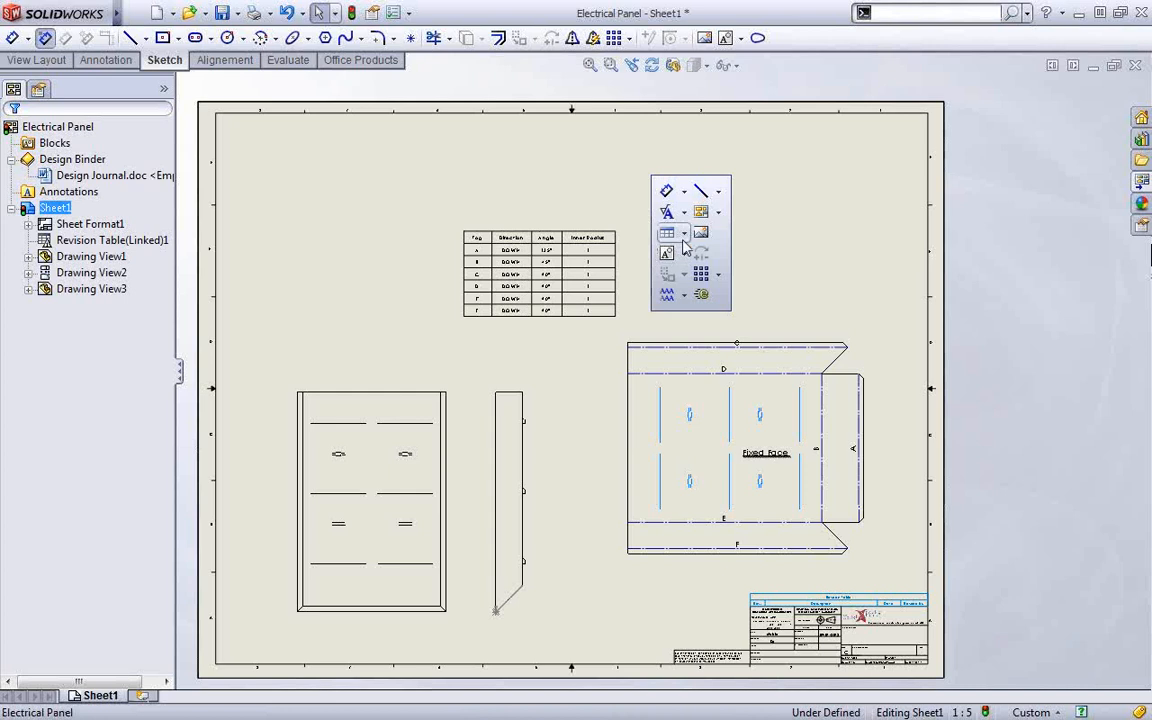
pyautogui.click(684, 233)
pyautogui.click(733, 363)
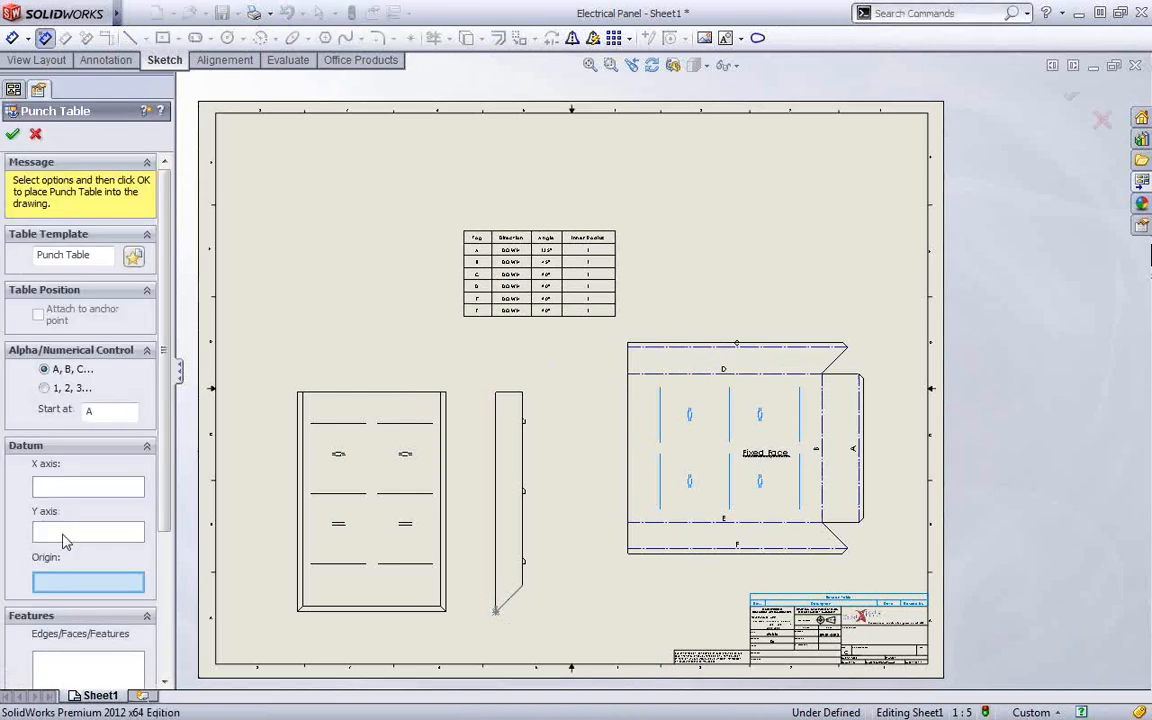
pyautogui.click(627, 554)
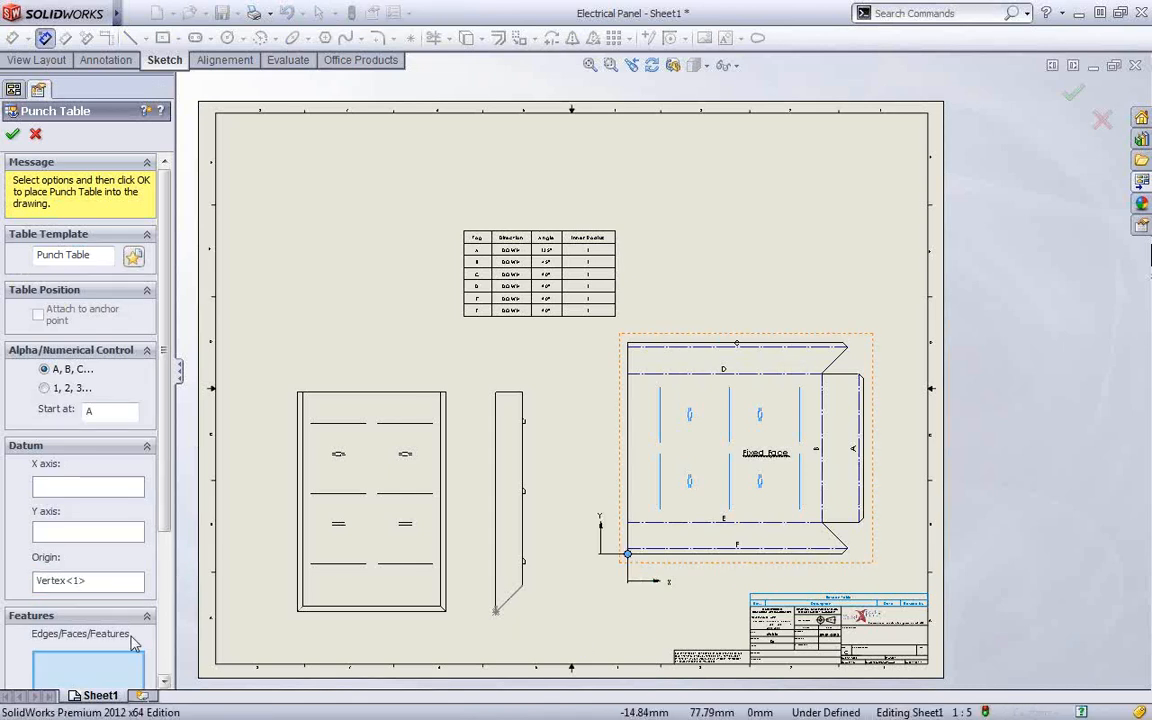
pyautogui.click(689, 464)
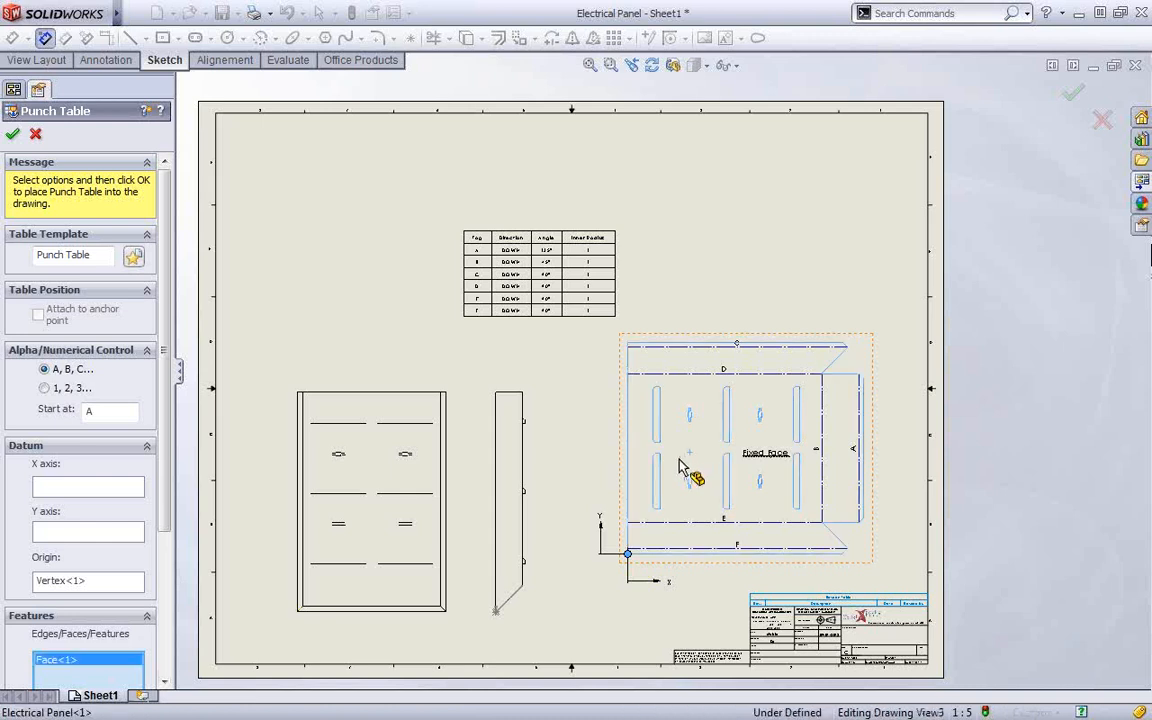
pyautogui.press('Return')
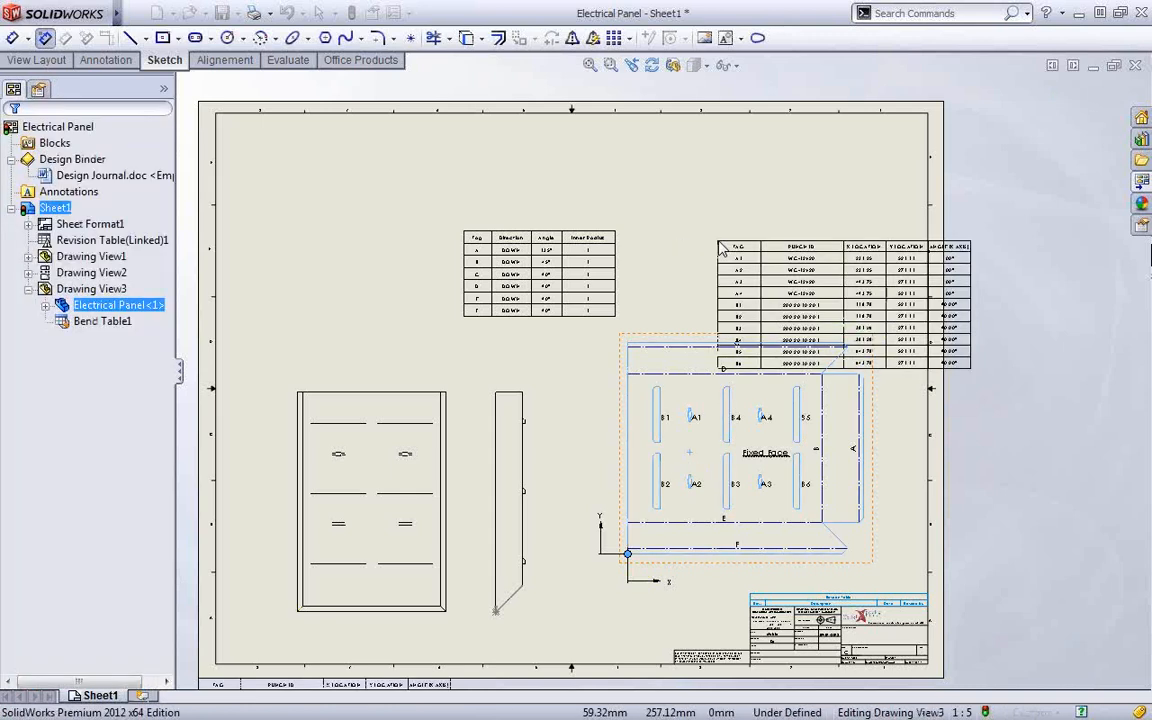
pyautogui.click(660, 182)
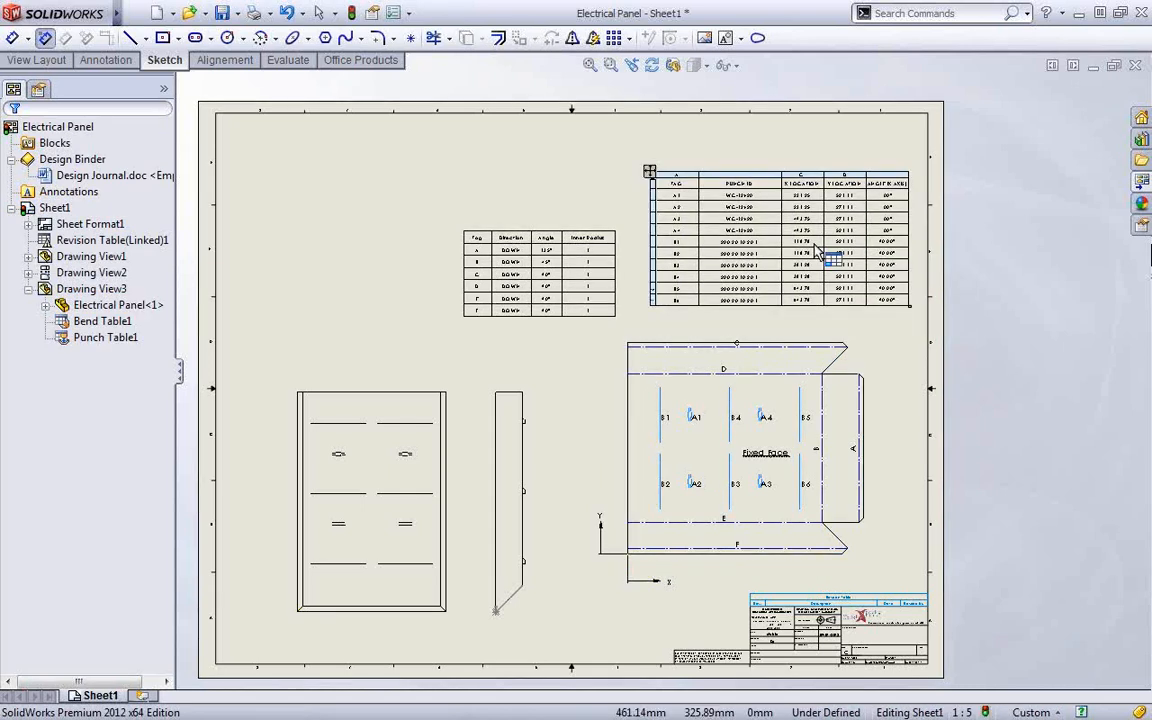
# - Combine the same punch types in the punch table so that each punch ID shares one merged cell
pyautogui.scroll(-5, 820, 252)
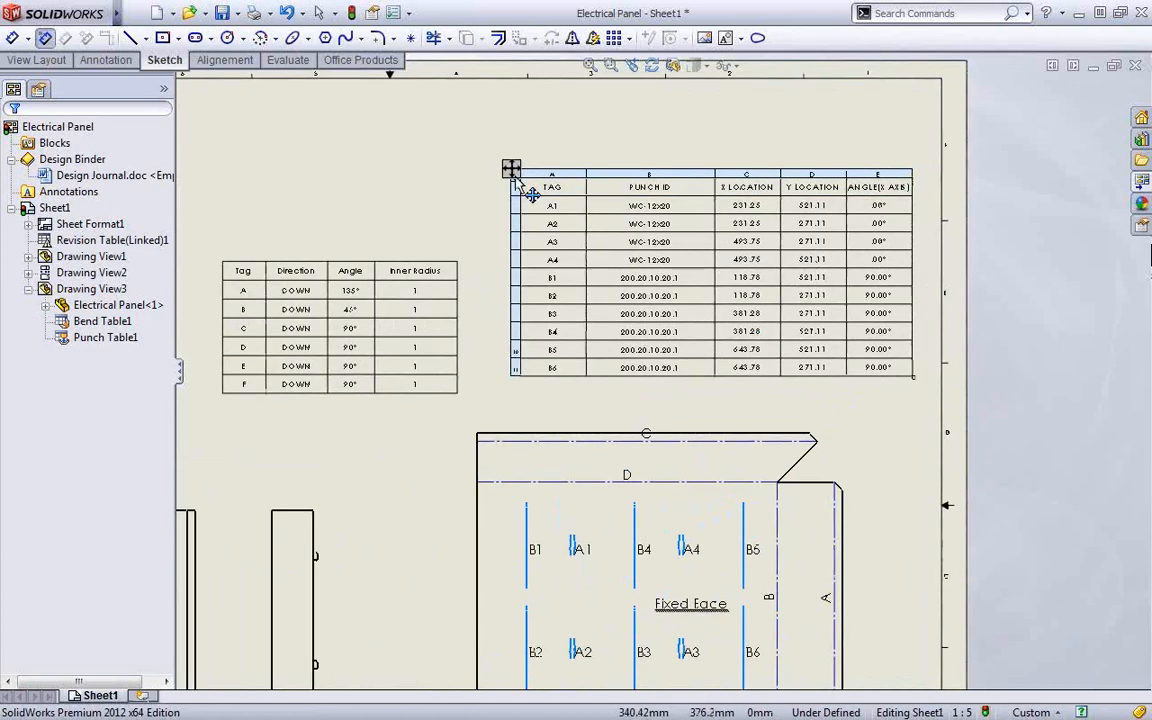
pyautogui.click(522, 187)
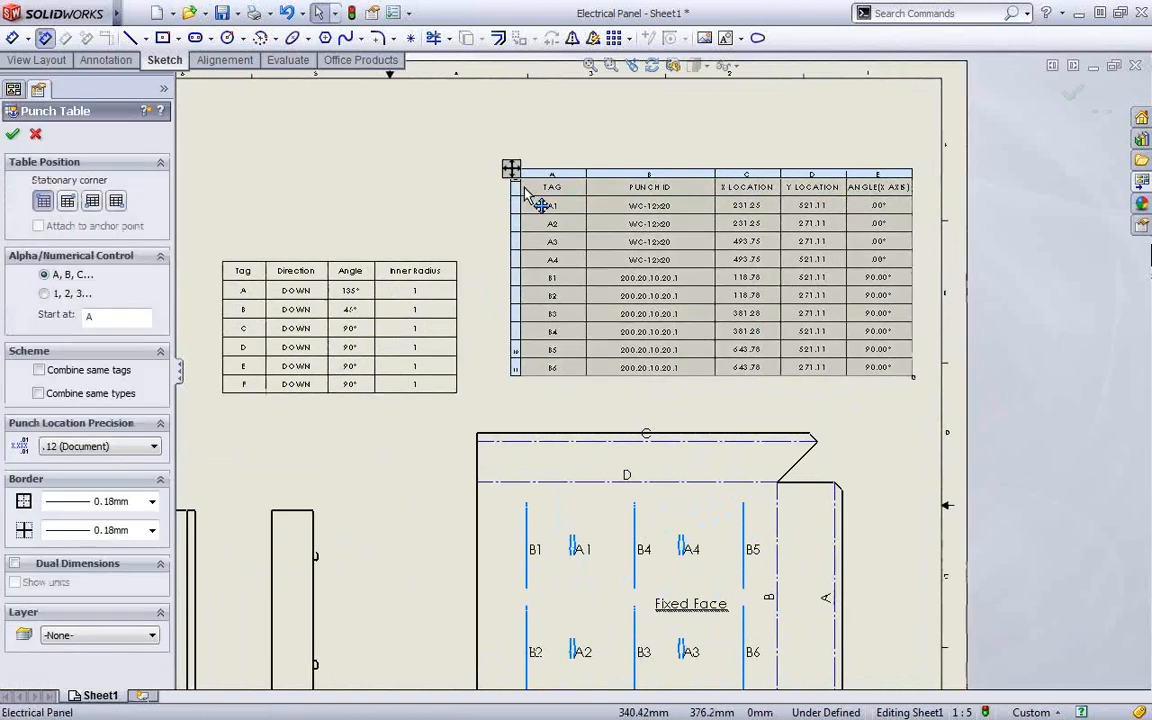
pyautogui.rightClick(518, 179)
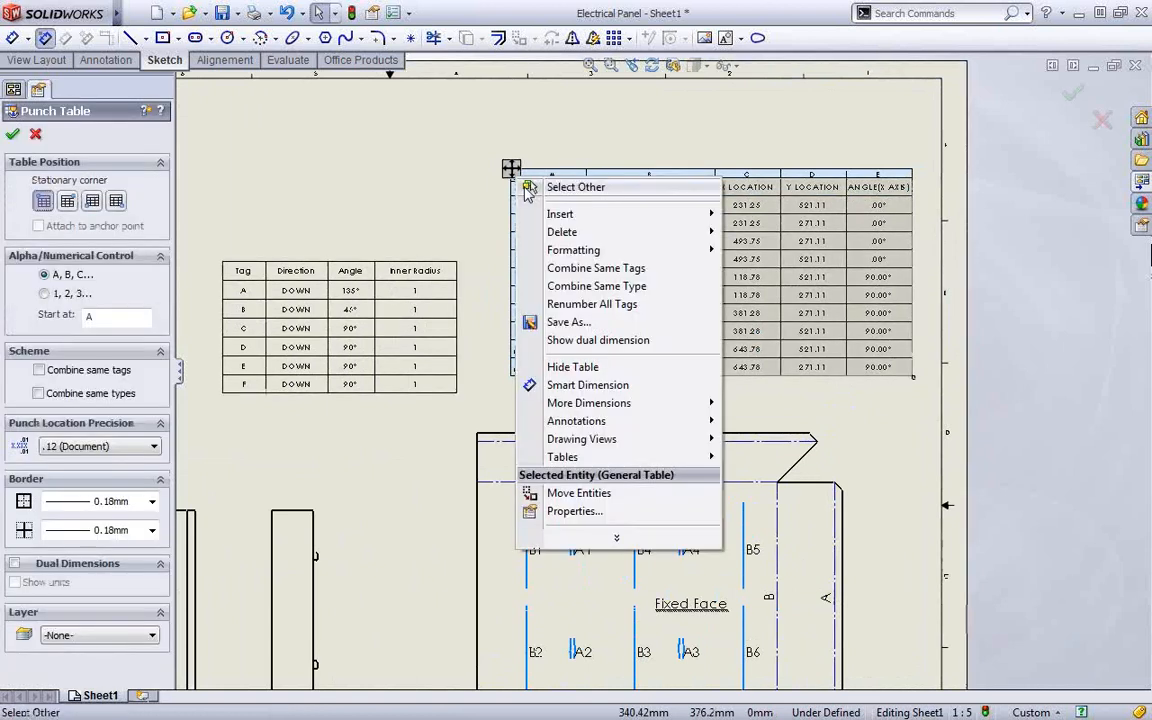
pyautogui.click(624, 289)
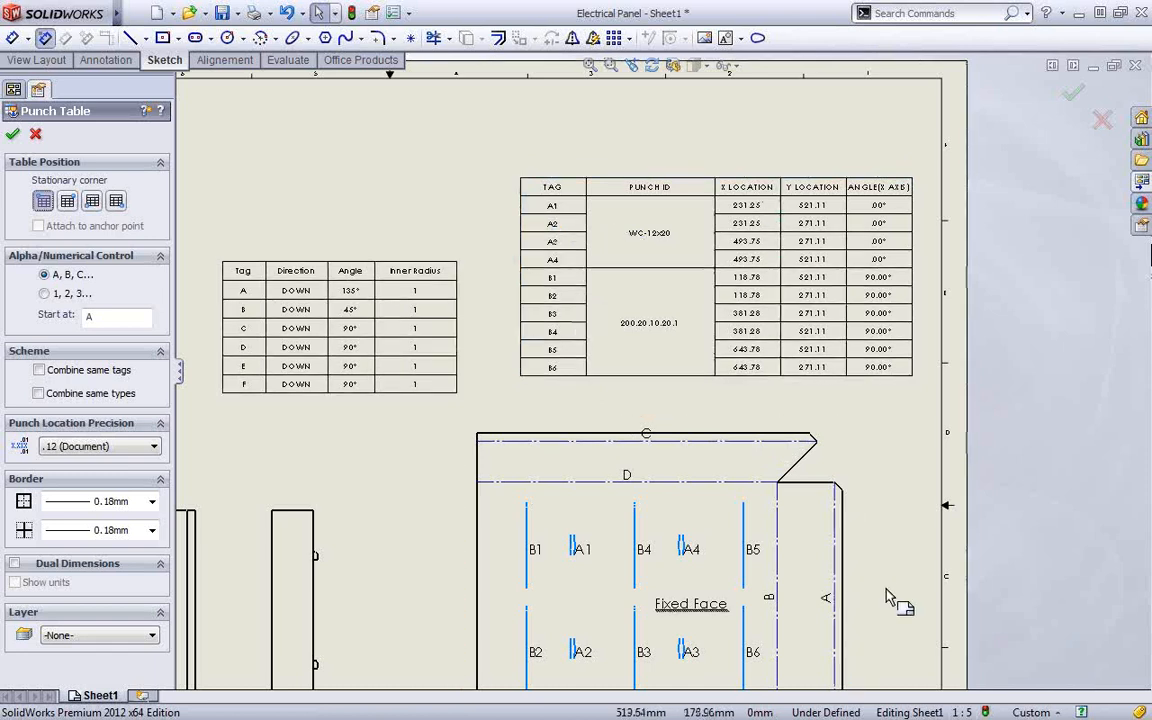
pyautogui.press('f')
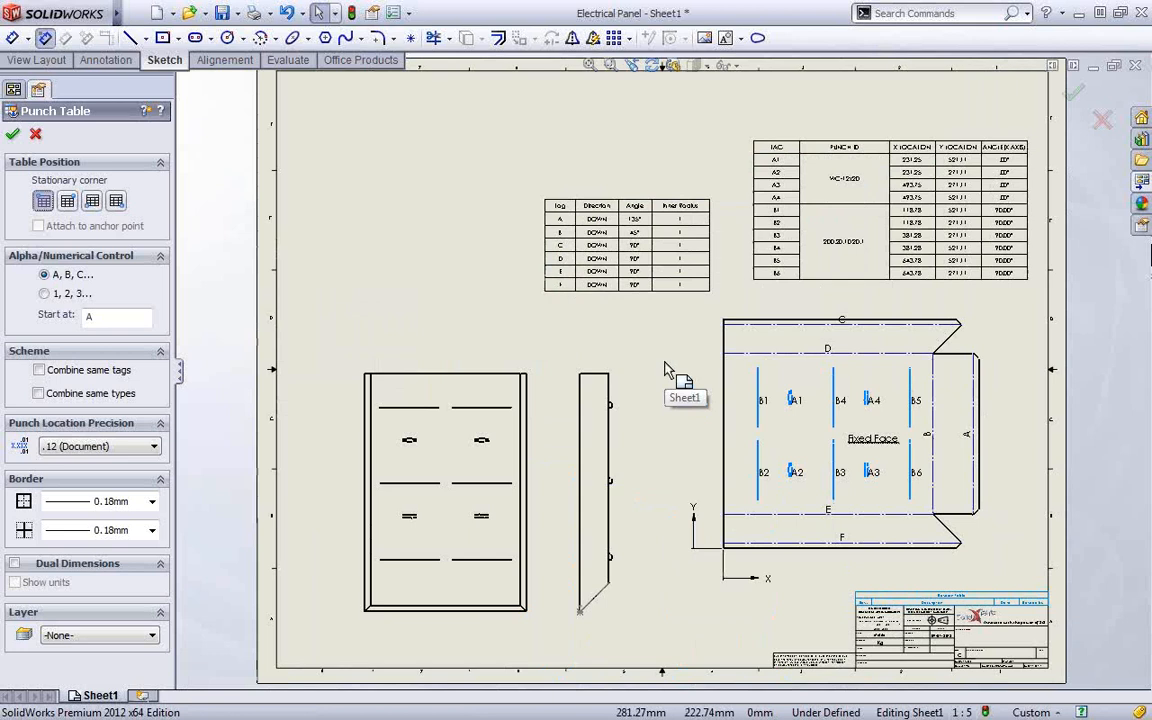
pyautogui.click(13, 136)
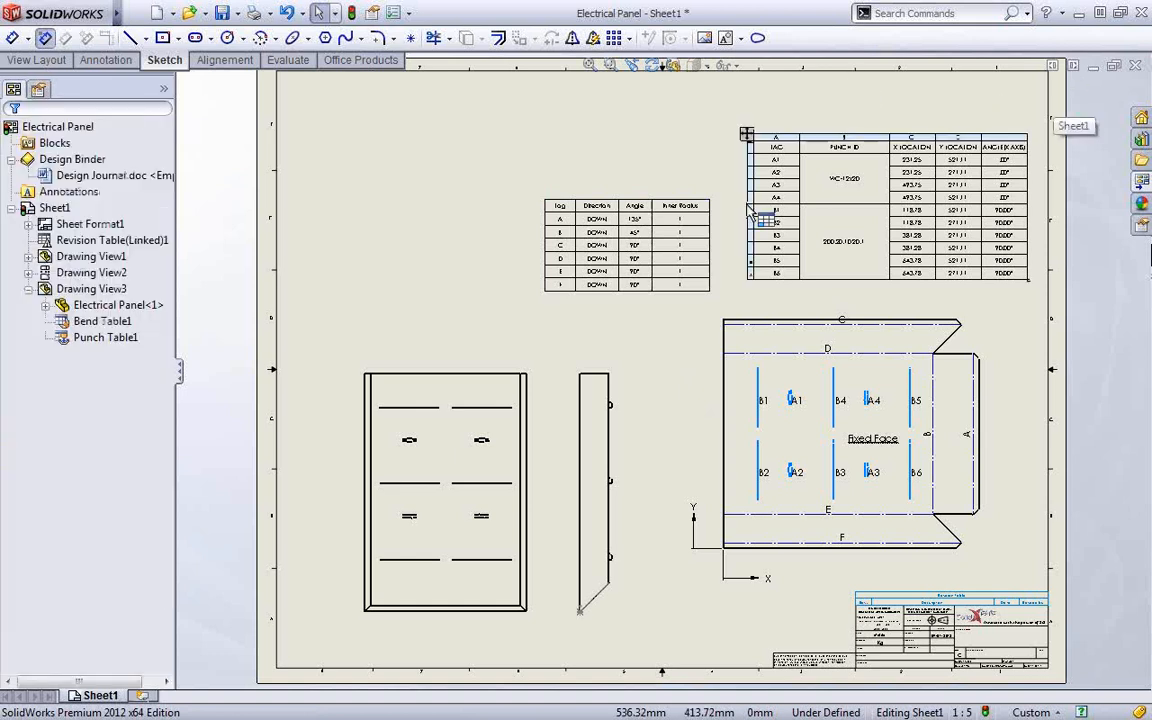
pyautogui.click(475, 166)
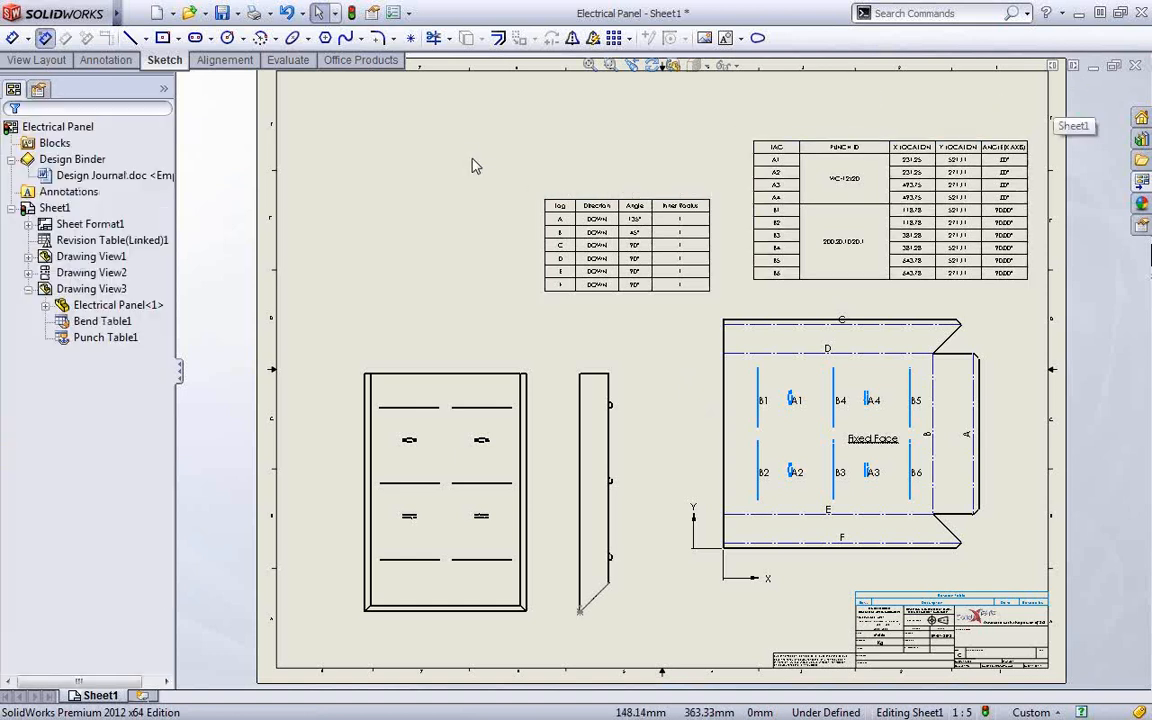
# - Switch to the Remove Faces from Flat Pattern part and try to flatten it
pyautogui.hotkey('ctrl', 'Tab')
pyautogui.hotkey('ctrl', 'Tab')
pyautogui.hotkey('ctrl', 'Tab')
pyautogui.hotkey('ctrl', 'Tab')
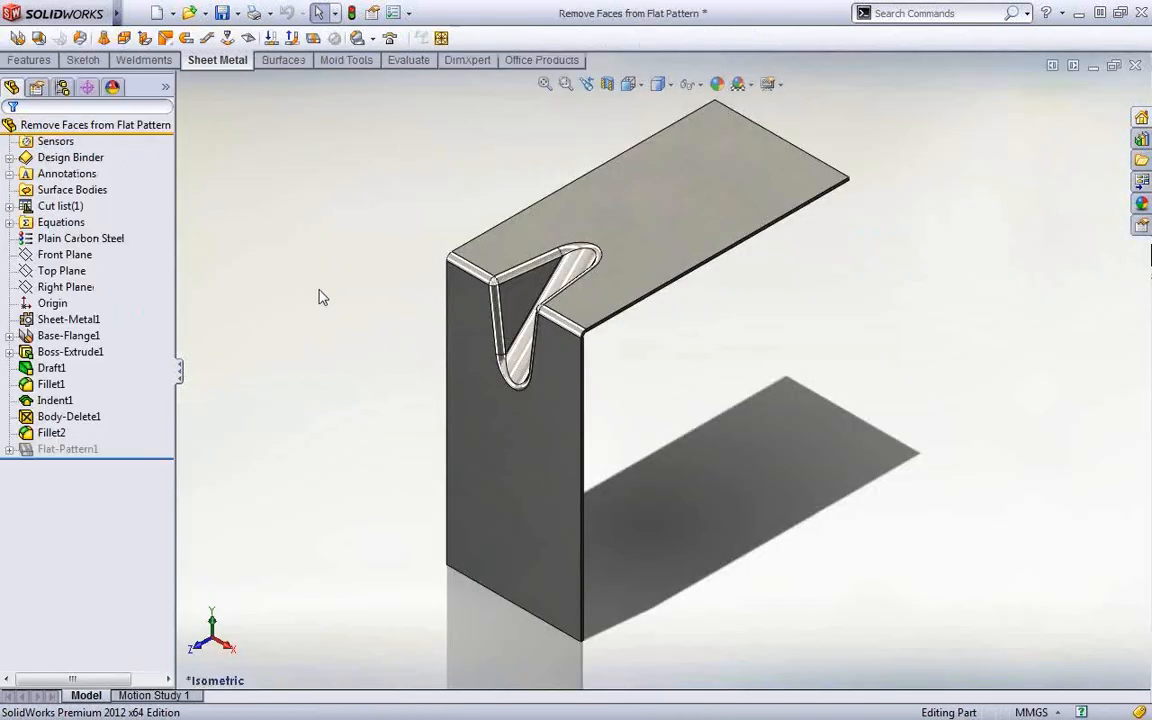
pyautogui.click(313, 37)
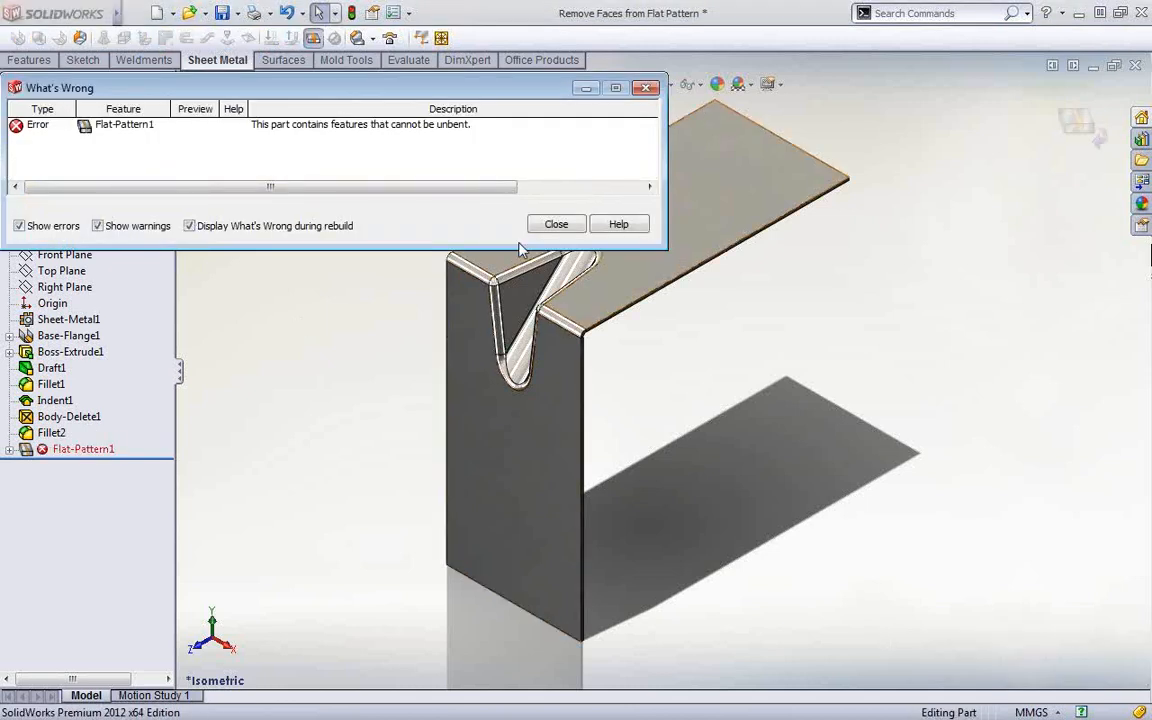
pyautogui.click(553, 226)
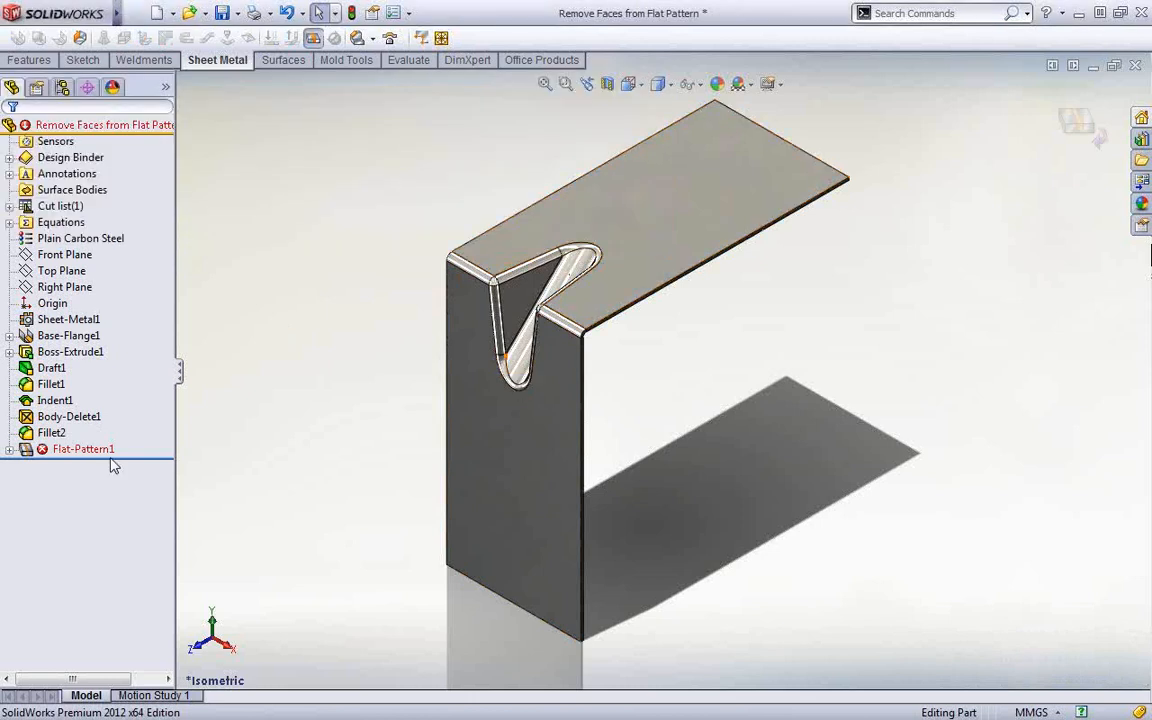
# - Edit the flat pattern feature to exclude the indent's faces on both sides of the sheet, selecting them by tangency
pyautogui.click(42, 456)
pyautogui.click(50, 402)
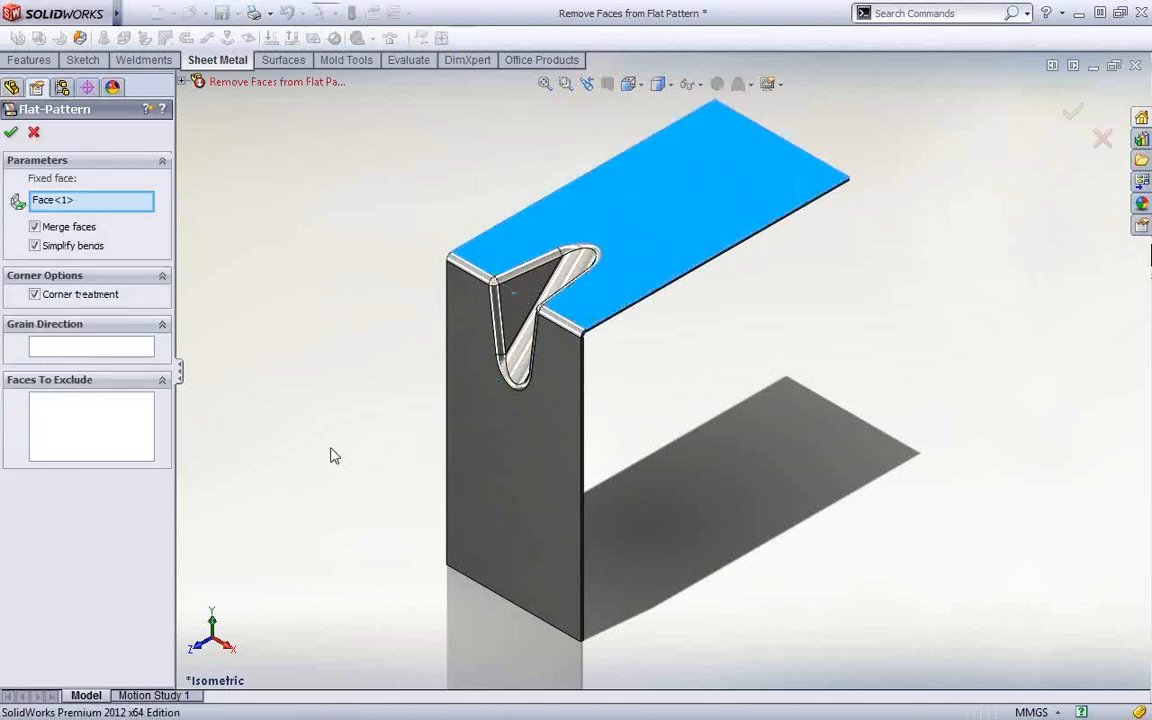
pyautogui.click(91, 440)
pyautogui.rightClick(522, 292)
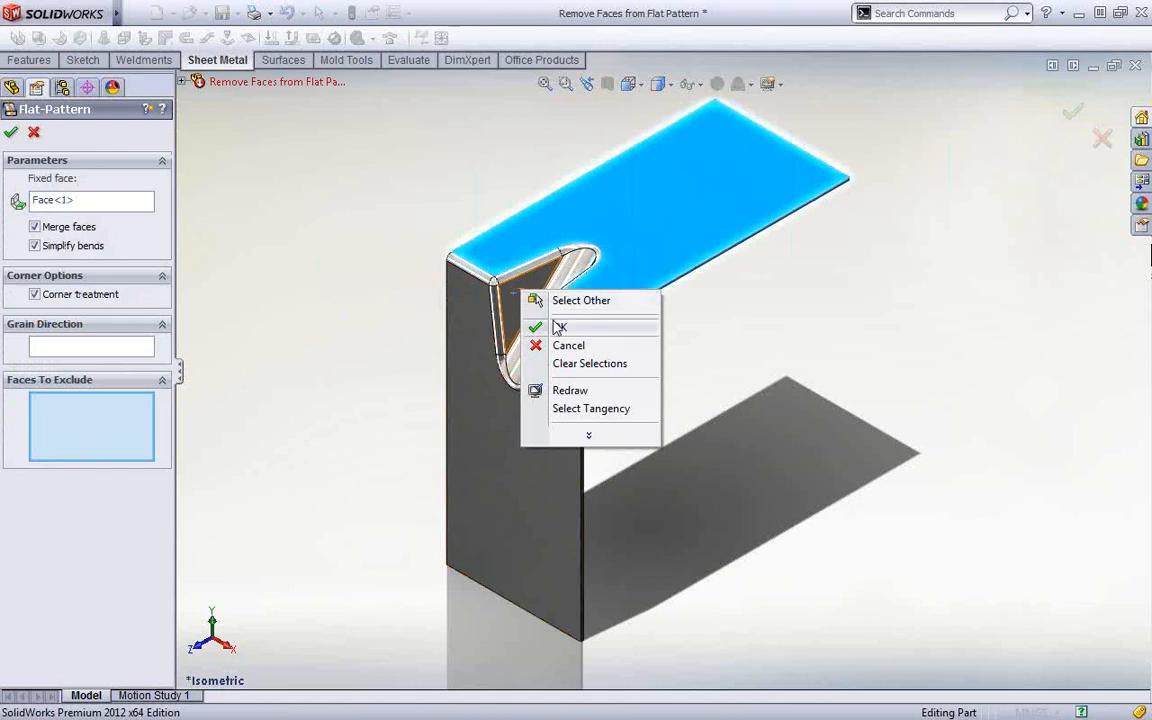
pyautogui.click(584, 405)
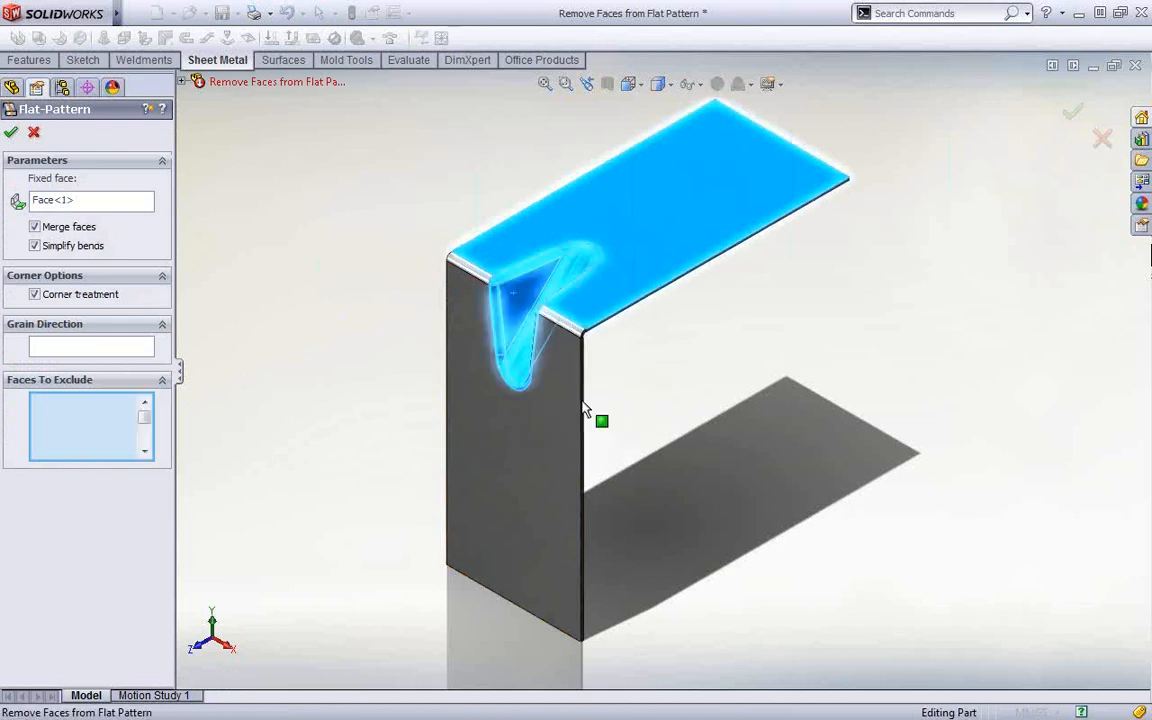
pyautogui.moveTo(585, 408); pyautogui.dragTo(445, 335, button='middle')
pyautogui.rightClick(455, 325)
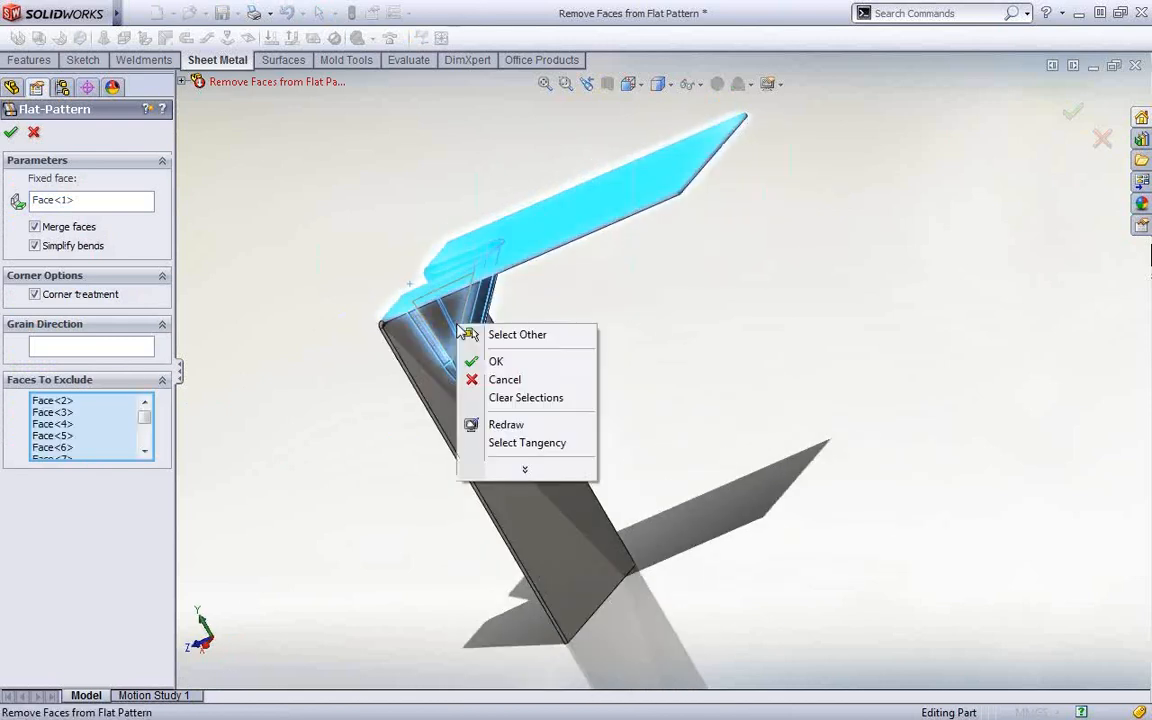
pyautogui.click(540, 447)
pyautogui.click(11, 134)
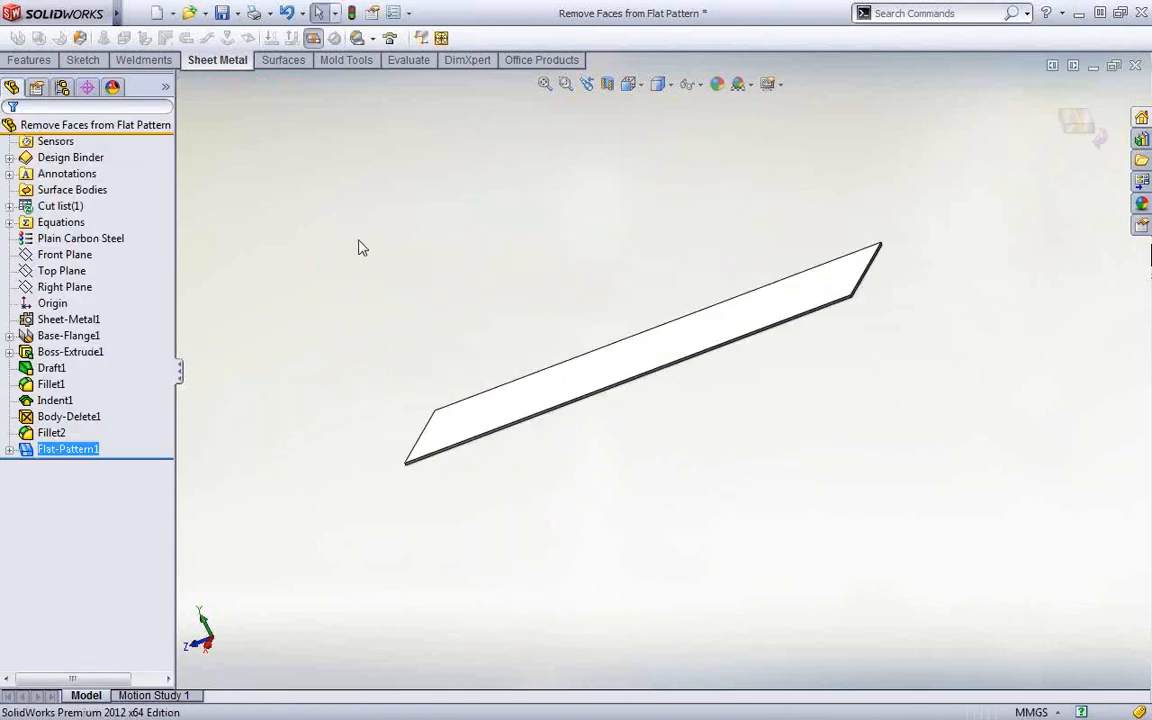
# - Toggle the bracket between its folded and flattened states, ending with it folded
pyautogui.click(313, 38)
pyautogui.click(313, 38)
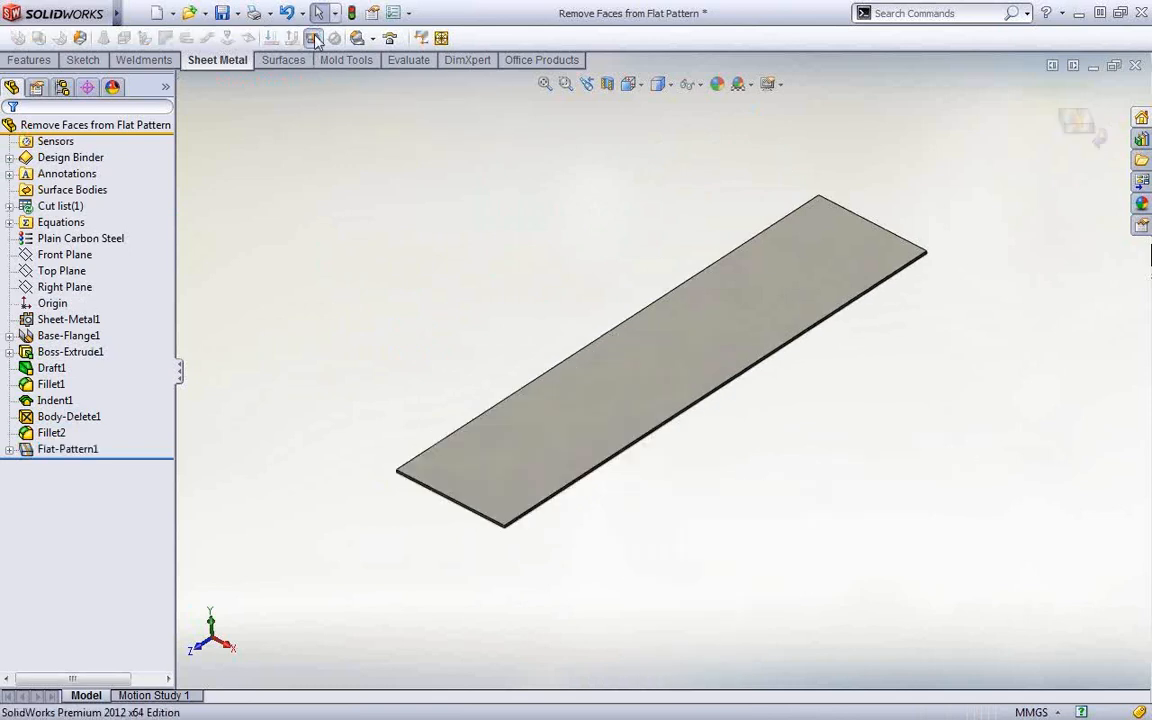
pyautogui.click(313, 38)
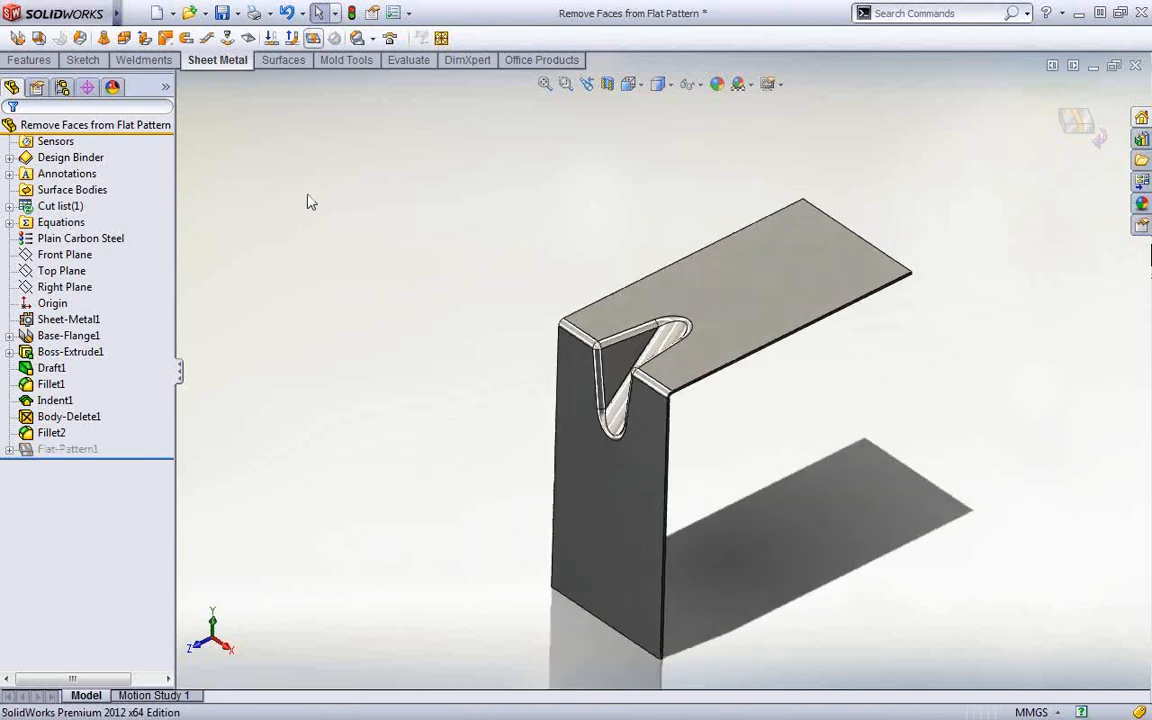